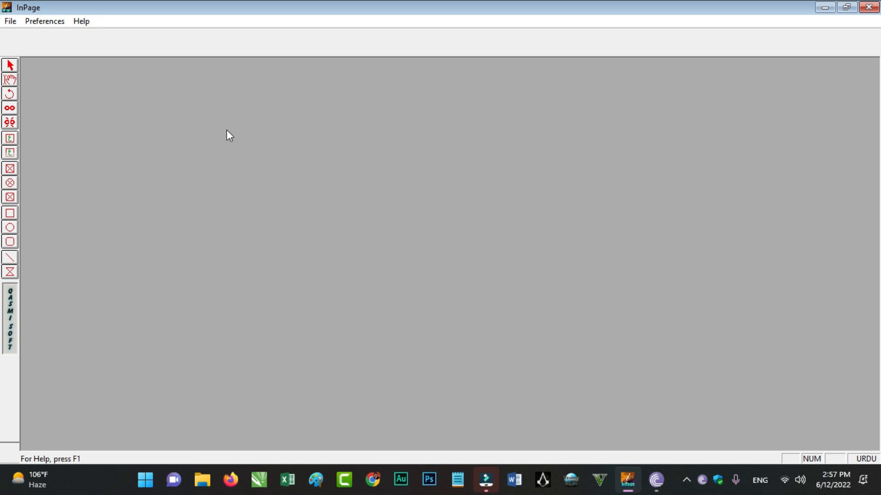
Start a new document with the A4 210x297mm page size.
click(8, 21)
mouse_move(27, 23)
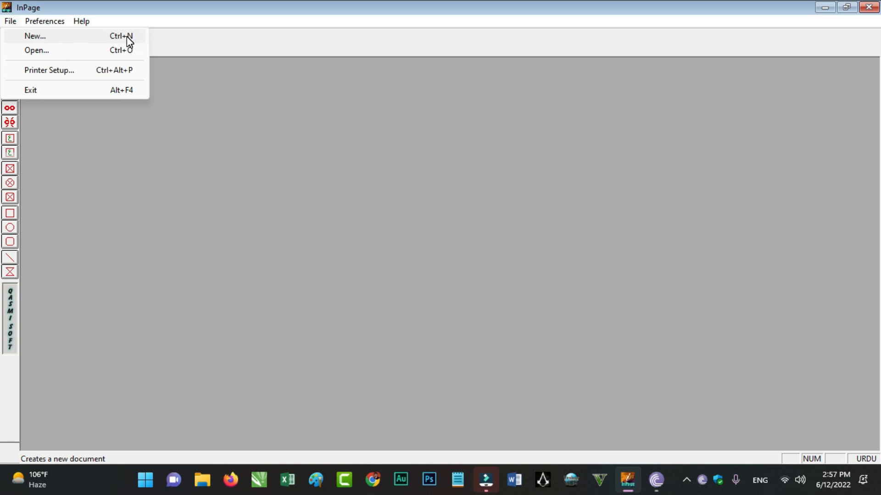
click(51, 37)
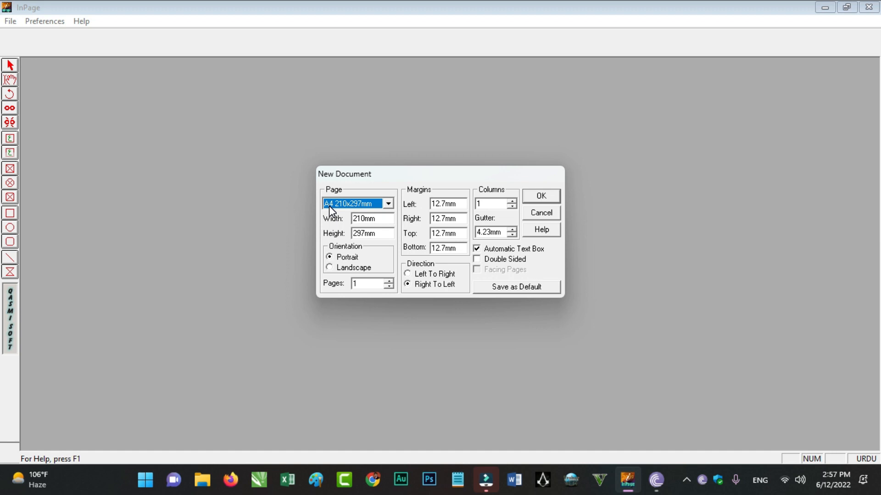
click(387, 204)
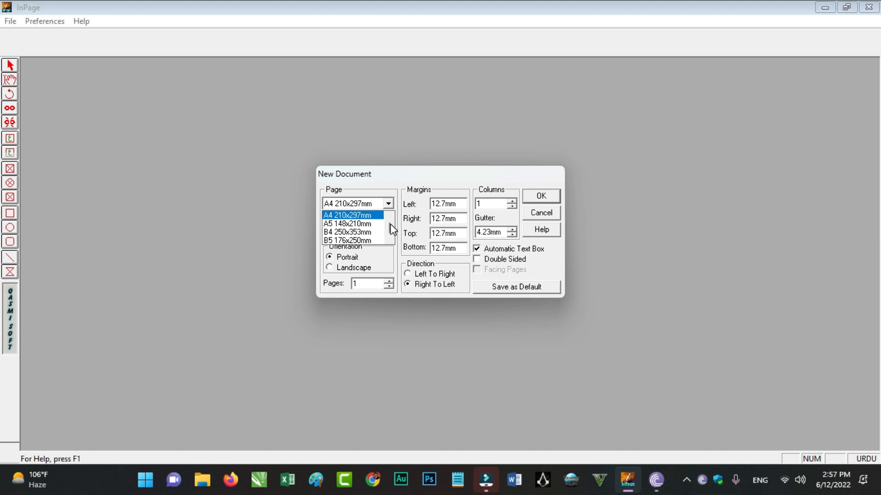
click(387, 182)
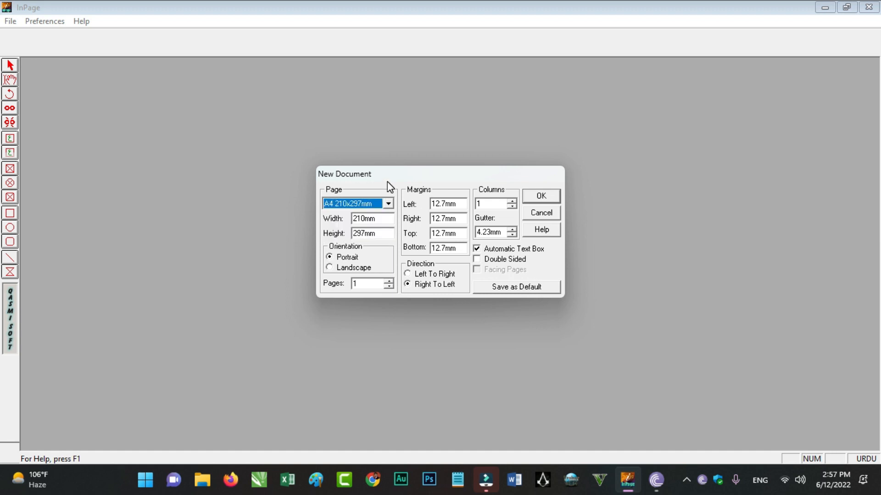
click(365, 219)
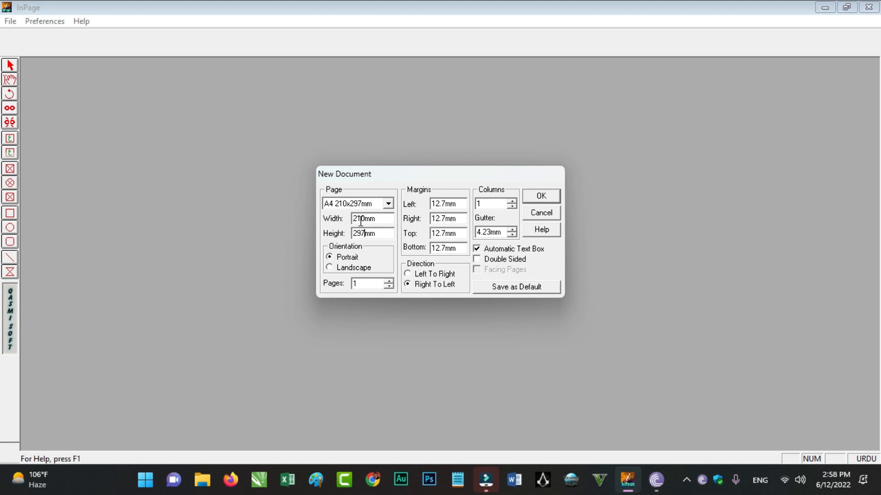
drag(366, 220, 347, 232)
Try the Landscape orientation for the new document and switch back to Portrait.
click(350, 252)
click(330, 268)
click(343, 259)
click(354, 268)
click(351, 259)
Try a higher page count for the new document and bring it back to 1.
click(373, 284)
click(389, 282)
click(389, 281)
click(389, 282)
click(388, 287)
click(388, 287)
click(387, 286)
Keep the left, right, top and bottom margins at 12.7mm and create the document.
click(459, 204)
click(463, 222)
click(462, 234)
click(462, 249)
click(541, 200)
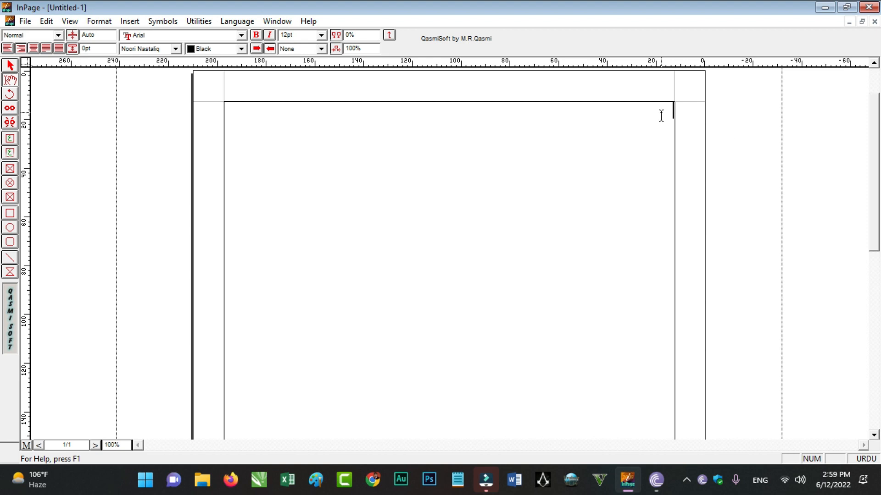
Set the autosave interval to 1 minute in the application preferences, leaving the autosave option disabled.
click(30, 23)
mouse_move(40, 29)
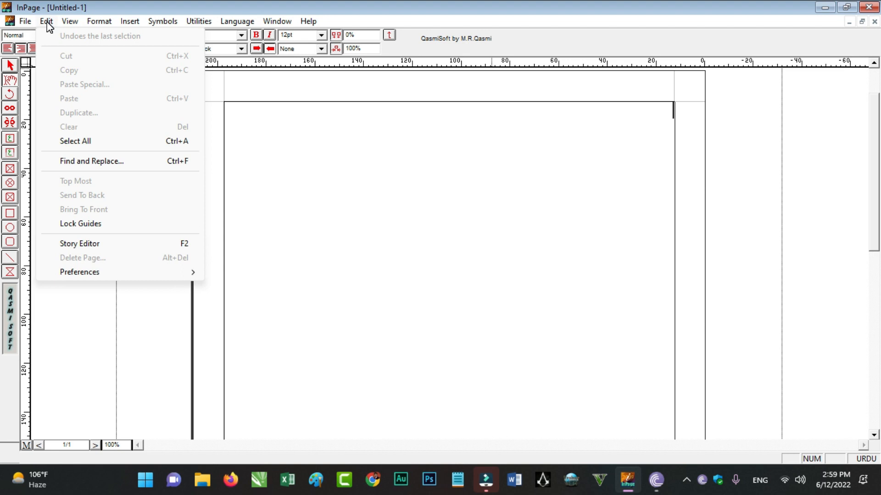
mouse_move(122, 276)
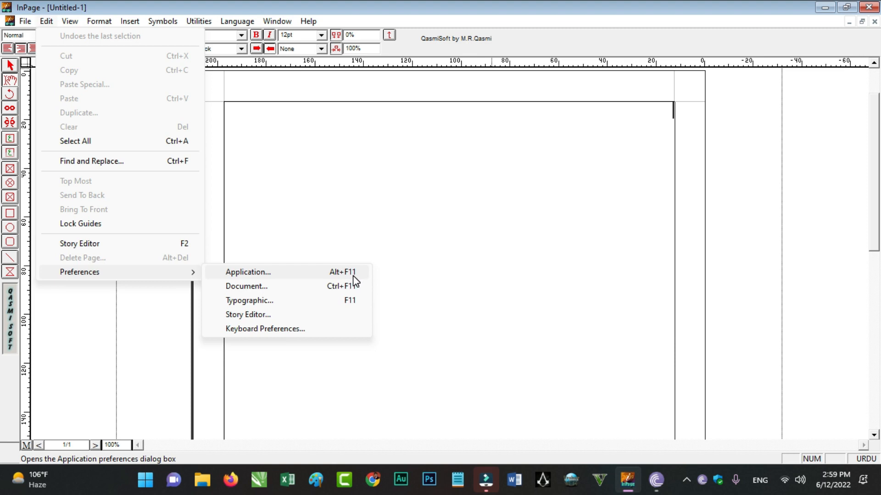
click(276, 281)
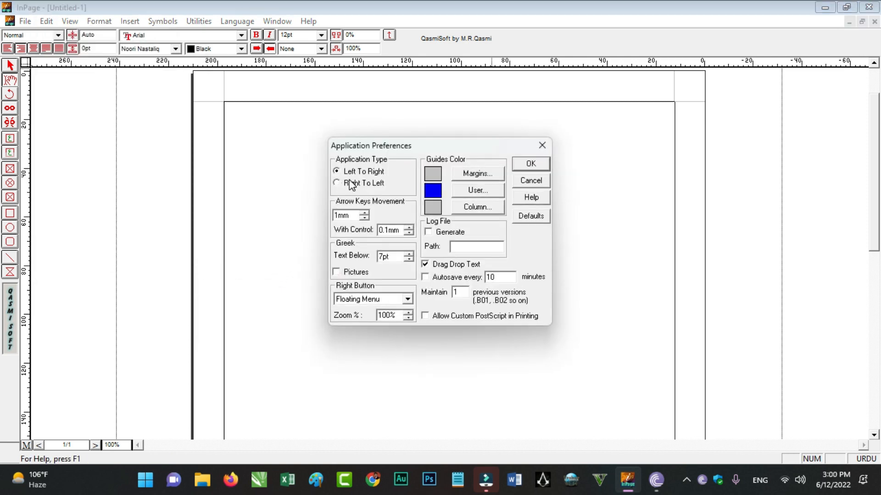
drag(370, 144, 293, 131)
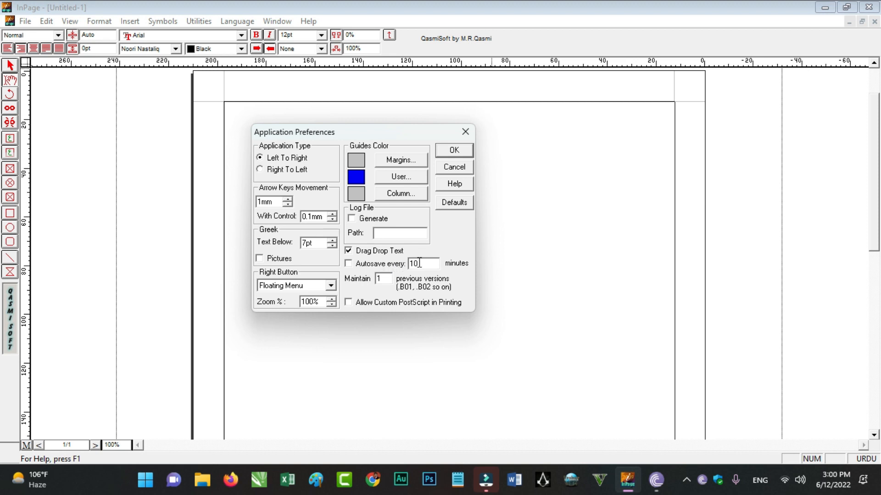
drag(421, 264, 399, 268)
text(1)
click(349, 265)
click(348, 264)
click(454, 150)
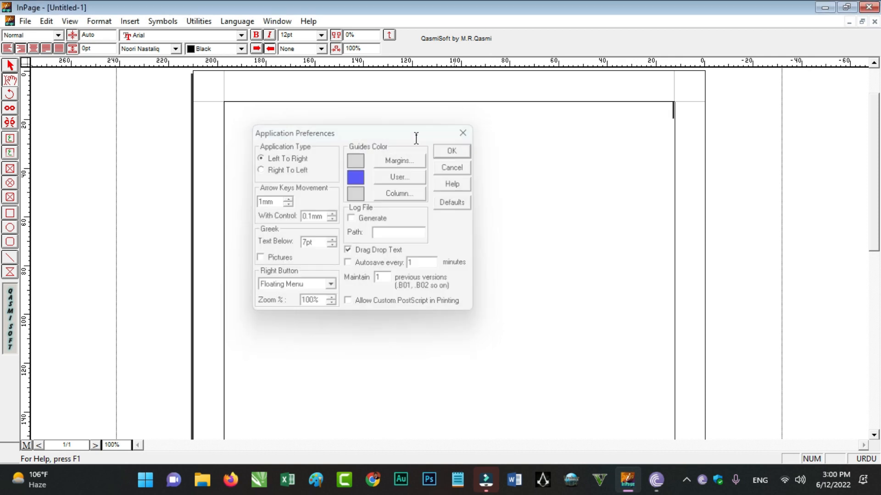
Set the general measurement unit to Inches in the document preferences.
click(46, 21)
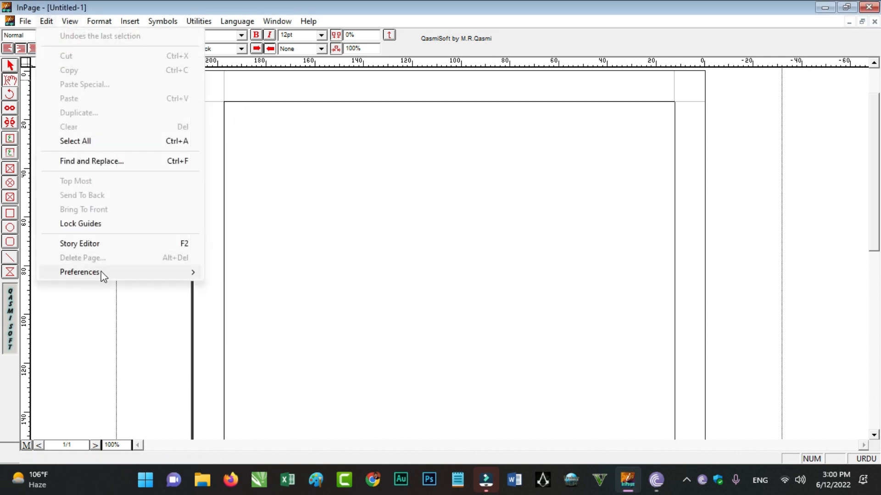
mouse_move(156, 272)
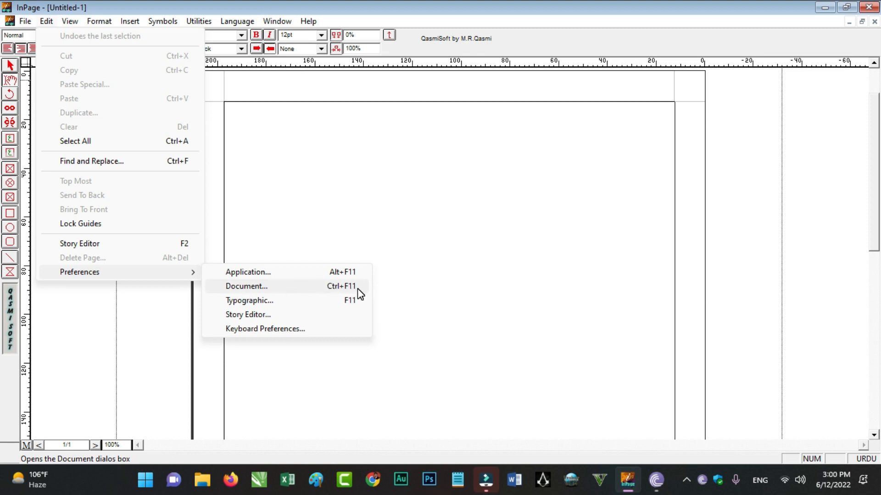
click(278, 289)
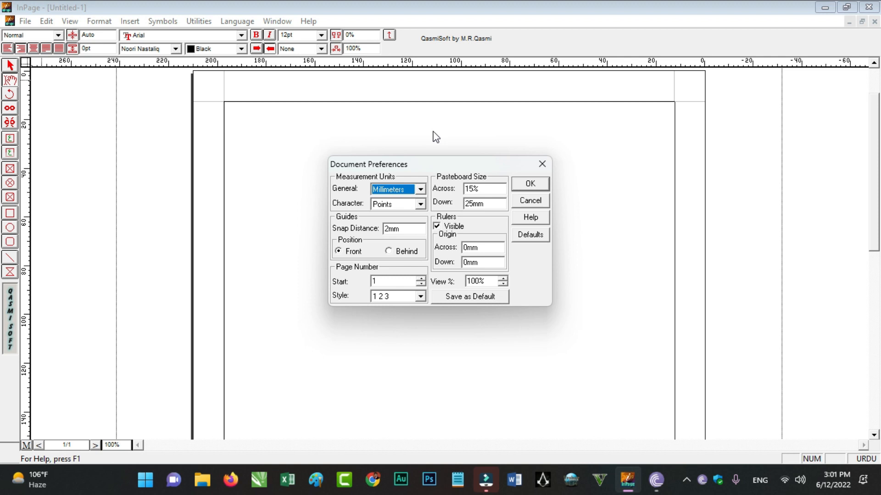
click(419, 192)
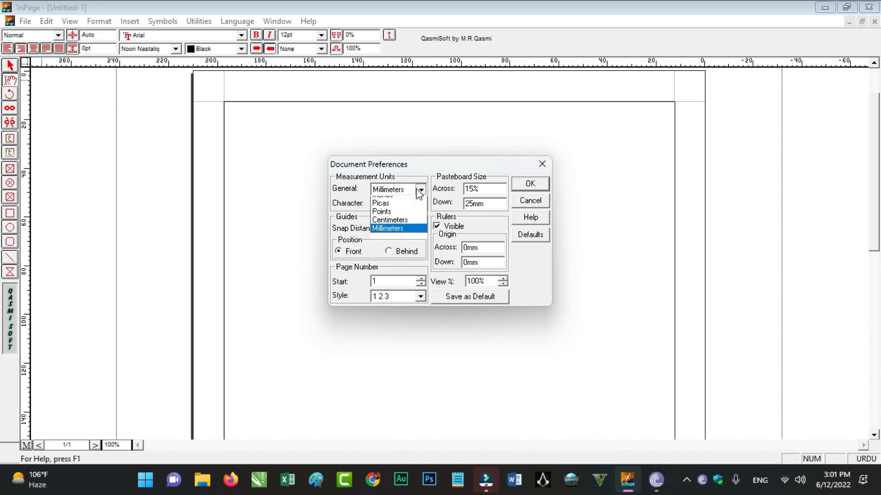
click(387, 202)
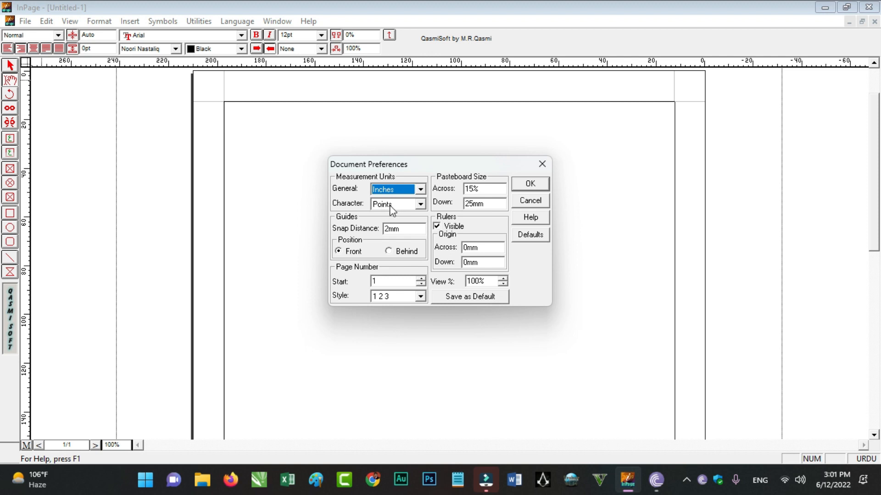
Keep page numbering starting at 1 in the 1 2 3 style and apply the document preferences.
click(394, 280)
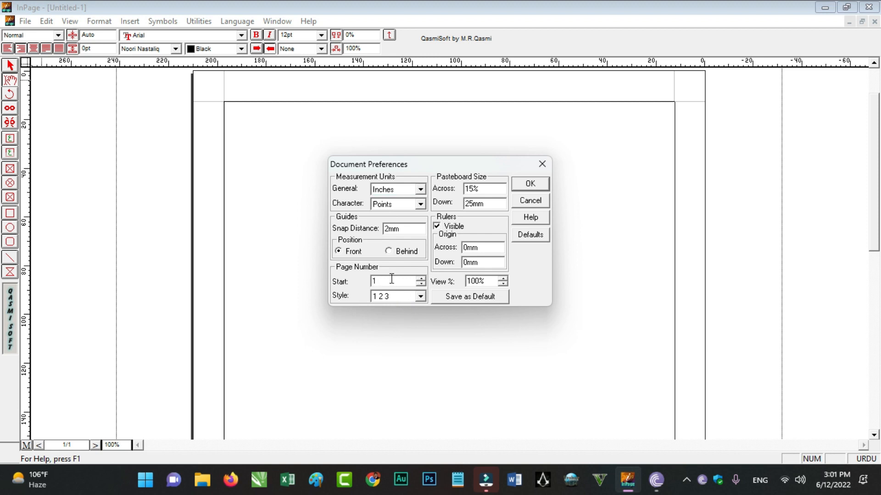
click(421, 278)
click(420, 278)
click(421, 284)
click(420, 284)
click(421, 296)
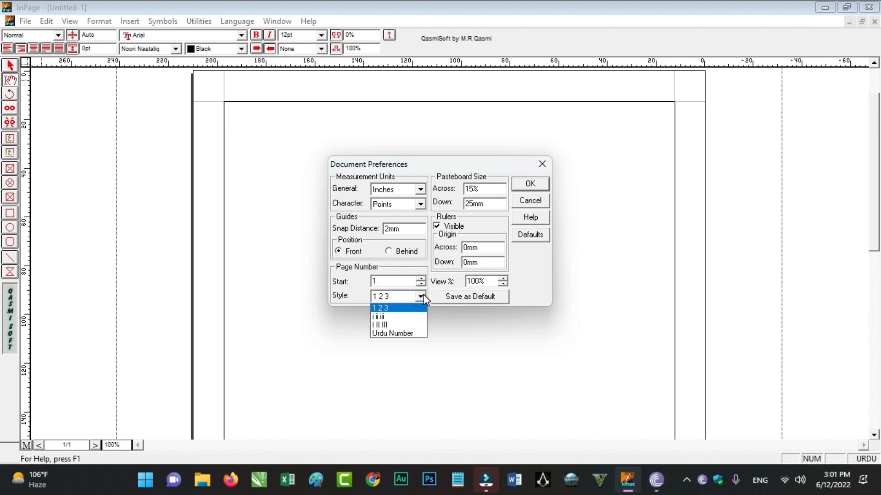
click(387, 309)
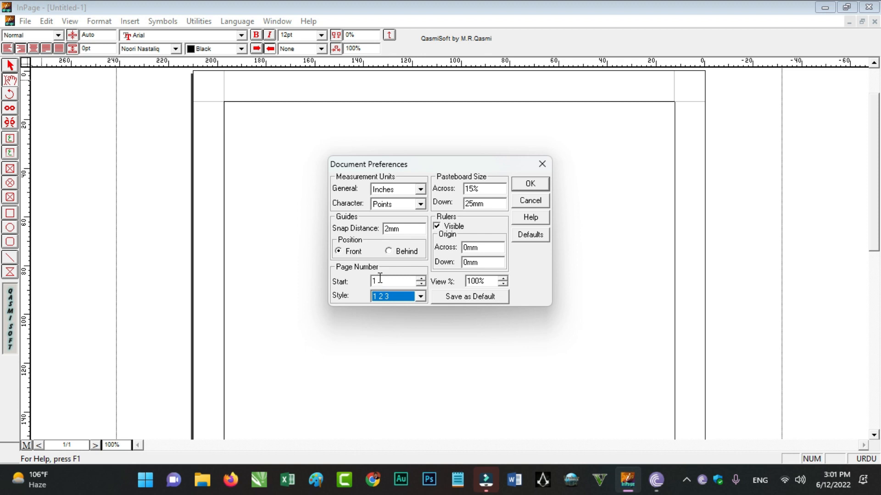
click(532, 183)
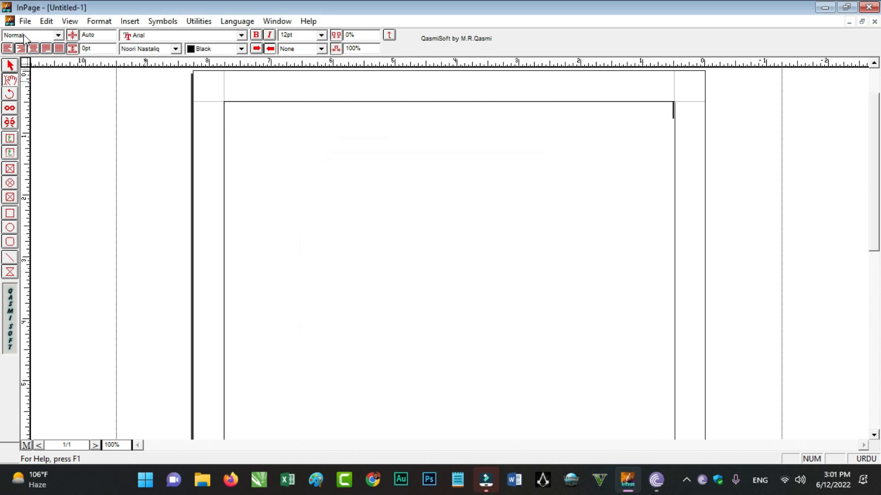
Review the typographic preferences and close them without applying changes.
click(39, 20)
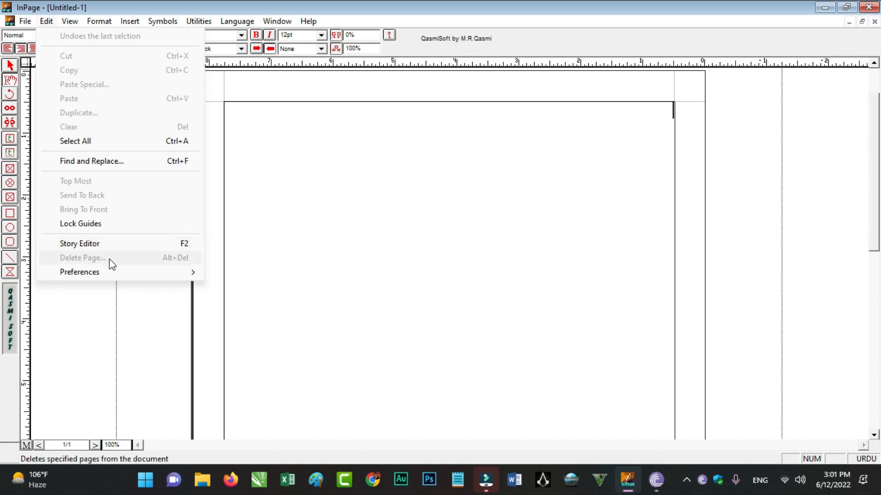
mouse_move(115, 272)
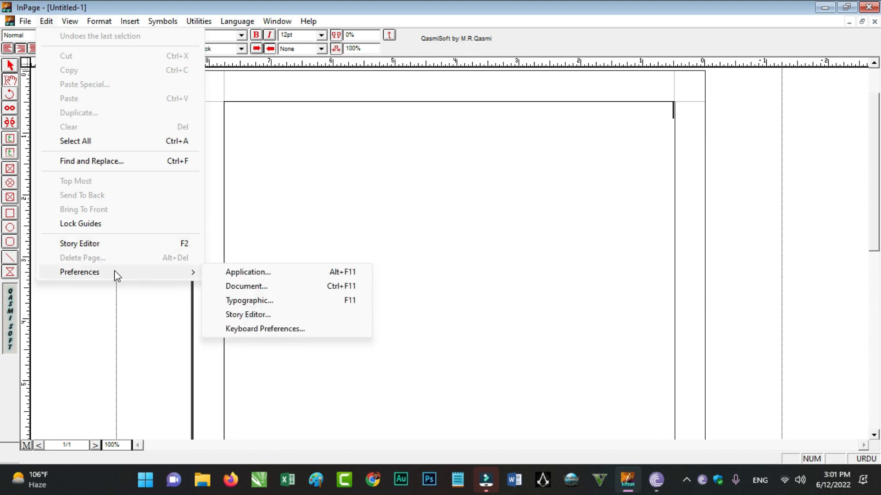
click(257, 303)
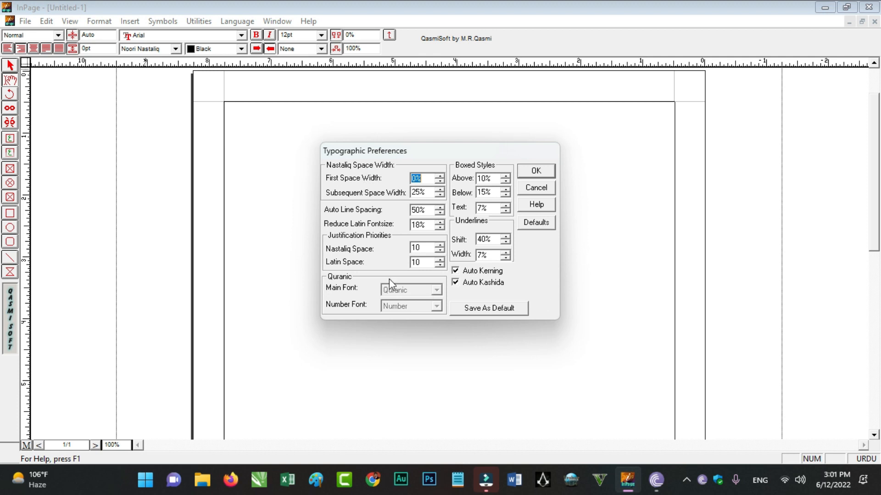
click(542, 188)
Open the keyboard preferences and examine the Monotype keyboard layout.
click(46, 21)
mouse_move(109, 273)
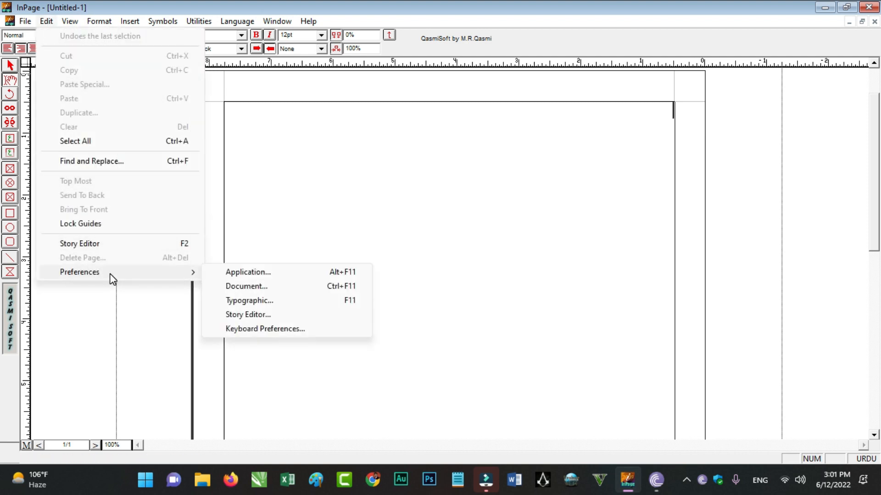
click(253, 329)
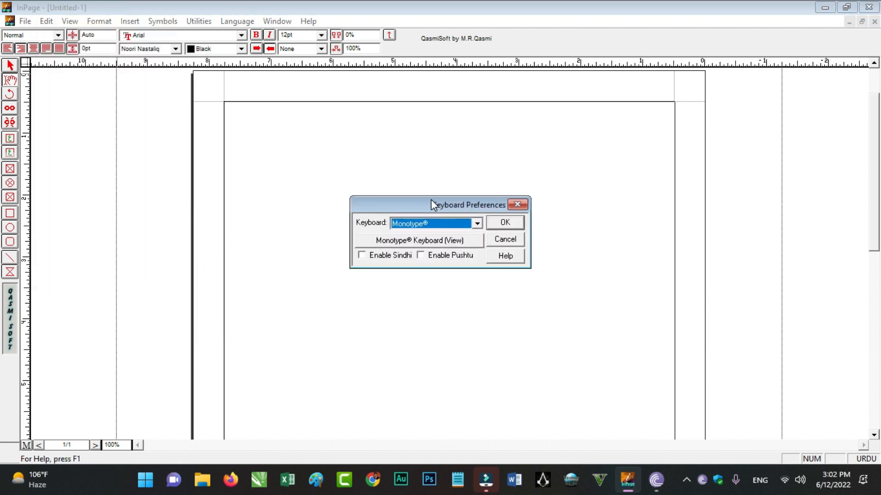
drag(431, 201, 389, 144)
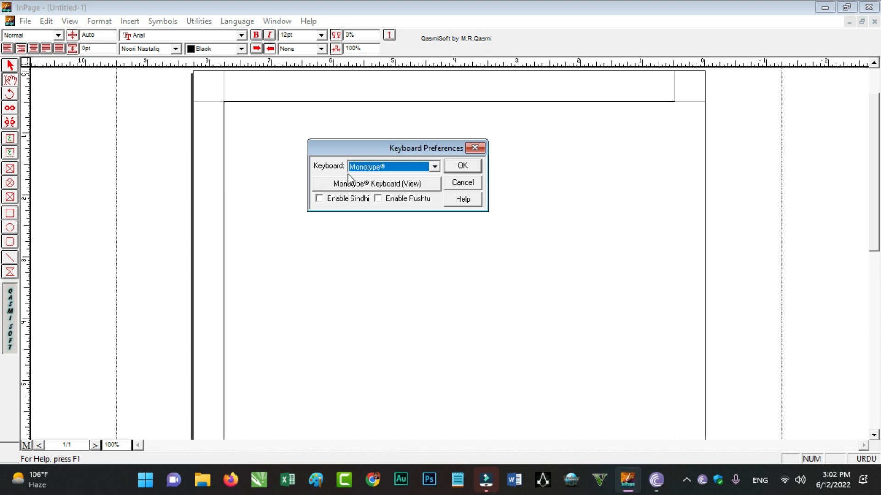
click(360, 185)
drag(356, 81, 499, 83)
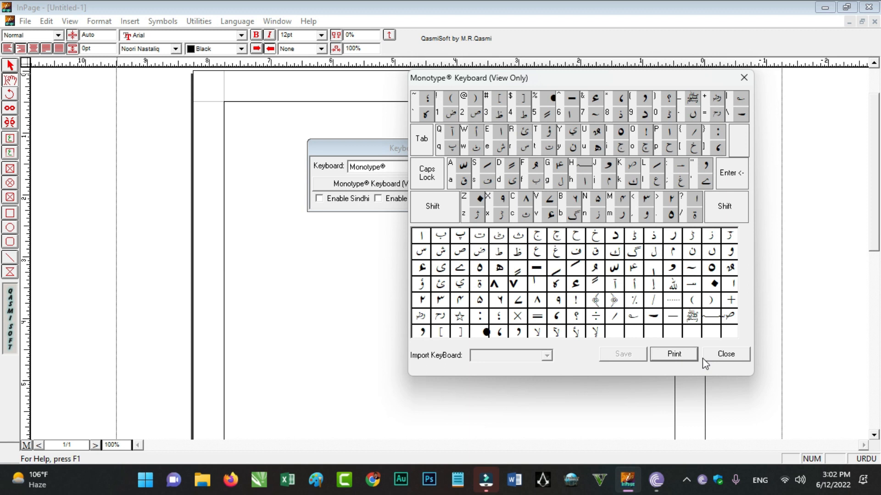
click(723, 354)
Choose the Phonetic keyboard, view its layout and apply the keyboard preferences.
click(435, 167)
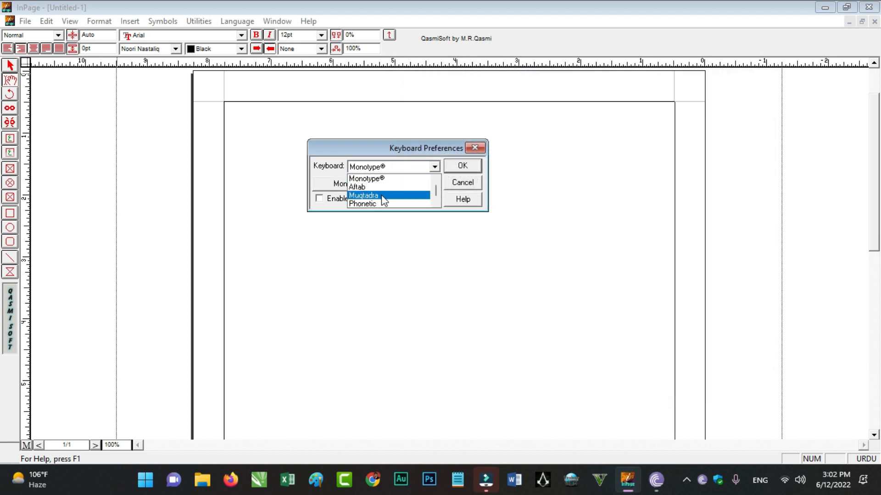
click(371, 205)
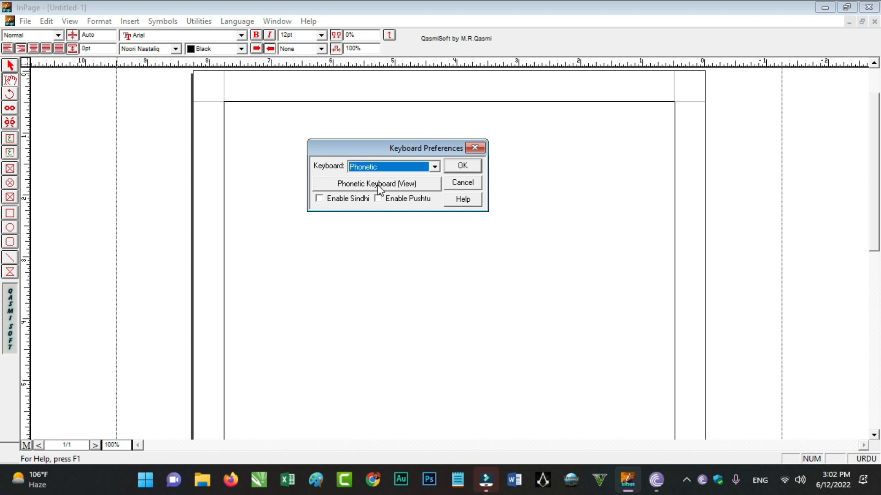
click(375, 182)
drag(313, 93, 498, 59)
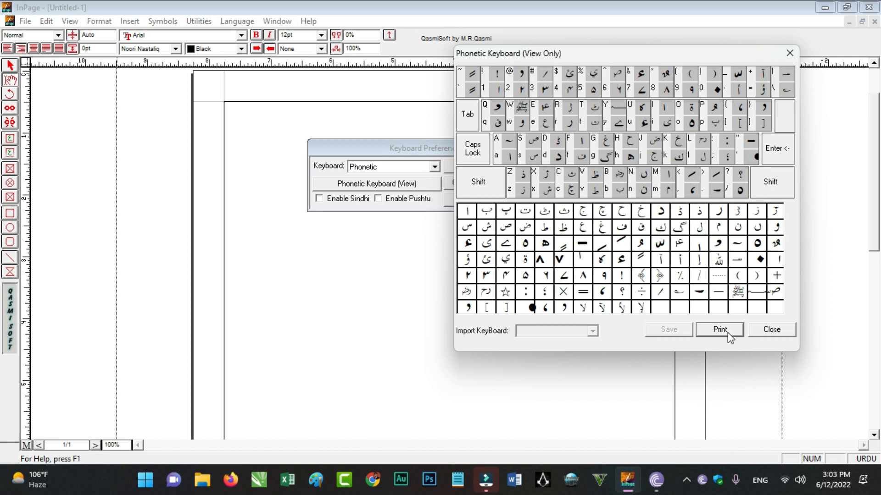
click(768, 329)
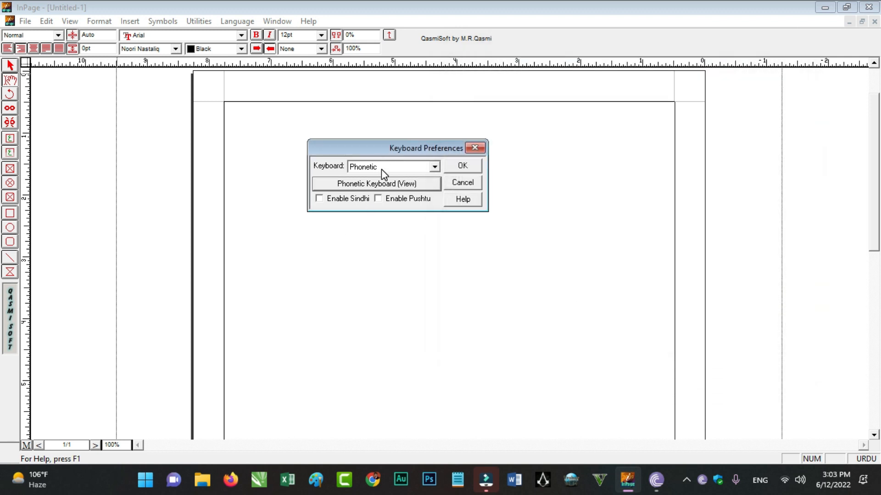
click(459, 166)
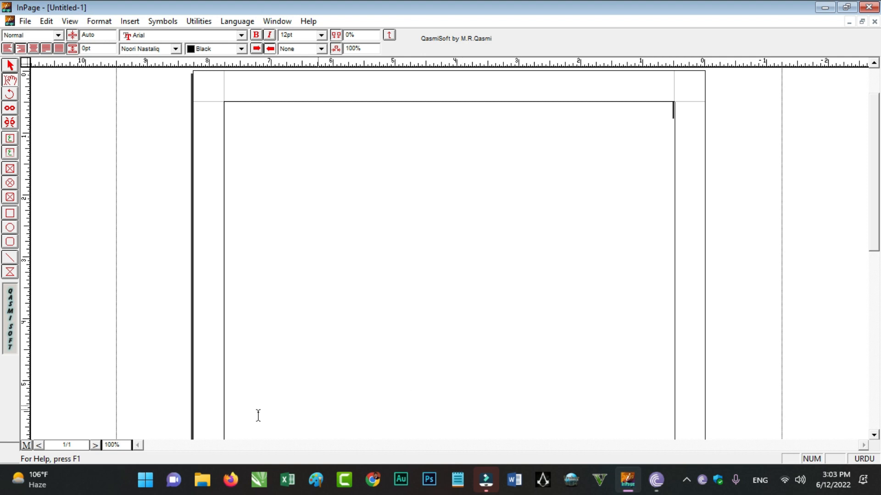
Zoom the document to 200% and bring the page's upper-right corner into view.
double_click(115, 444)
text(200)
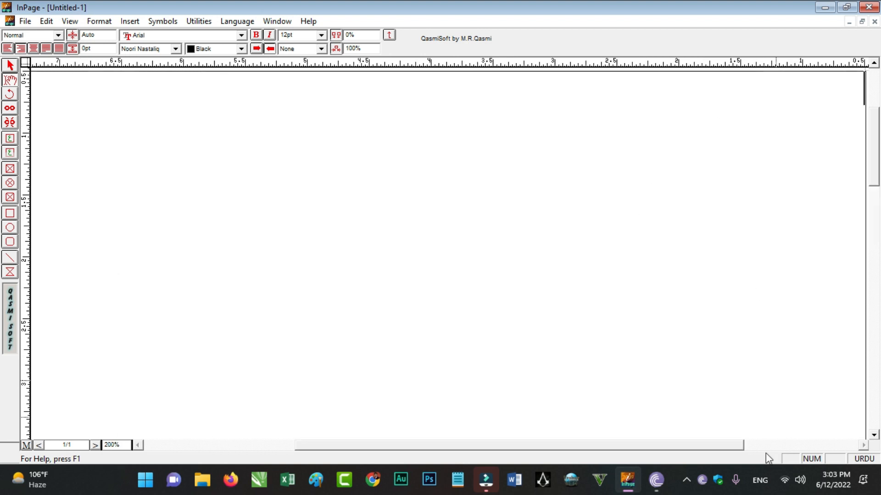
drag(742, 445, 854, 444)
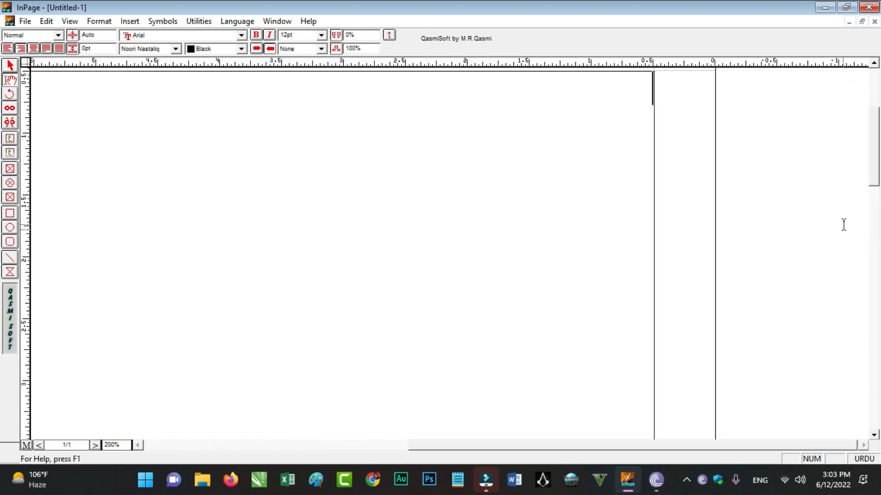
drag(876, 120, 876, 81)
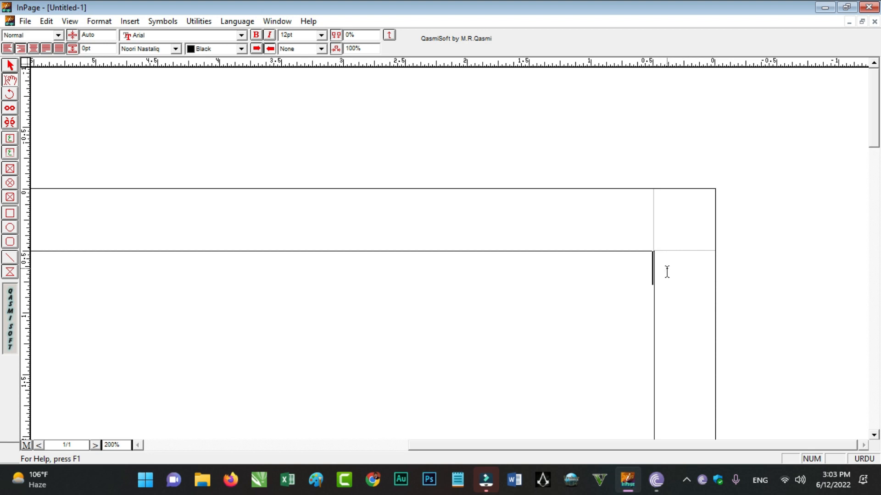
Enter the word "پاکستان" on the page and set its font size to 72 pt.
text(پاکستان)
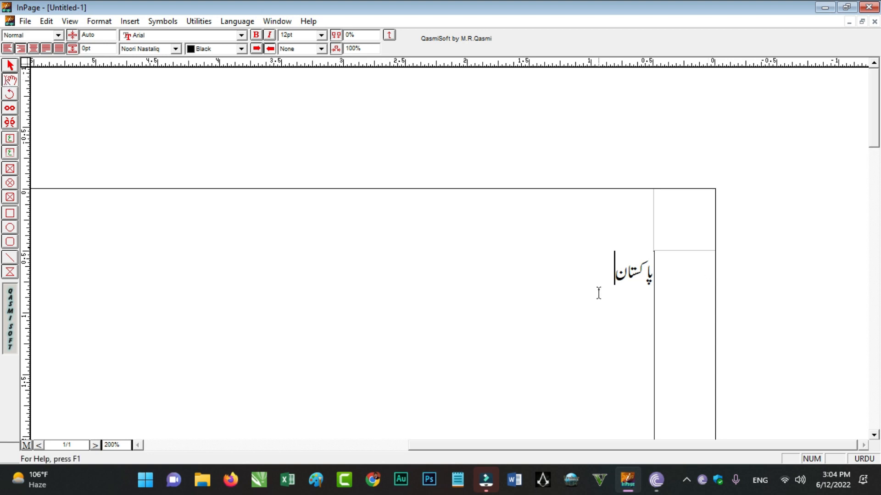
drag(575, 276, 706, 287)
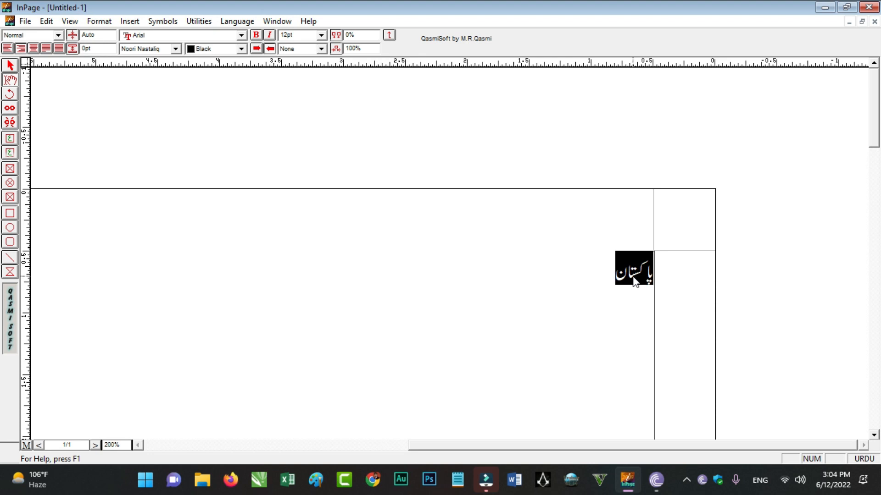
click(10, 67)
click(322, 35)
click(293, 118)
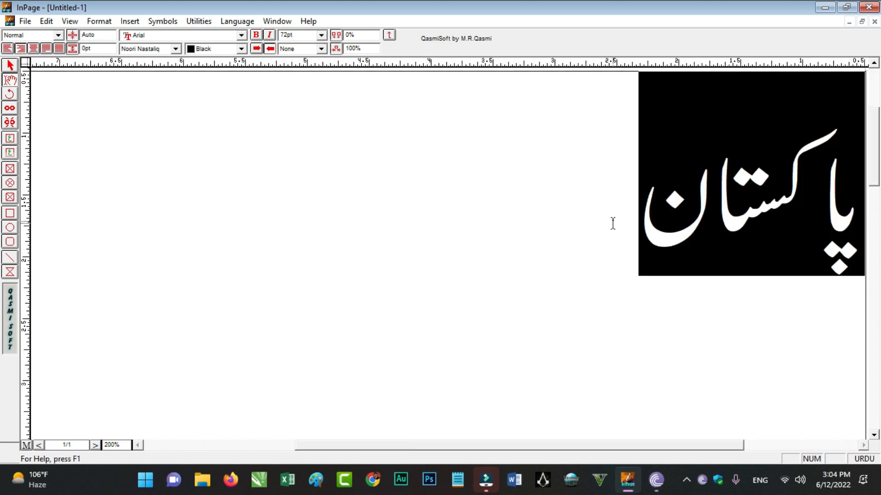
Set the selected word's font size to the custom value 25 pt.
click(321, 35)
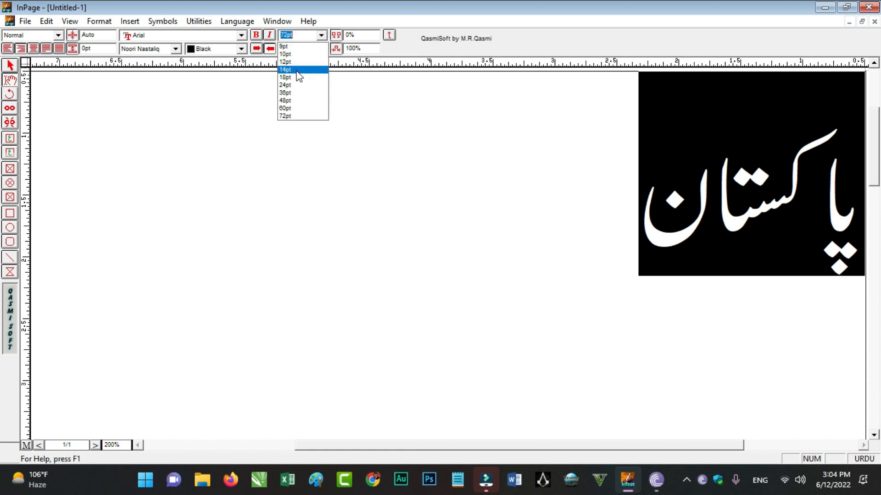
click(295, 75)
double_click(286, 36)
click(288, 36)
drag(288, 37, 277, 38)
text(25)
key(Return)
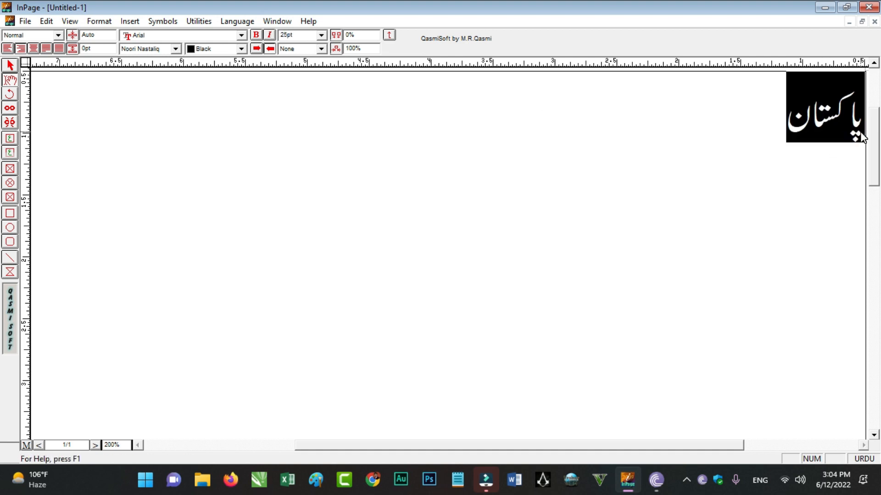
click(321, 36)
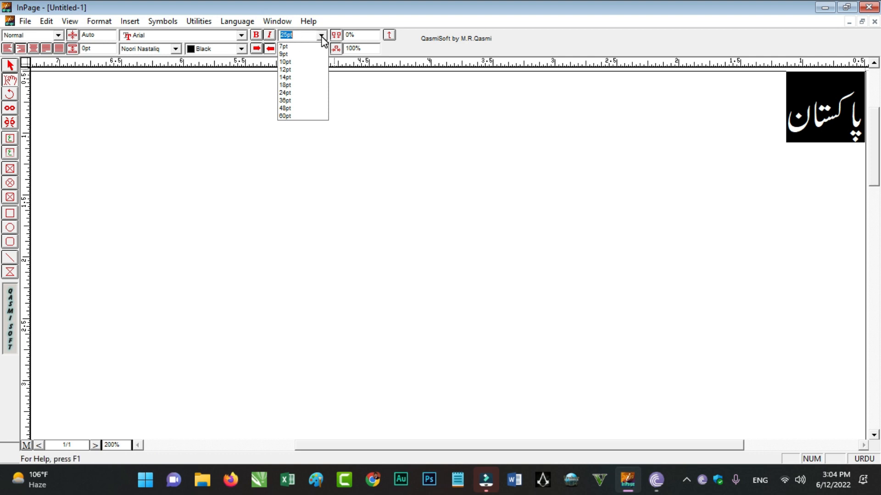
click(281, 12)
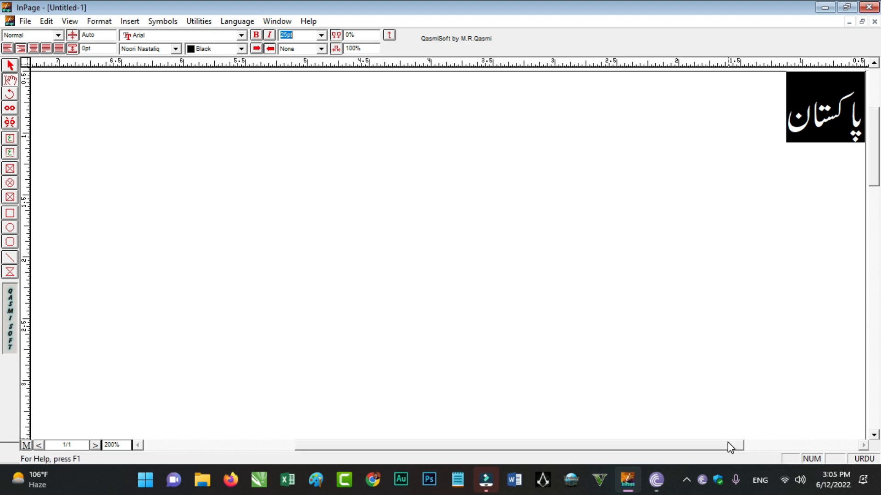
Try bold and italic formatting on the selected word, switching each on and off again.
drag(727, 446, 798, 446)
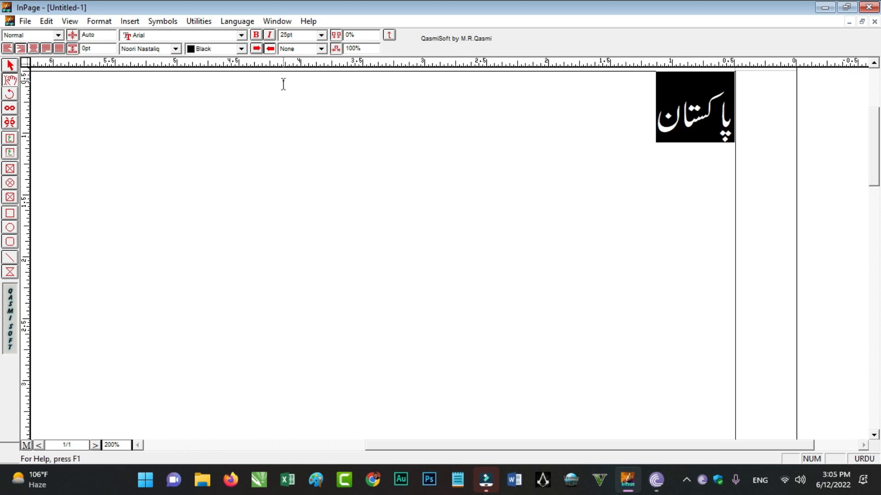
click(256, 36)
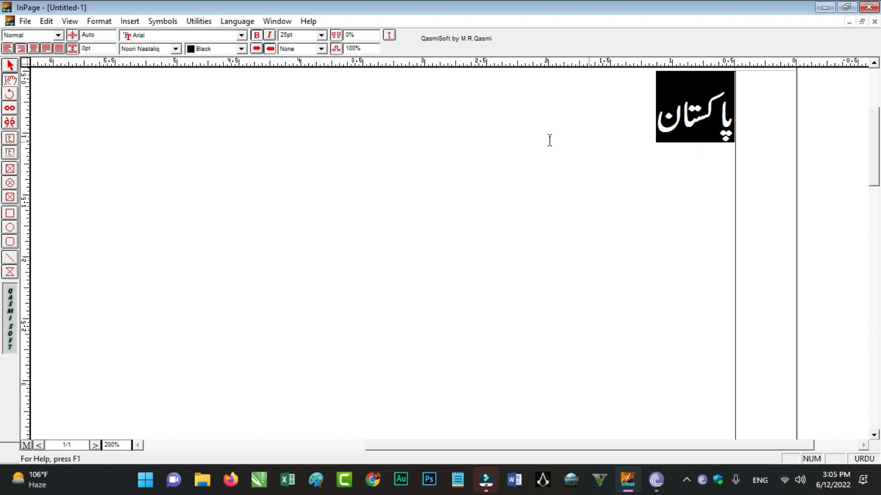
click(256, 37)
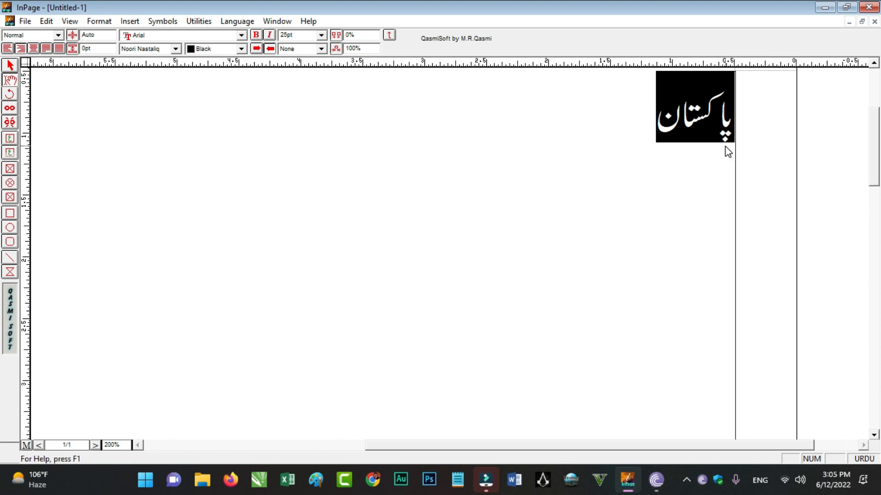
click(266, 37)
click(268, 37)
click(268, 36)
click(269, 36)
click(270, 37)
click(270, 37)
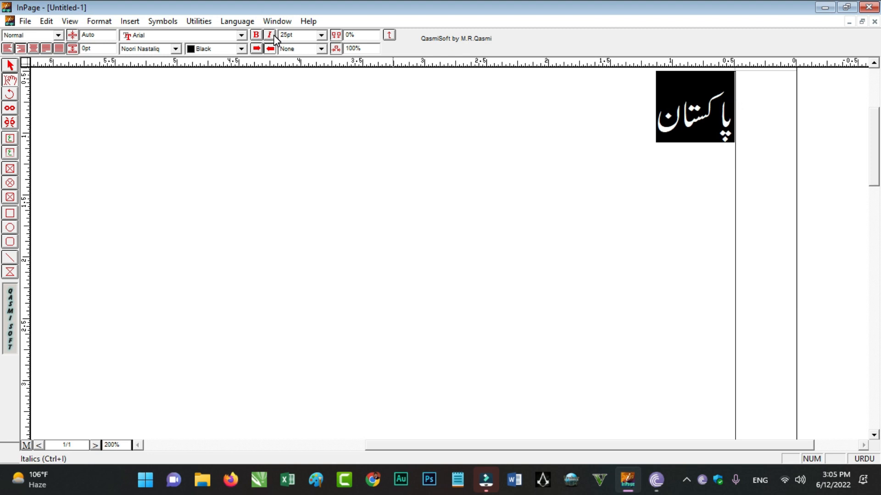
click(273, 36)
click(273, 36)
Apply bold and italic formatting to the word "پاکستان".
click(256, 36)
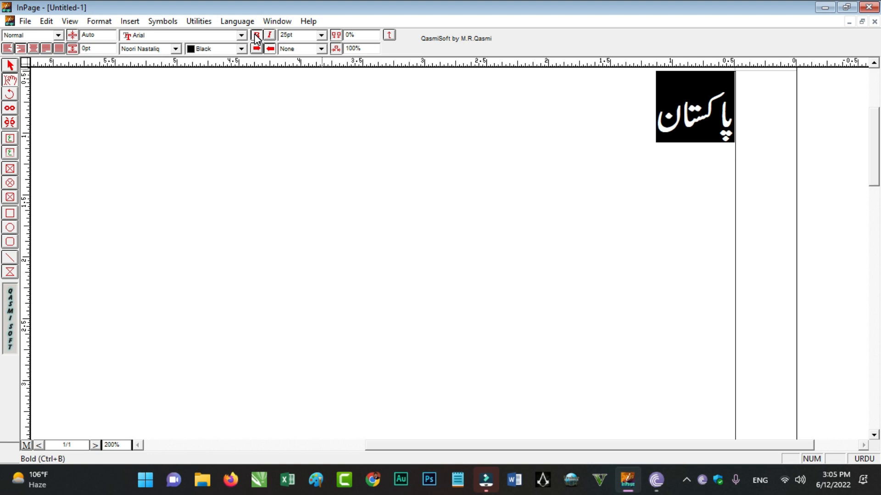
key(ctrl+i)
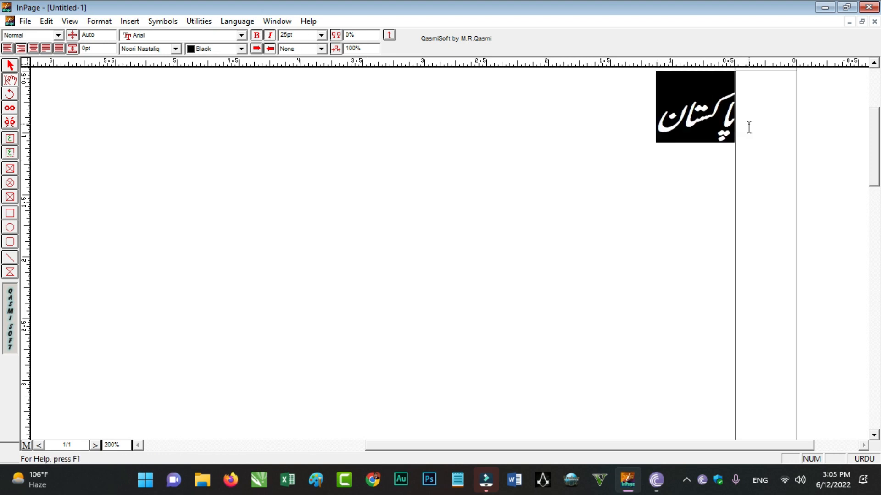
Increase the selected word's font size point by point to 40 pt.
key(ctrl+shift+period)
key(ctrl+shift+period)
key(ctrl+shift+period)
key(ctrl+shift+period)
key(ctrl+shift+period)
key(ctrl+shift+period)
key(ctrl+shift+period)
key(ctrl+shift+period)
key(ctrl+shift+period)
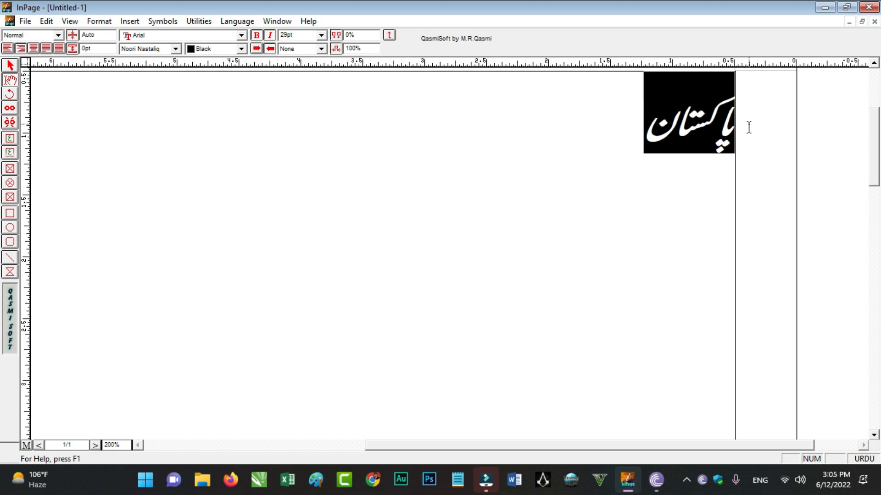
key(ctrl+shift+period)
key(ctrl+shift+period)
key(ctrl+shift+period)
key(ctrl+shift+period)
key(ctrl+shift+period)
key(ctrl+shift+period)
key(ctrl+shift+period)
key(ctrl+shift+period)
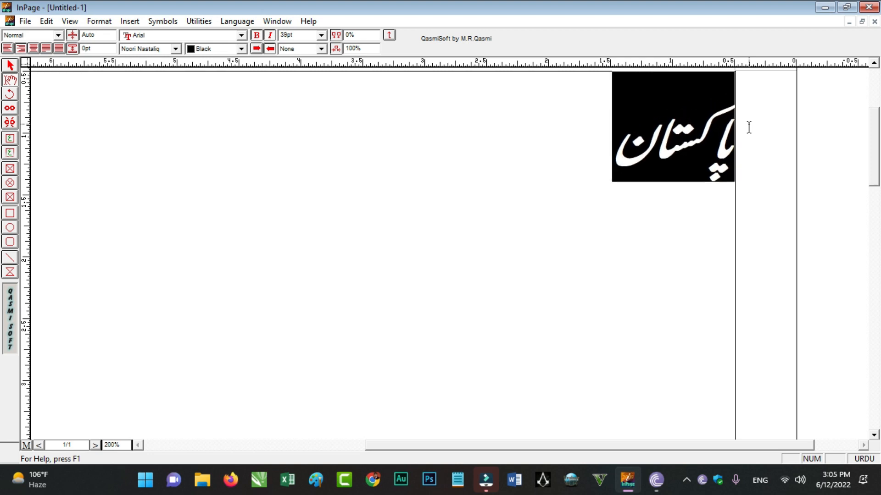
Reduce the selected word's font size point by point to 29 pt.
key(ctrl+shift+comma)
key(ctrl+shift+comma)
key(ctrl+shift+comma)
key(ctrl+shift+comma)
key(ctrl+shift+comma)
key(ctrl+shift+comma)
key(ctrl+shift+comma)
key(ctrl+shift+comma)
key(ctrl+shift+comma)
key(ctrl+shift+comma)
key(ctrl+shift+comma)
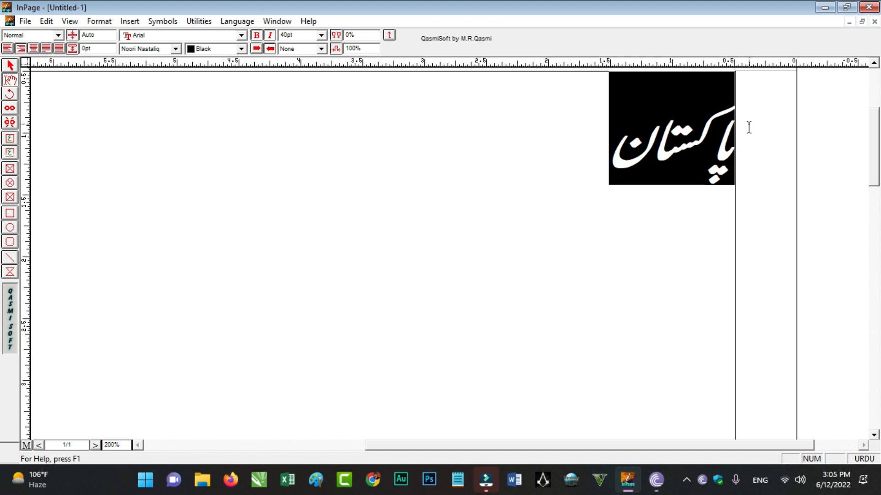
key(ctrl+shift+comma)
key(ctrl+shift+comma)
key(ctrl+shift+comma)
key(ctrl+shift+comma)
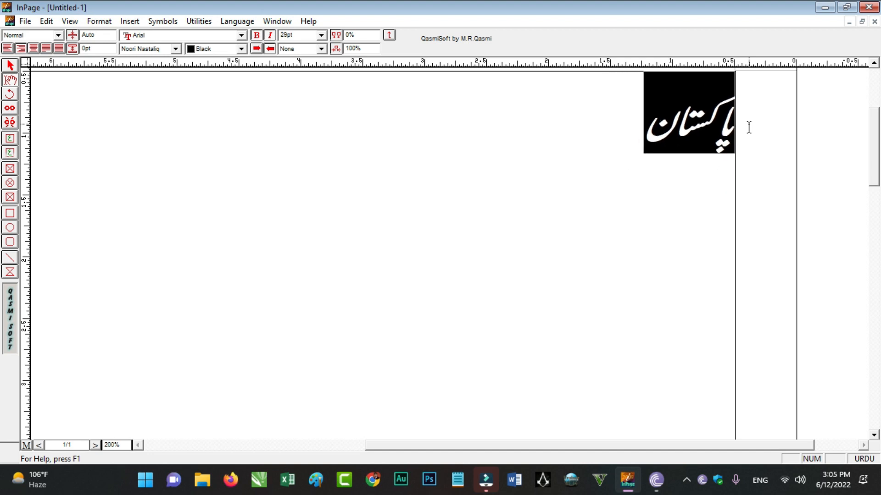
Adjust the selected word's font size point by point to 35 pt.
key(ctrl+shift+period)
key(ctrl+shift+period)
key(ctrl+shift+period)
key(ctrl+shift+period)
key(ctrl+shift+period)
key(ctrl+shift+period)
key(ctrl+shift+period)
key(ctrl+shift+period)
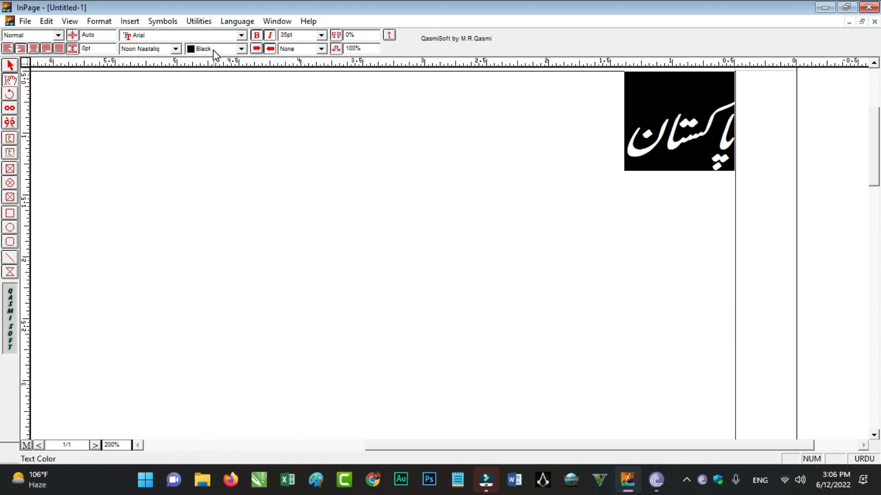
Browse the available text colours, apply Red to the word and deselect it.
click(11, 81)
click(241, 49)
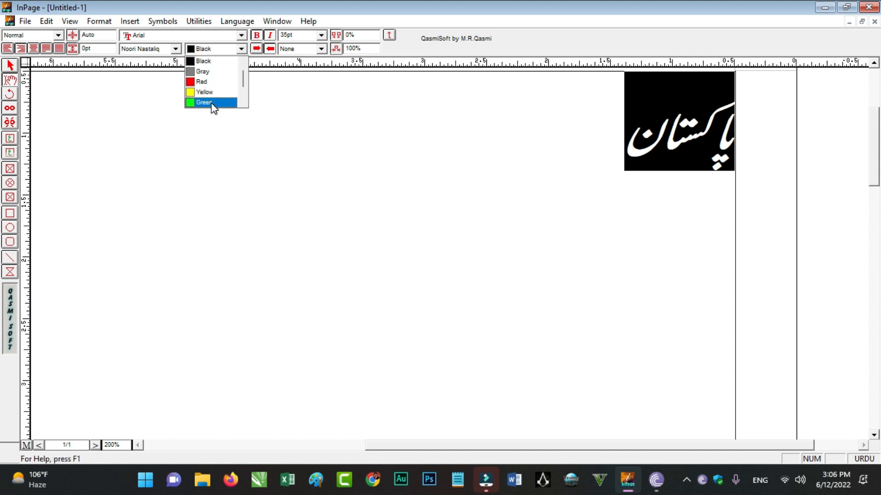
scroll(217, 75, down, 1)
scroll(211, 82, up, 2)
scroll(204, 70, down, 1)
scroll(203, 70, down, 1)
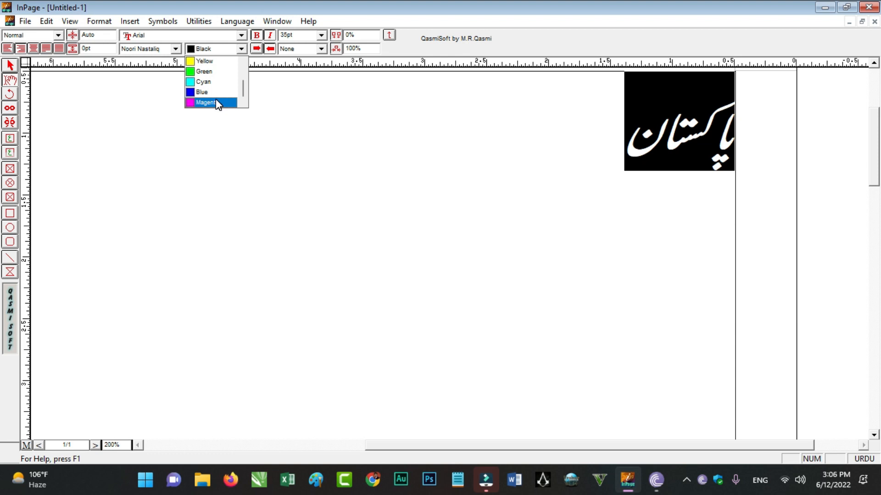
scroll(222, 87, up, 4)
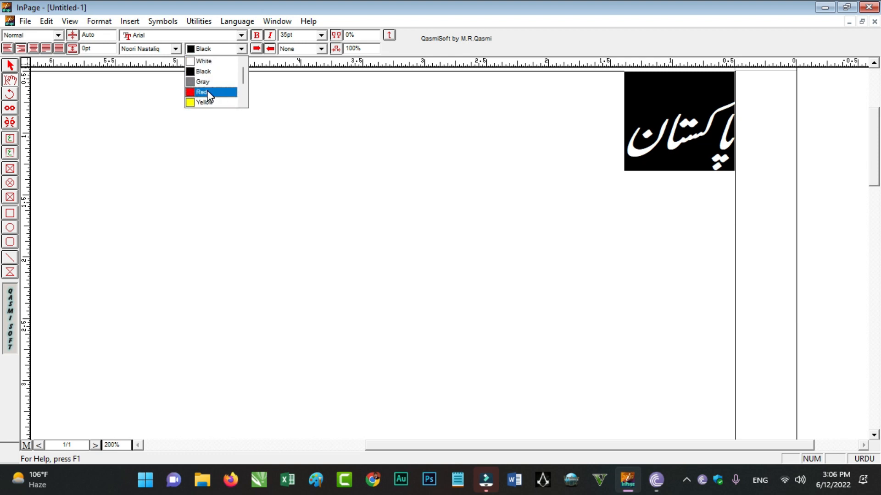
click(208, 93)
click(615, 140)
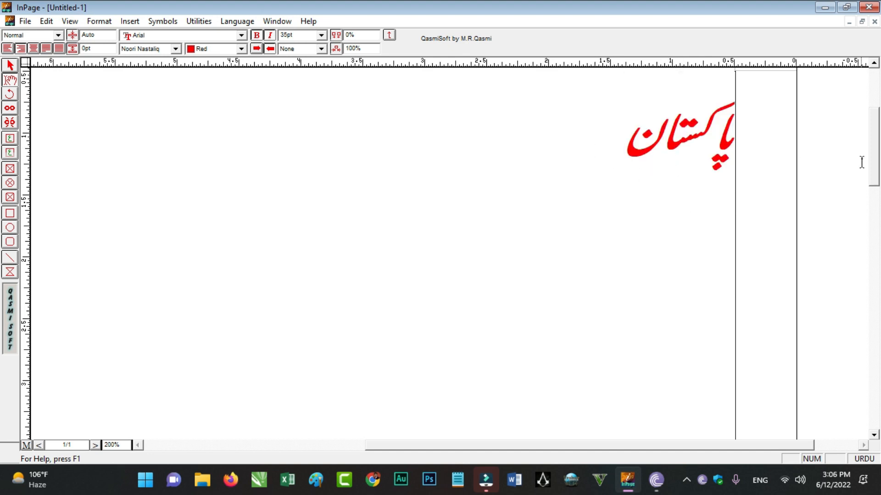
Change the text colour of the word "پاکستان" to Blue and deselect it.
drag(610, 151, 875, 186)
click(227, 50)
scroll(208, 100, down, 1)
click(202, 92)
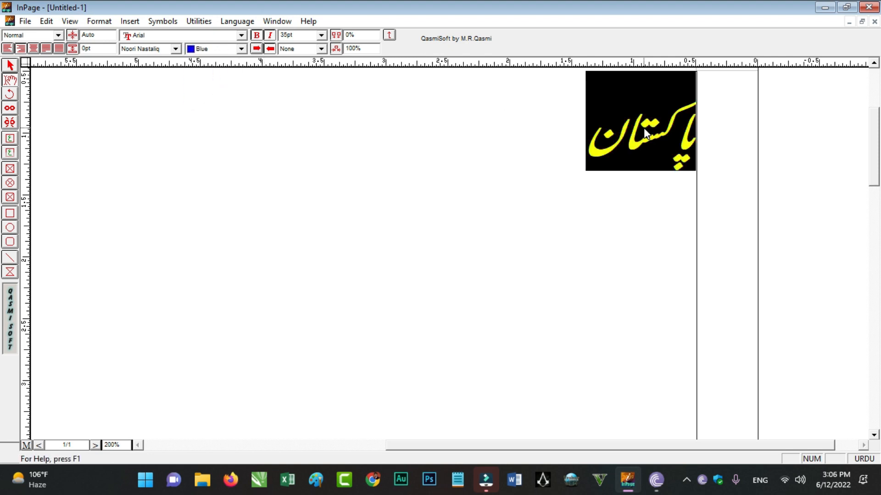
click(581, 148)
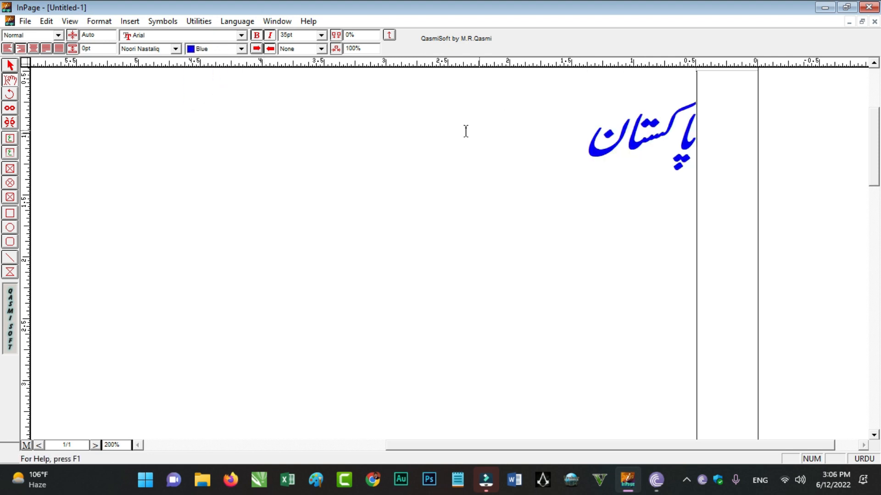
Open the document's colour definitions and create a new colour named Zemination.
click(242, 48)
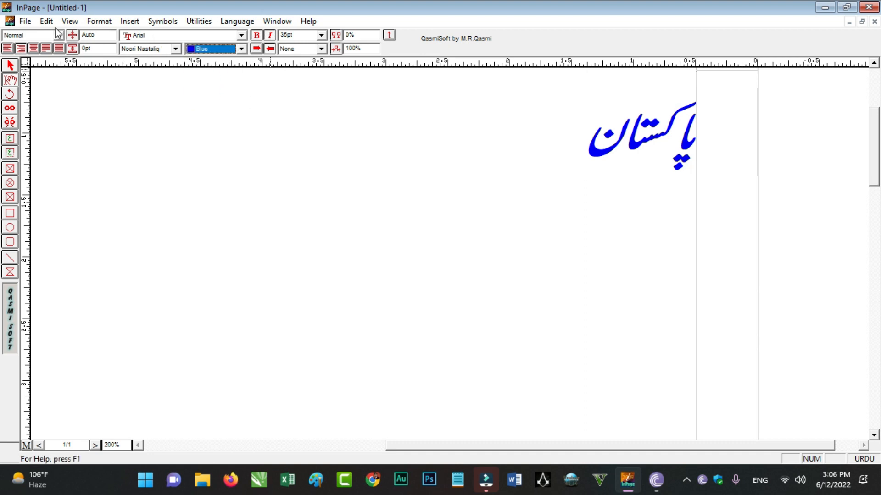
click(91, 23)
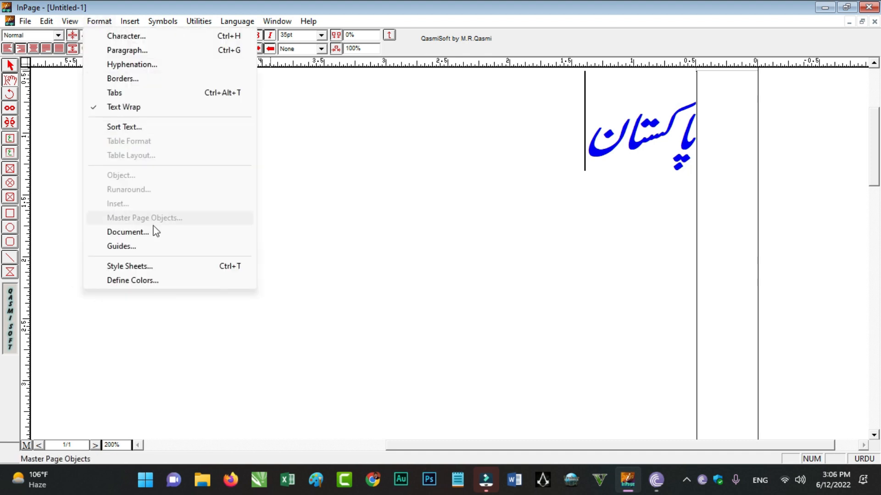
click(137, 282)
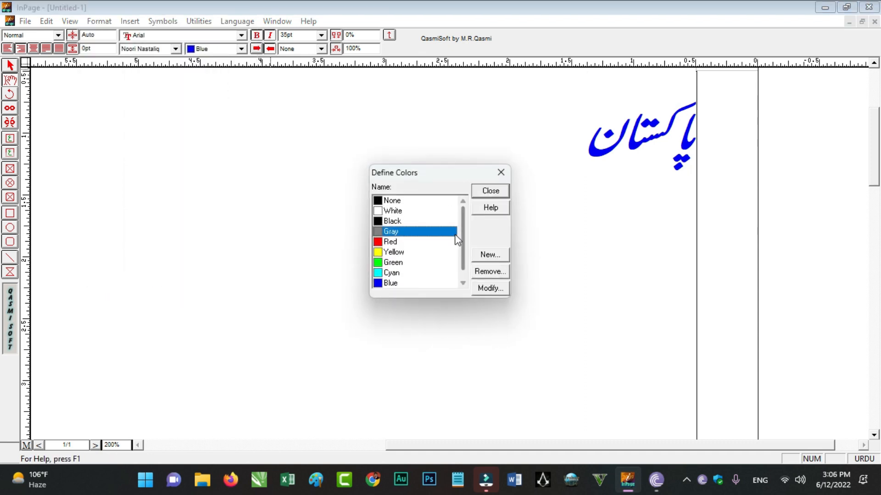
scroll(462, 234, down, 1)
scroll(462, 232, up, 1)
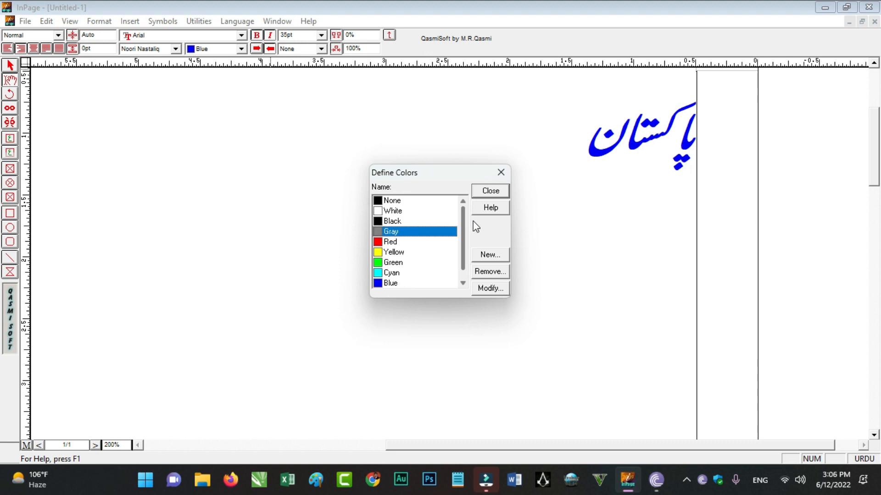
click(491, 255)
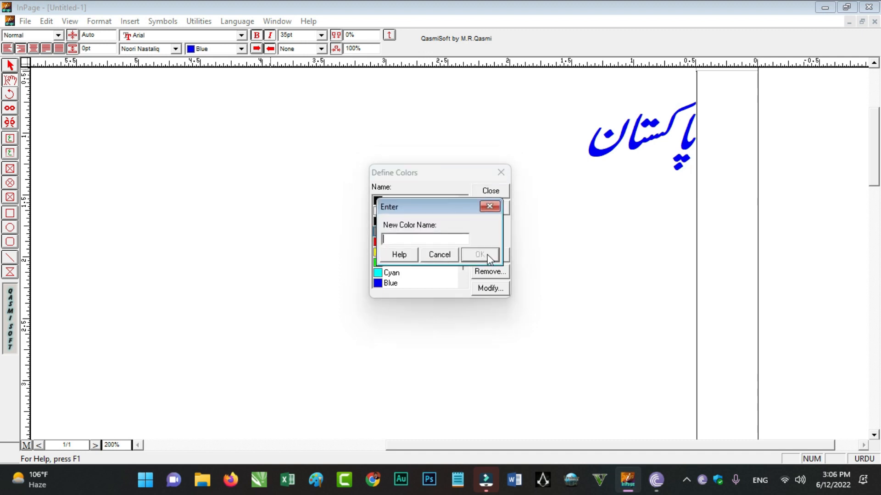
text(Zemination)
click(486, 257)
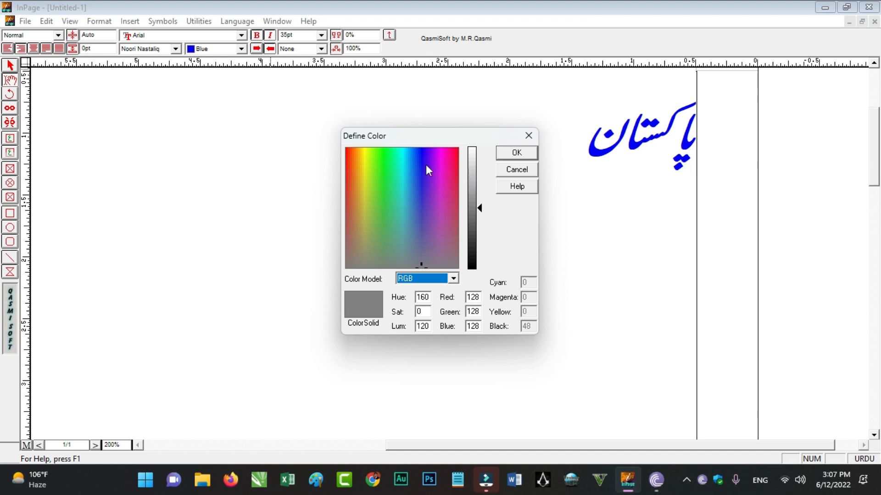
Define Zemination as a light green with RGB values 152, 242, 145, check it in the colour list and close the definitions.
drag(441, 207, 381, 172)
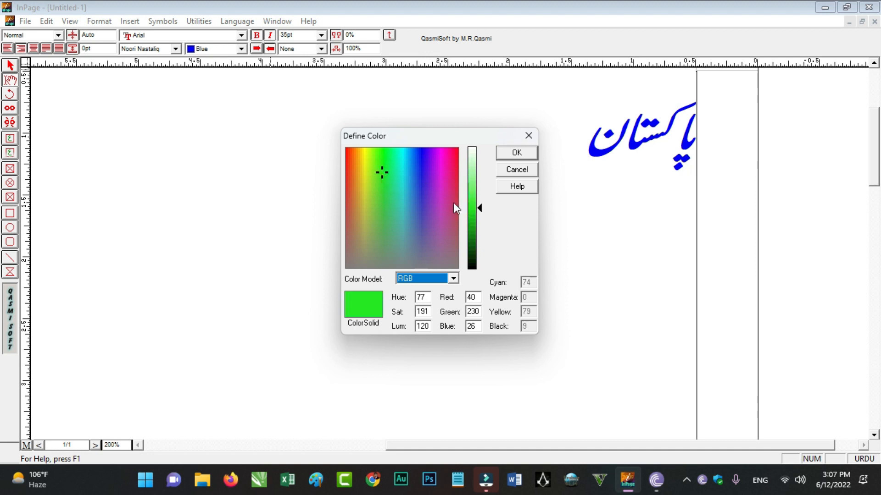
mouse_move(478, 211)
mouse_down()
mouse_move(478, 202)
mouse_move(480, 263)
mouse_move(481, 149)
mouse_move(482, 181)
mouse_up()
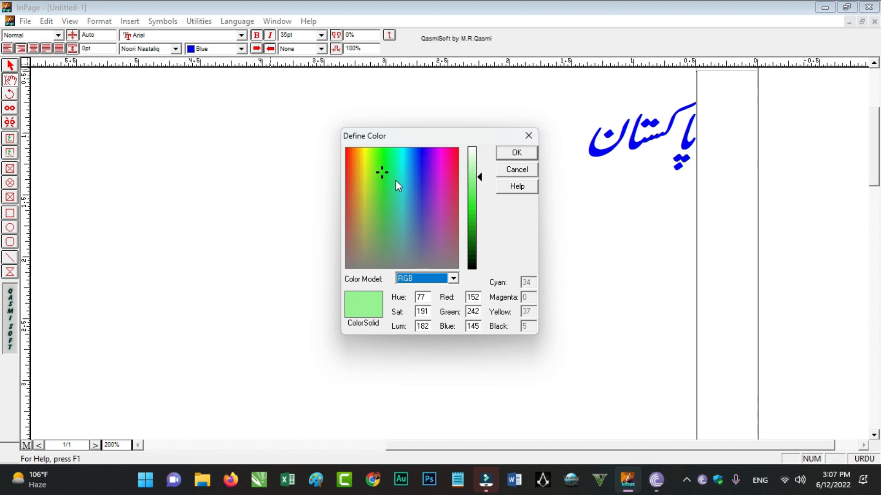
click(523, 156)
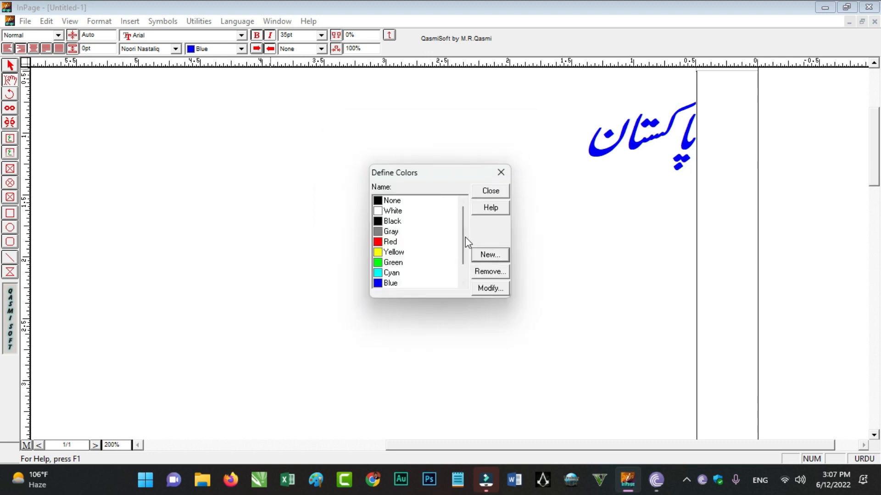
scroll(464, 237, down, 1)
click(390, 284)
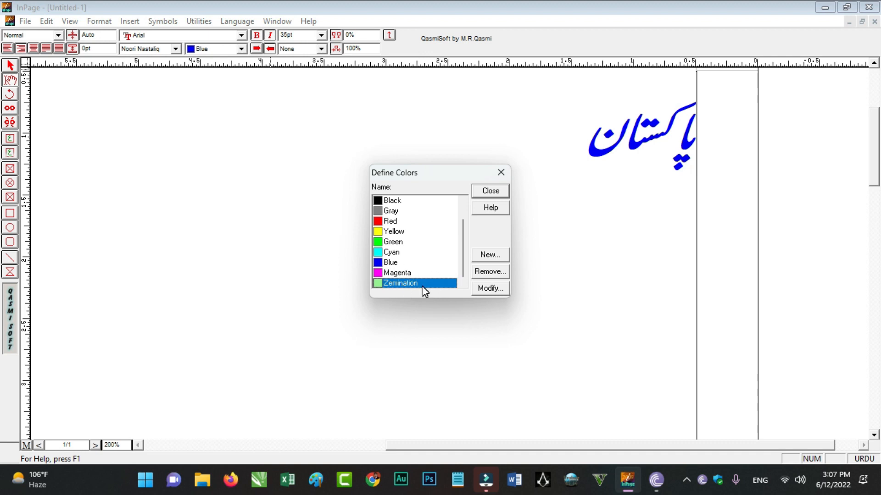
click(501, 179)
Select the word "پاکستان" and remove the custom colour Zemination from the document's colour definitions.
drag(557, 145, 757, 159)
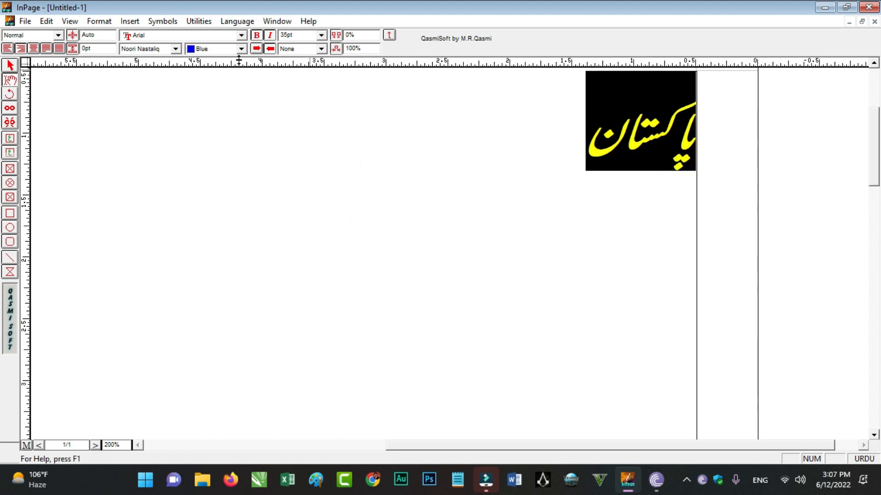
click(243, 49)
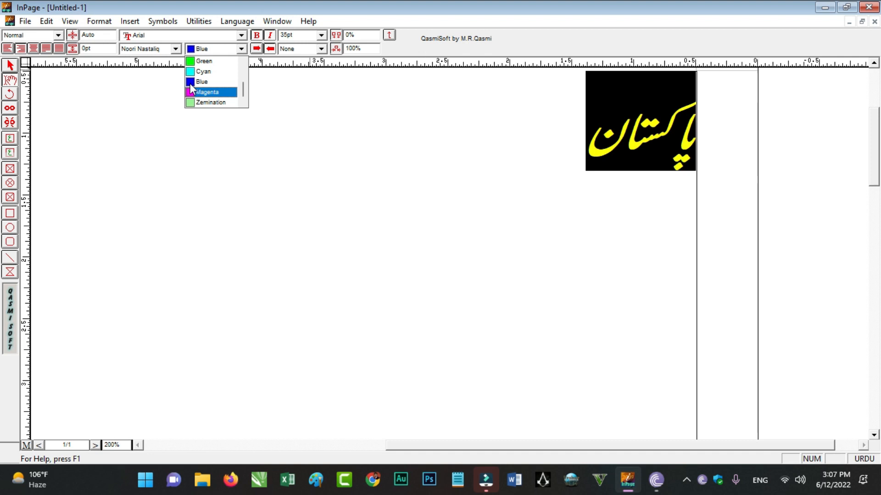
click(104, 23)
click(104, 22)
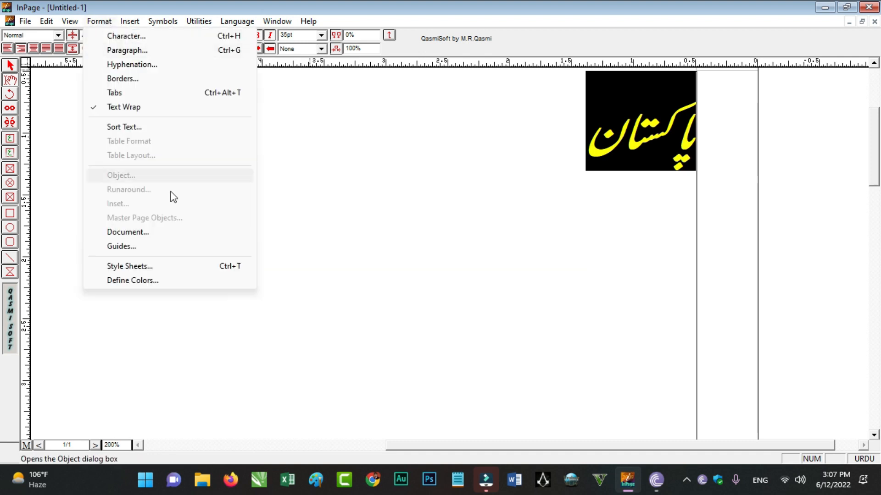
click(144, 281)
scroll(433, 261, down, 1)
scroll(413, 277, up, 1)
scroll(412, 276, down, 1)
scroll(411, 276, down, 1)
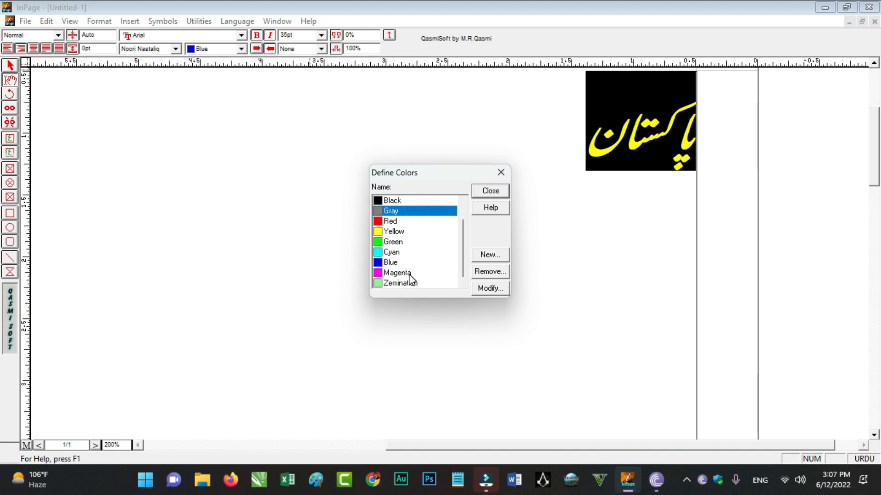
click(411, 284)
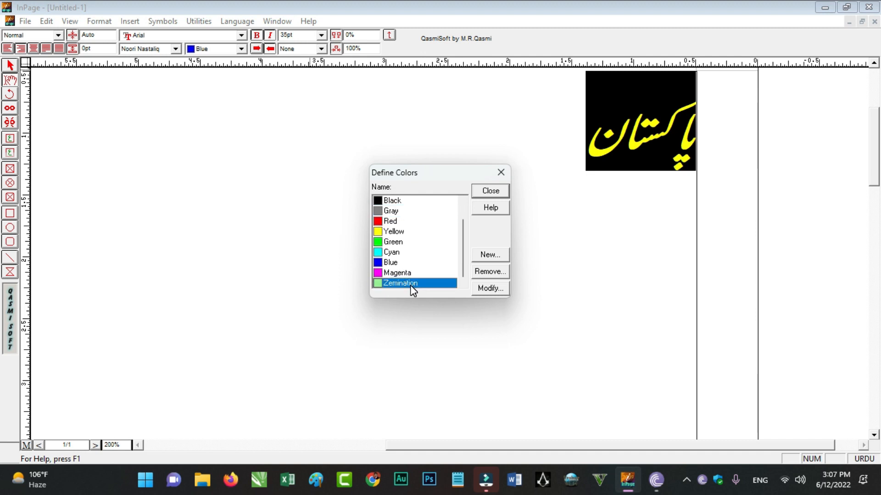
click(499, 275)
click(483, 269)
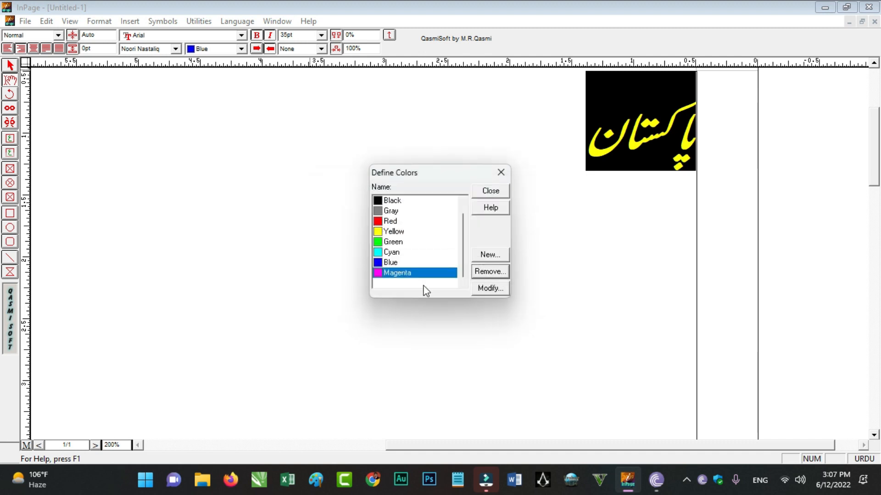
click(501, 173)
Check which text colours remain available for the selected word and deselect it without changing its colour.
click(241, 49)
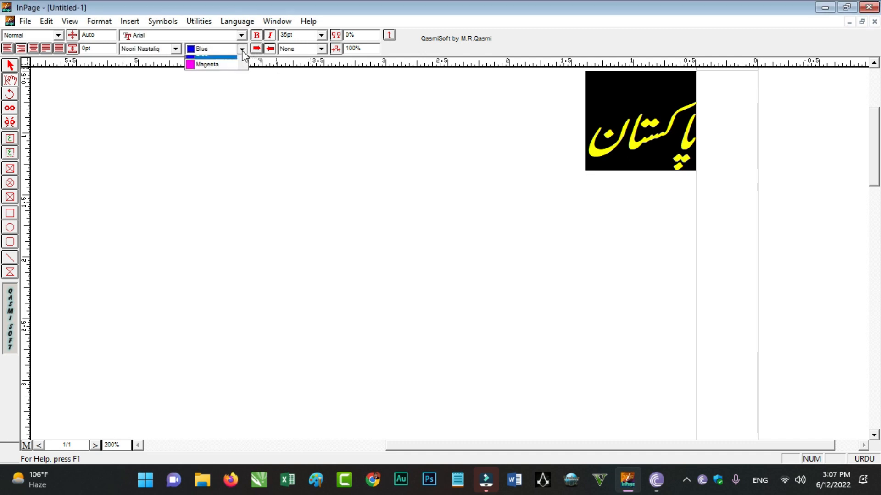
scroll(209, 92, up, 3)
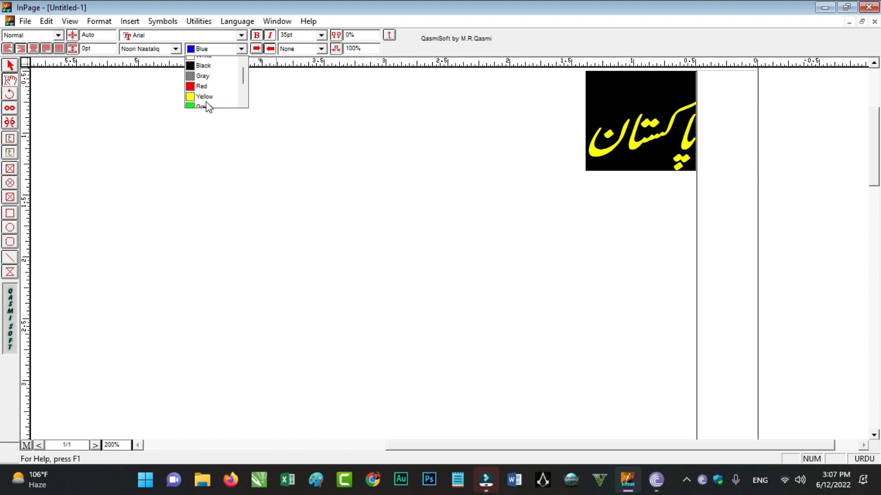
click(604, 153)
click(560, 165)
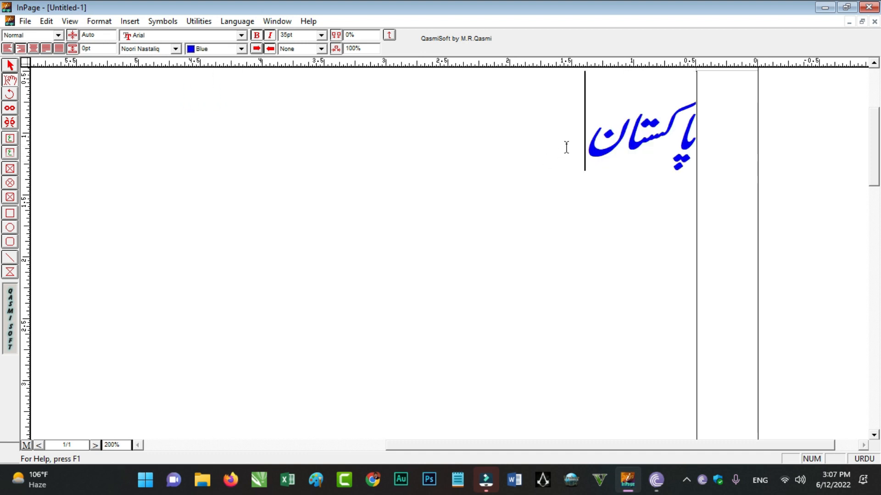
Apply the Single underline text style to the word "پاکستان" and switch it to Double.
drag(566, 148, 702, 158)
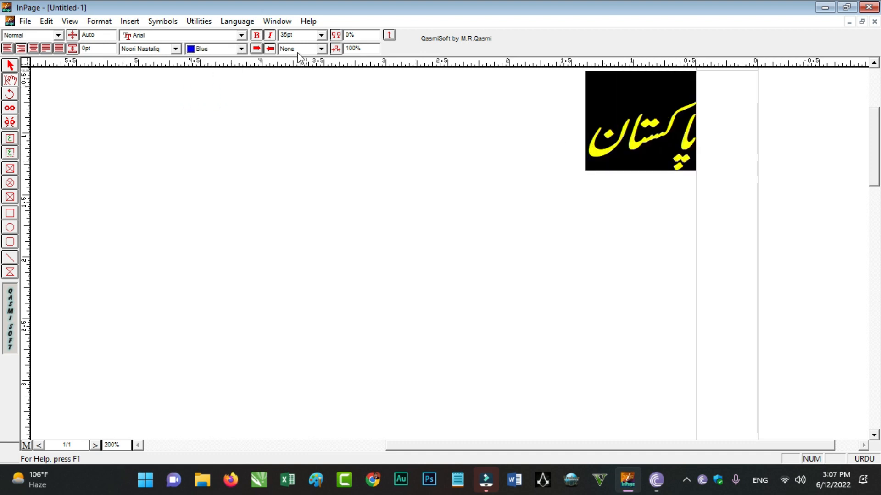
click(322, 49)
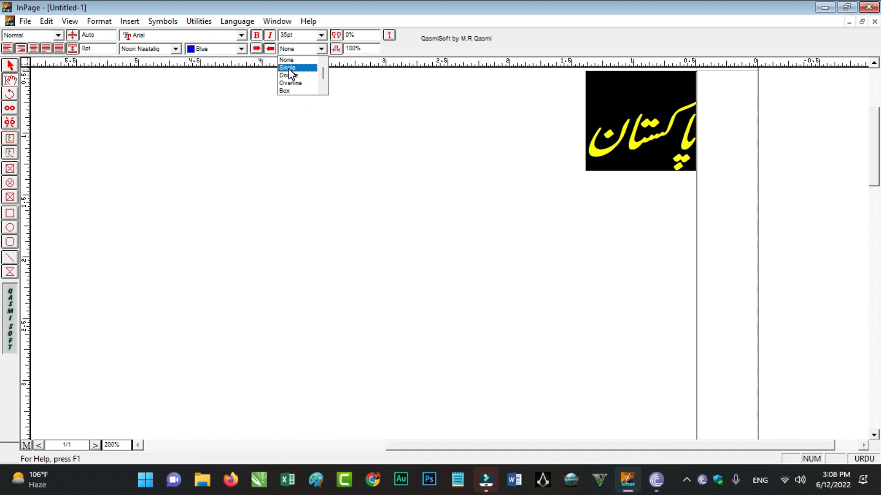
click(288, 67)
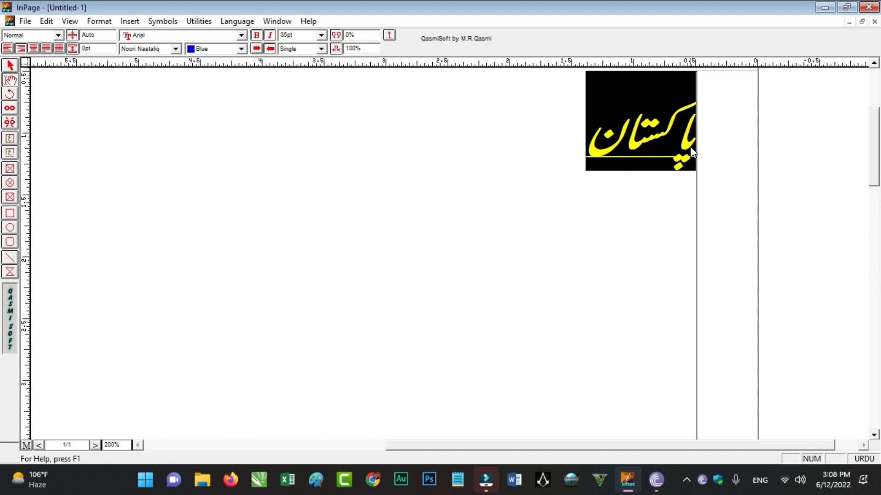
click(322, 48)
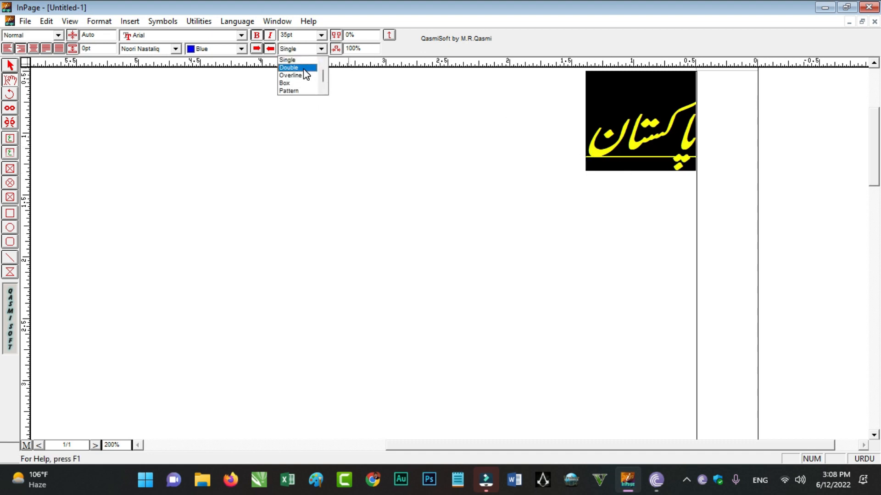
click(298, 68)
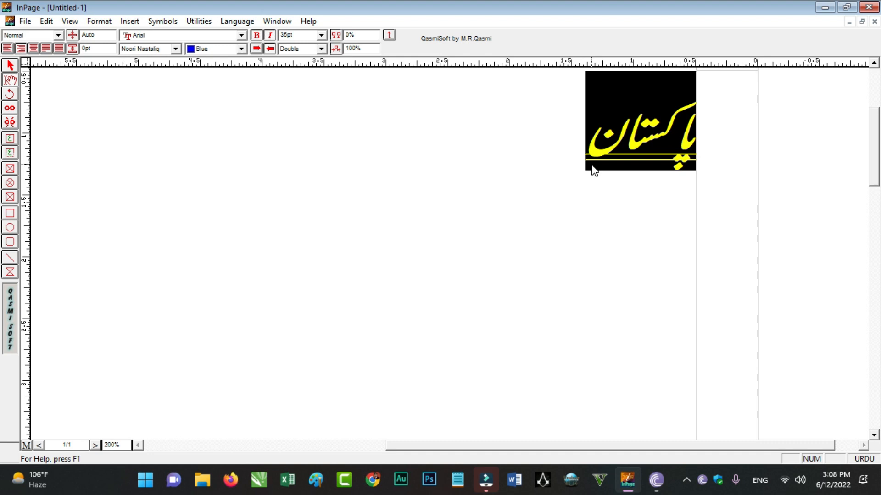
Try the Overline text style on the selected word, followed by the Box style.
click(322, 49)
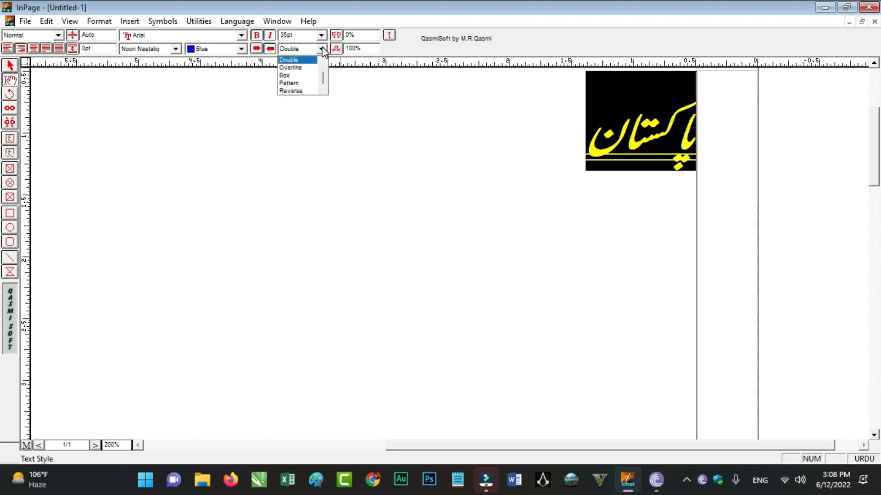
click(301, 68)
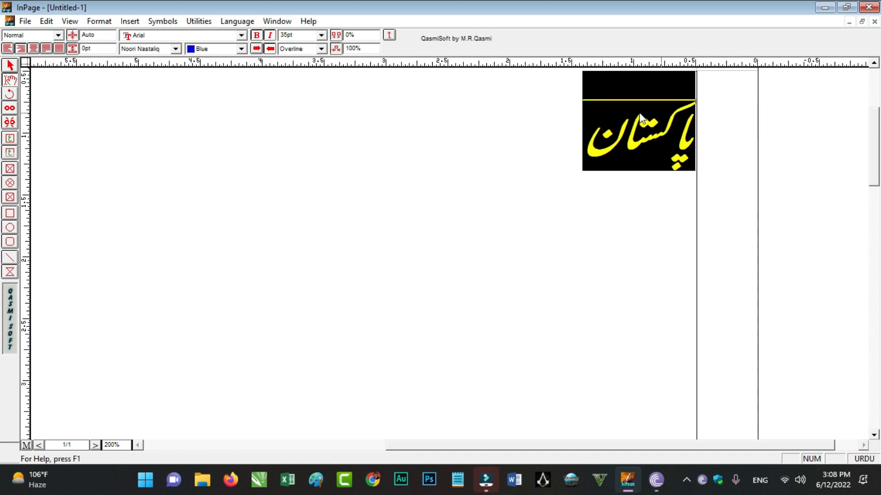
click(321, 49)
click(303, 75)
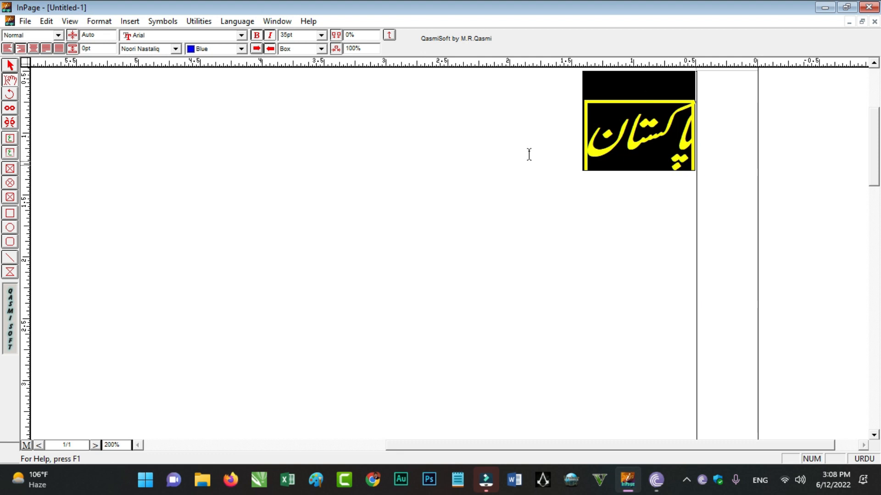
Change the word's text style to Pattern and deselect it.
click(325, 50)
click(298, 83)
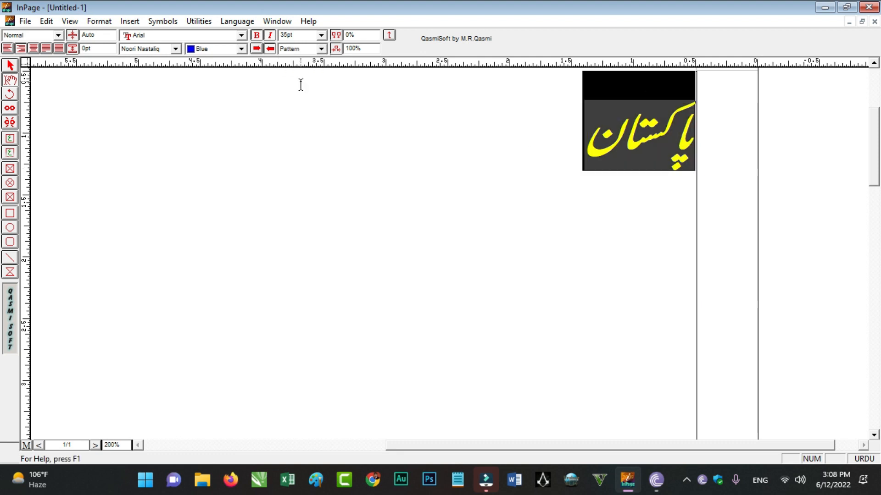
click(548, 154)
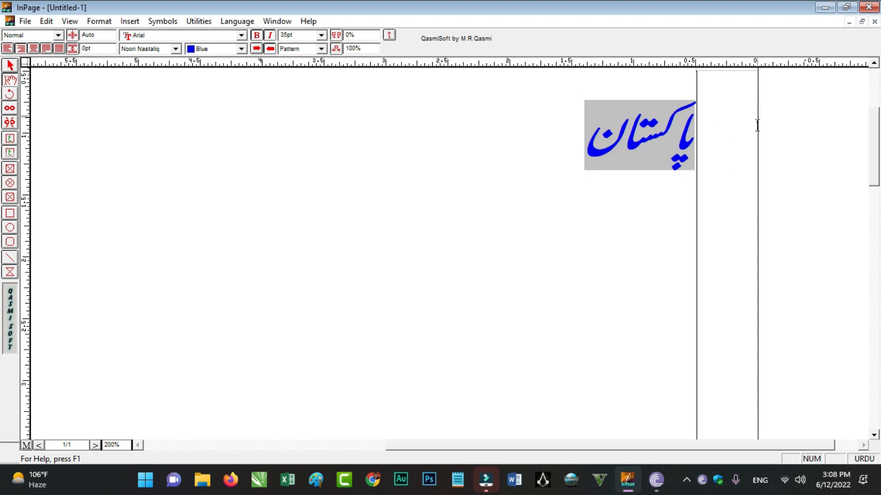
Apply the Reverse text style to the word "پاکستان" and deselect it.
drag(555, 147, 729, 153)
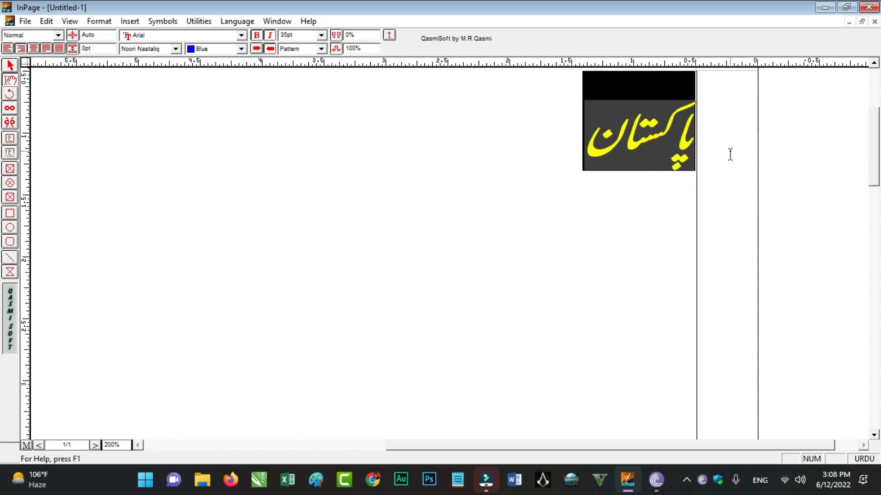
click(321, 48)
click(304, 92)
click(476, 129)
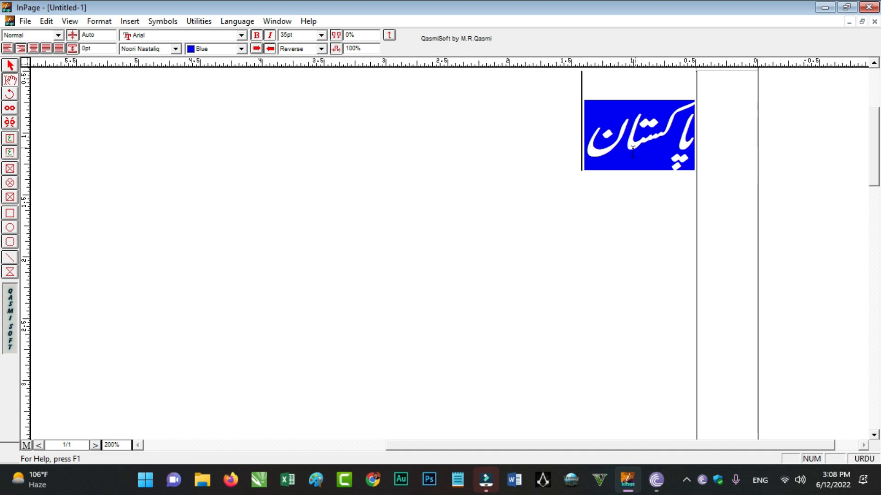
Switch the word's text style from Reverse back to Pattern and deselect it.
drag(578, 146, 712, 157)
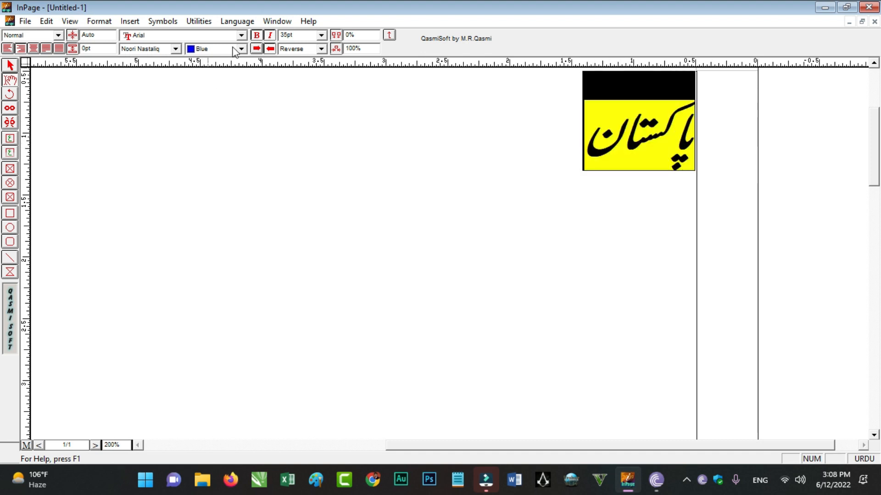
click(321, 49)
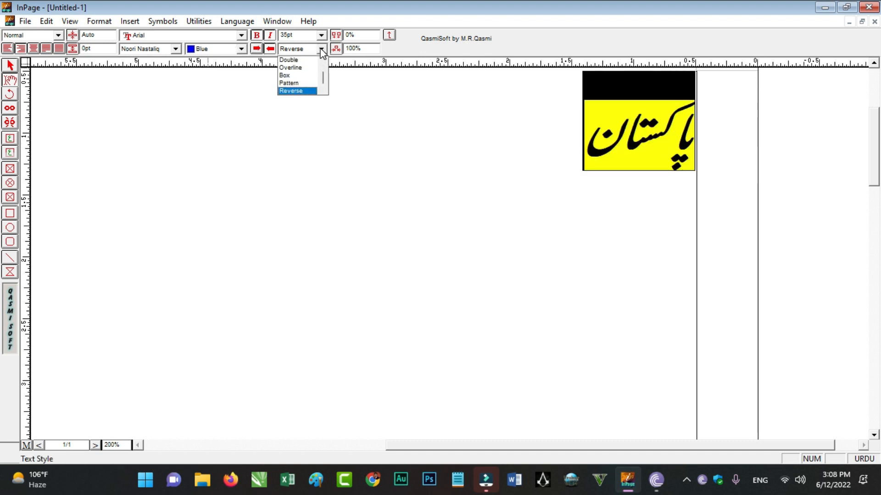
click(296, 83)
click(578, 132)
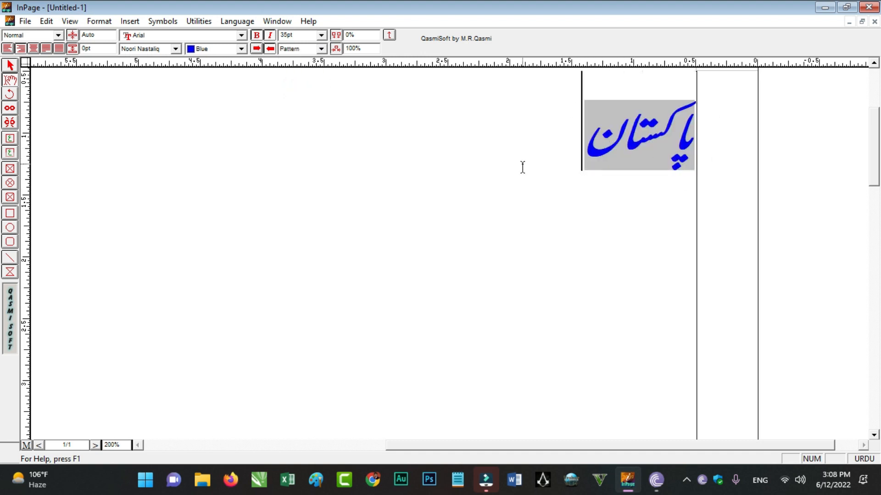
Reset the text style of the word "پاکستان" to None and deselect it.
drag(523, 168, 747, 172)
click(321, 48)
scroll(291, 62, up, 2)
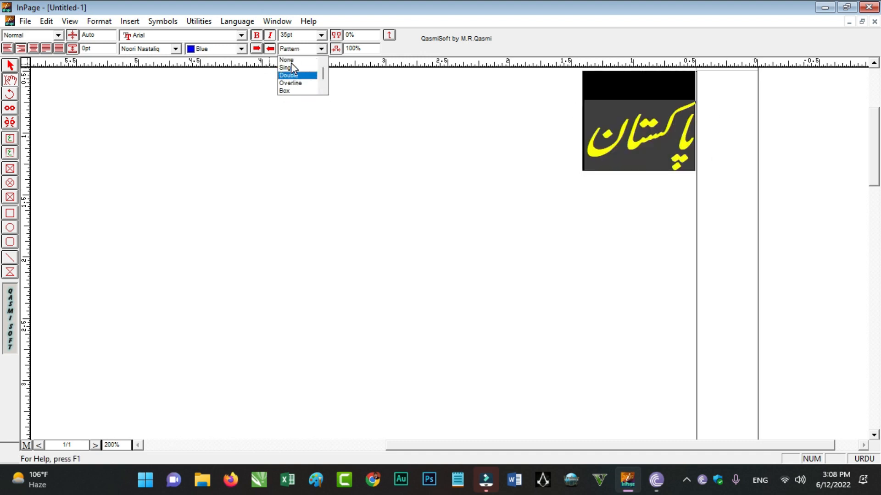
click(294, 59)
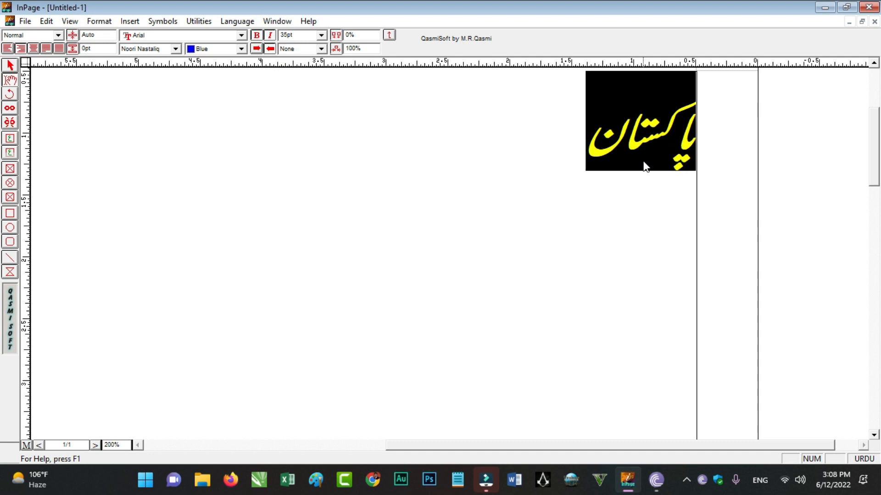
click(574, 138)
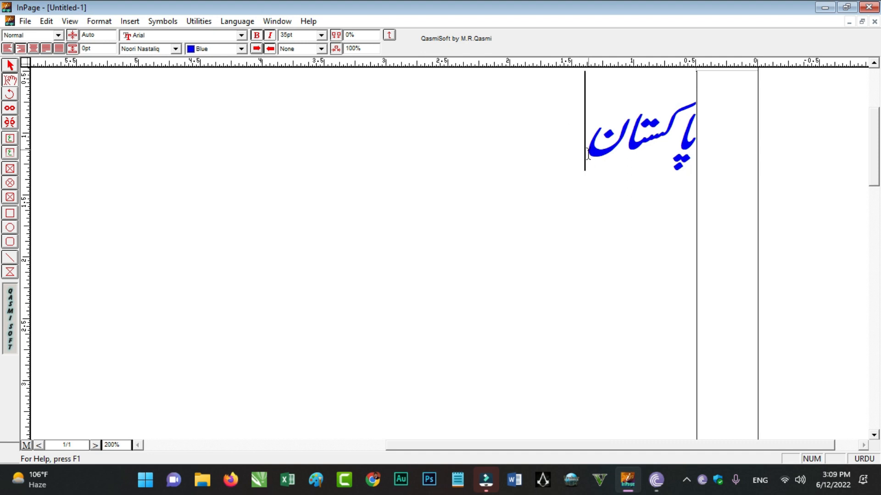
Change the Urdu font of the word "پاکستان" to Shamsheer and deselect it.
drag(571, 137, 728, 156)
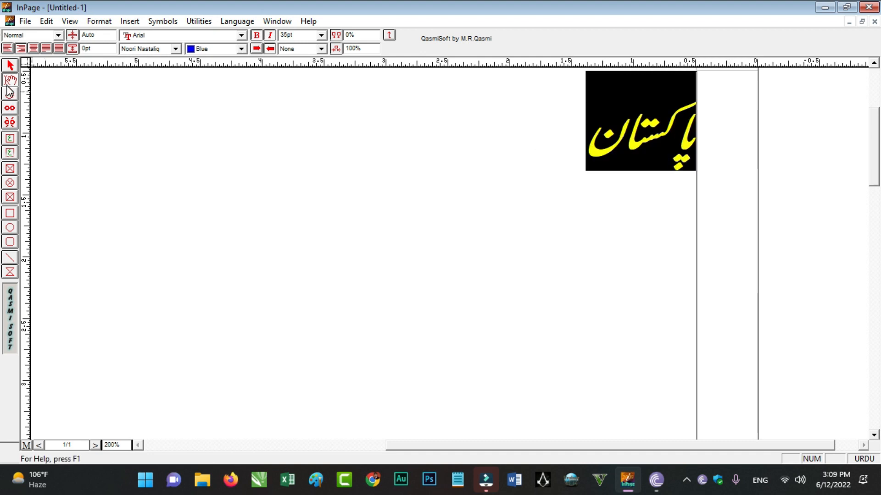
click(176, 49)
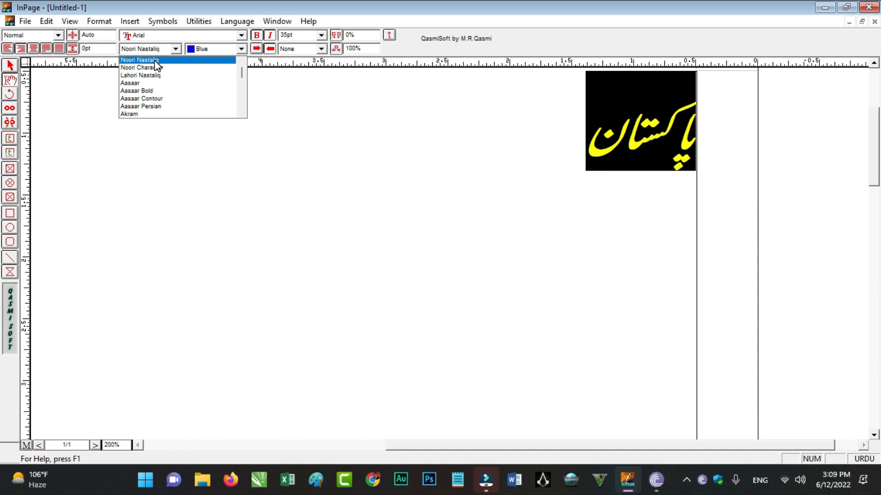
scroll(184, 85, down, 6)
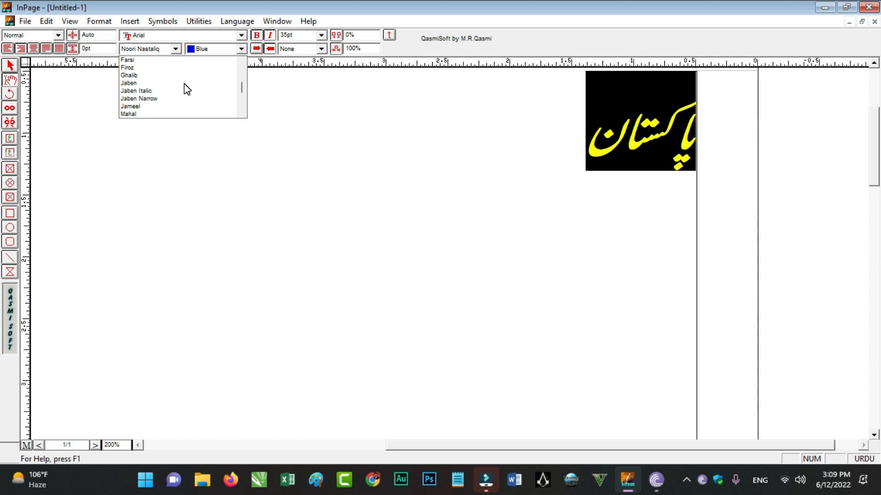
scroll(184, 88, down, 8)
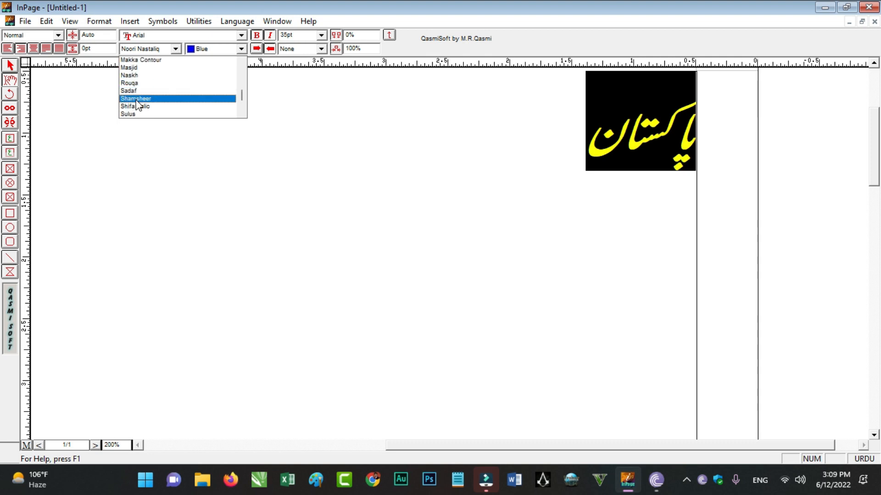
click(137, 99)
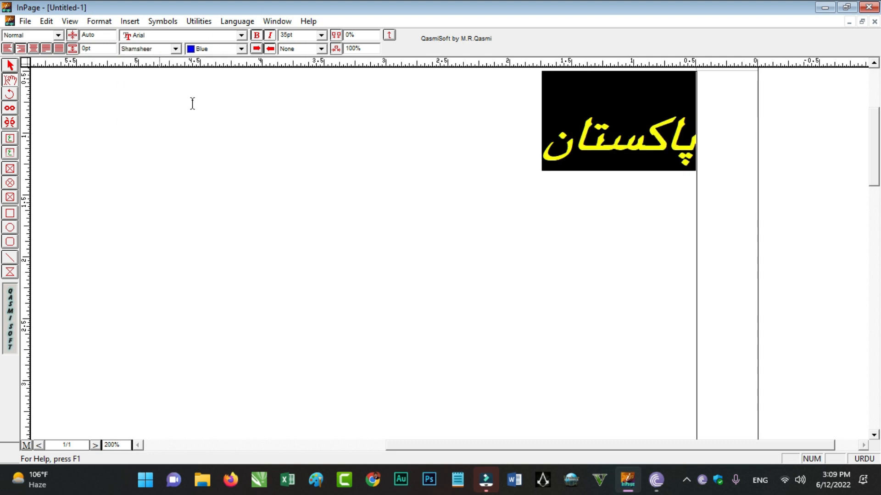
click(640, 150)
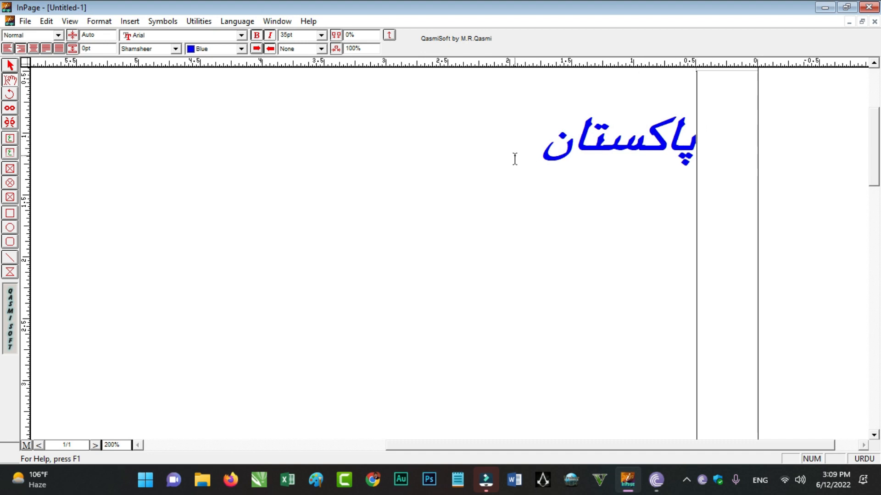
Set the Urdu font of the word "پاکستان" to Noori Nastaliq, remove its italic formatting and deselect it.
drag(516, 161, 771, 181)
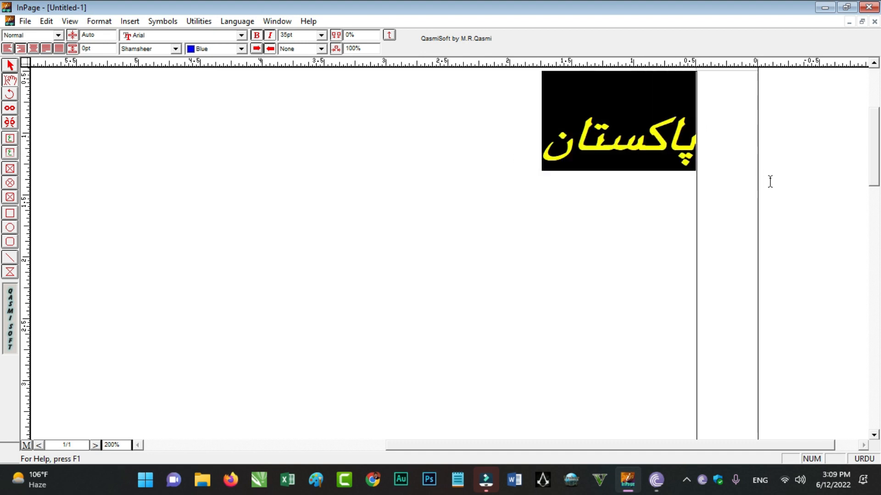
click(176, 48)
scroll(158, 69, up, 4)
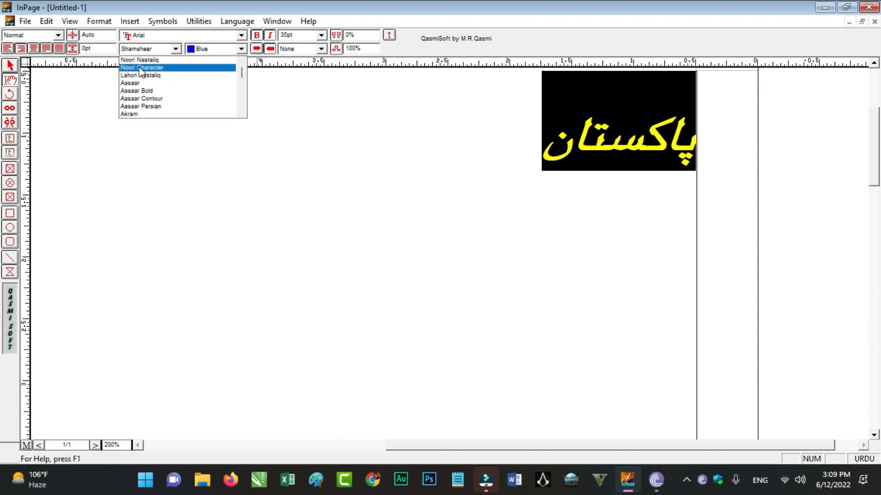
click(146, 60)
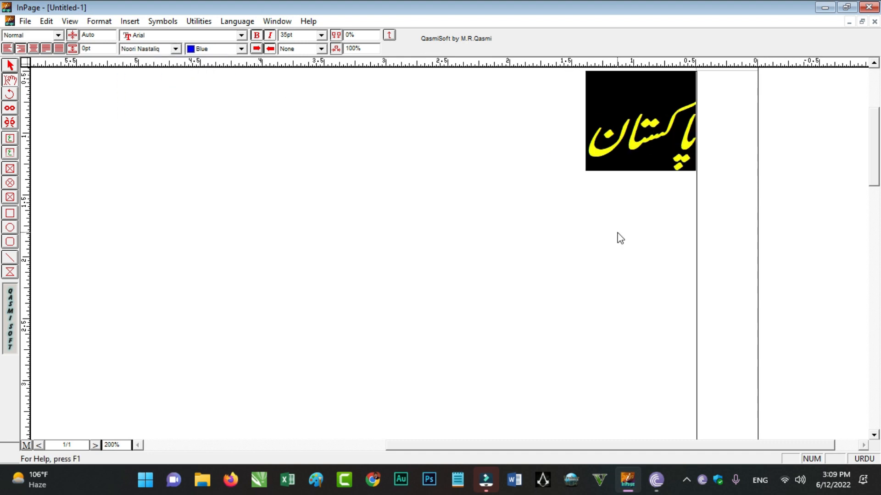
click(270, 35)
click(648, 165)
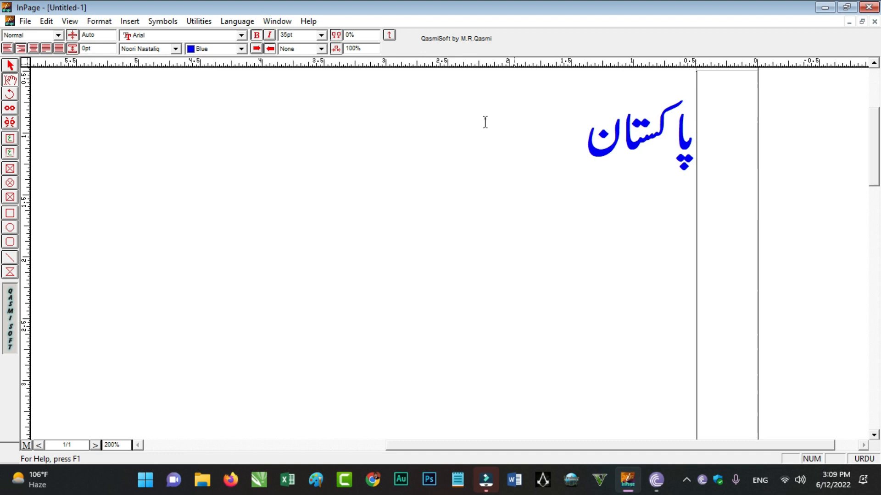
Examine the available Roman fonts and Urdu fonts in their font lists.
click(154, 35)
scroll(161, 61, down, 8)
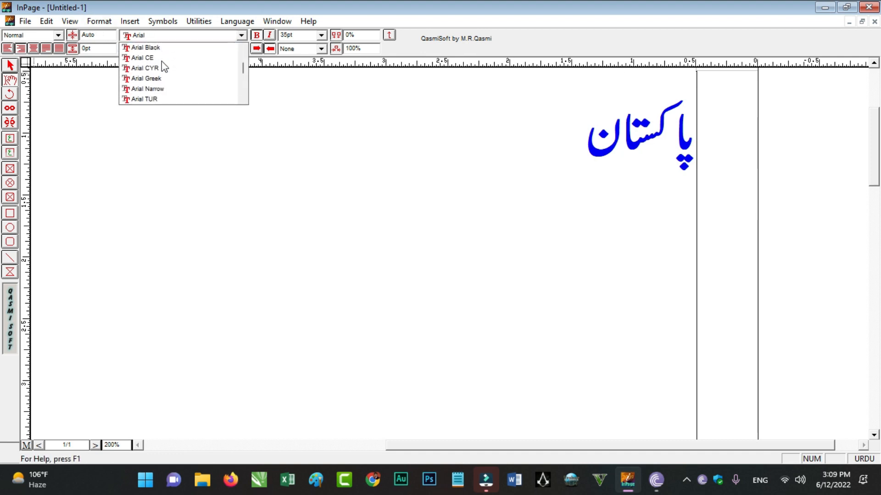
click(158, 31)
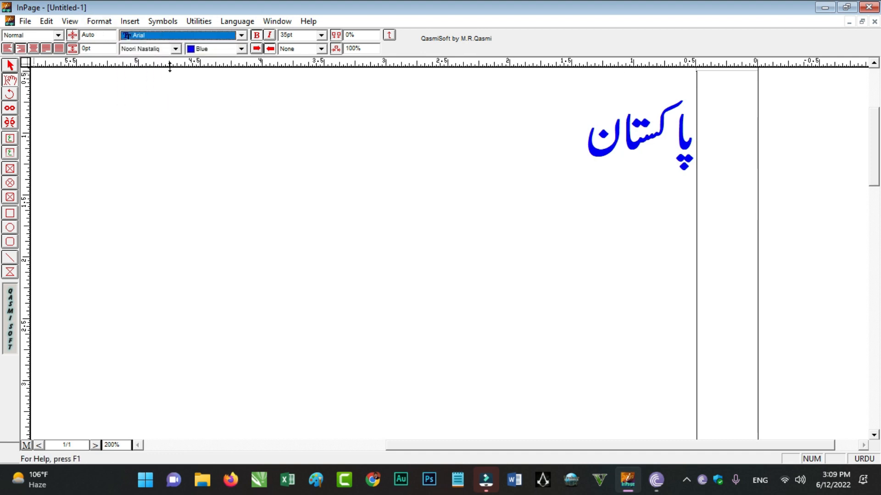
click(158, 49)
click(168, 34)
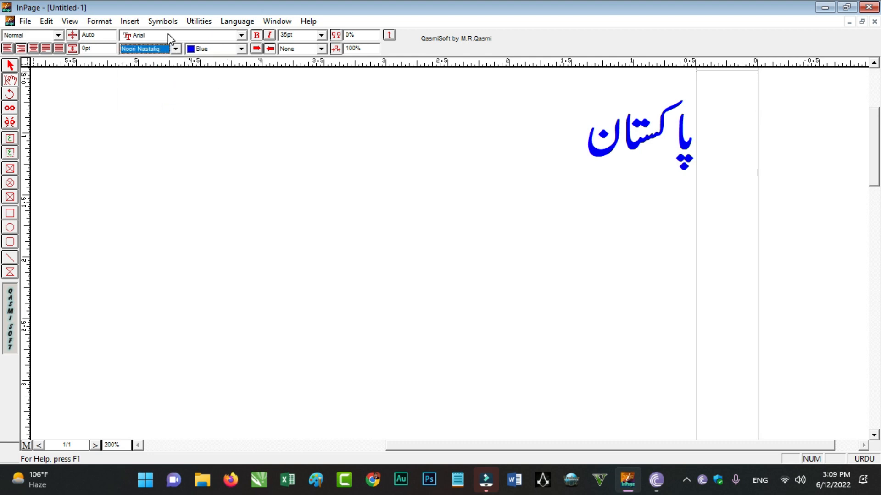
click(161, 35)
click(139, 38)
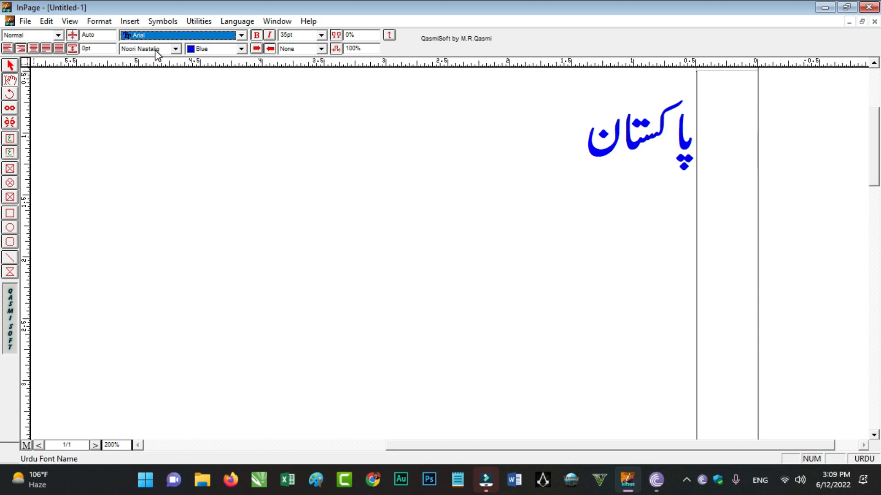
click(155, 50)
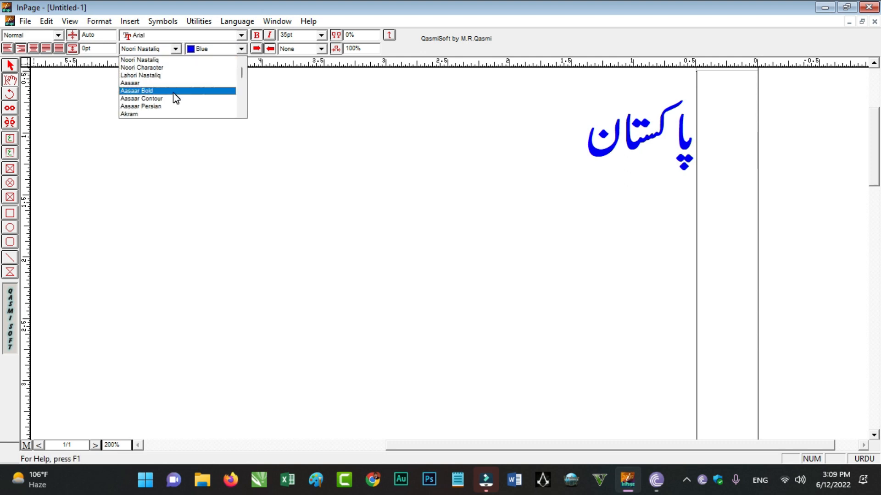
click(166, 61)
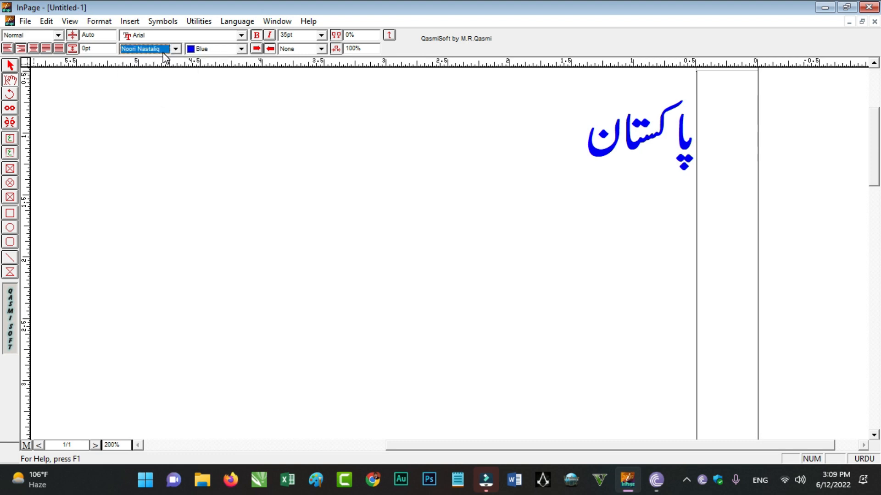
Switch the typing language to English and add the word "computer" after "پاکستان".
click(576, 155)
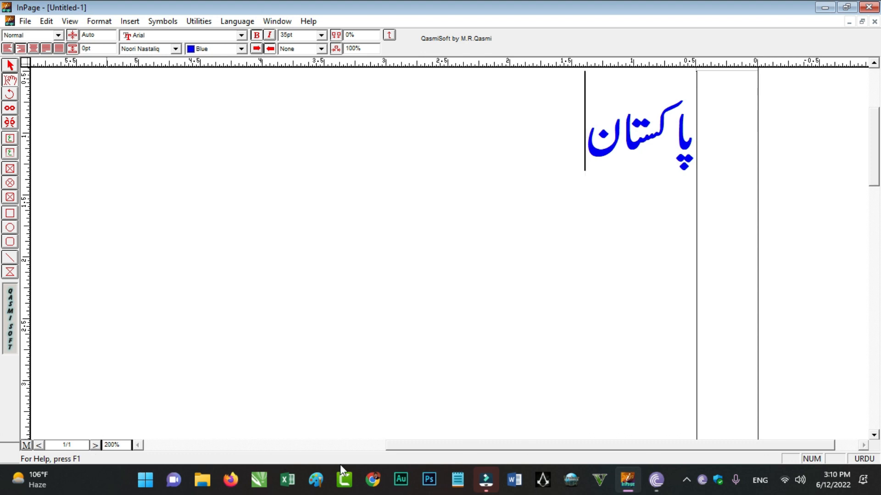
click(867, 459)
text(computer)
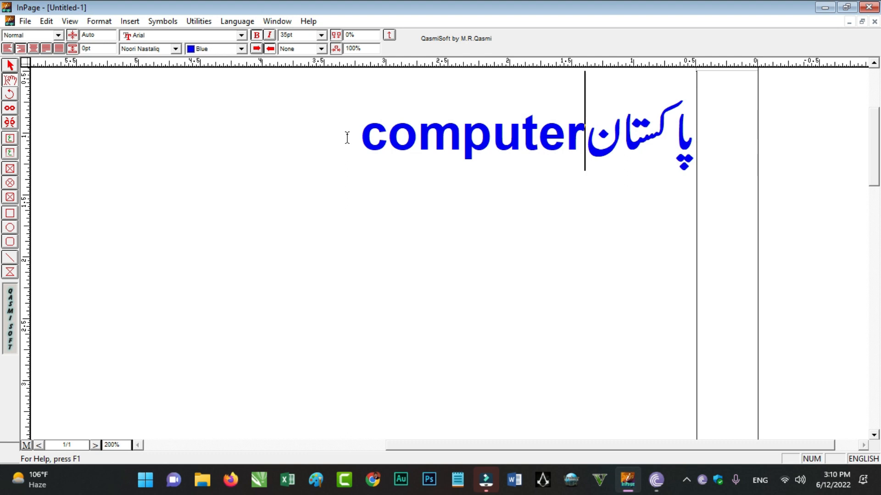
Change the Roman font of the word "computer" to Bahnschrift SemiLight Condensed.
key(shift+Left)
key(shift+Left)
key(shift+Left)
key(shift+Left)
key(shift+Left)
key(shift+Left)
key(shift+Left)
key(shift+Left)
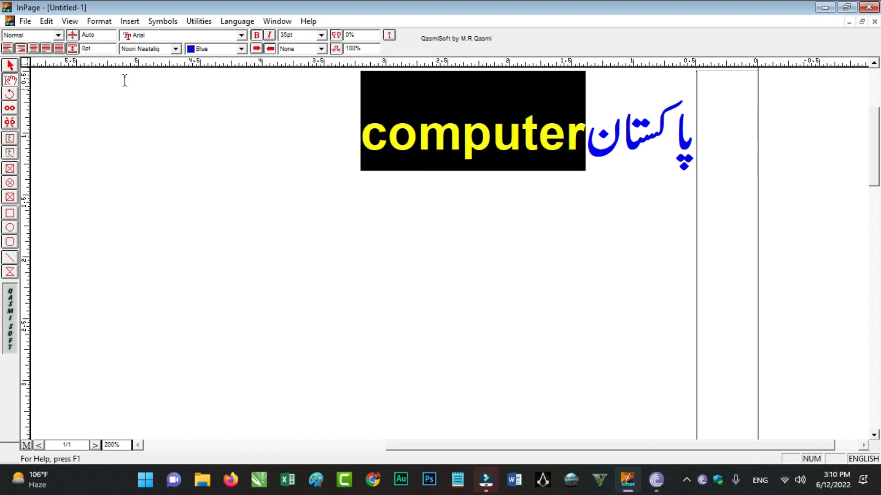
click(243, 36)
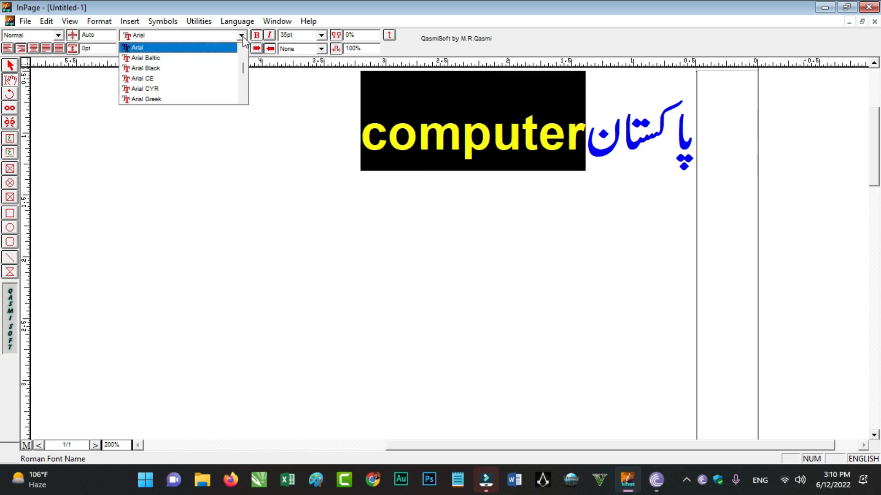
click(224, 56)
click(243, 37)
scroll(180, 76, down, 1)
click(159, 83)
click(237, 37)
scroll(177, 76, down, 2)
click(163, 88)
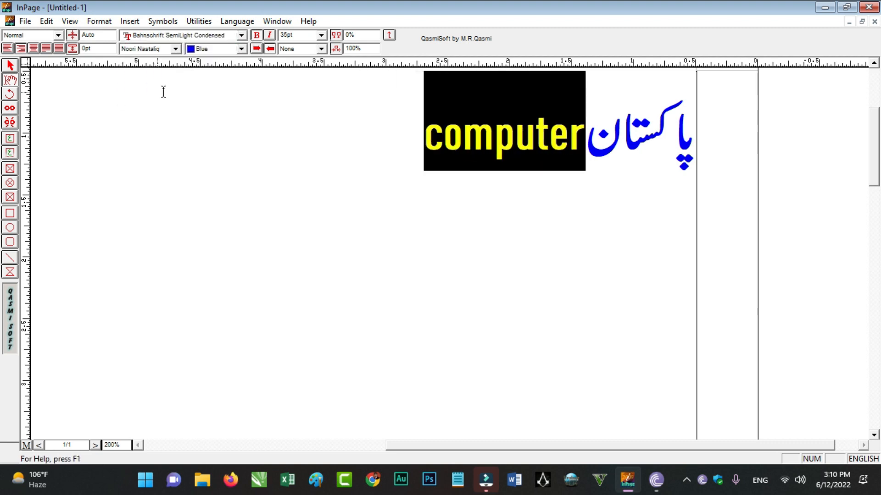
Change the Roman font of the word "computer" to Zohra Unicode.
click(241, 36)
drag(246, 72, 245, 103)
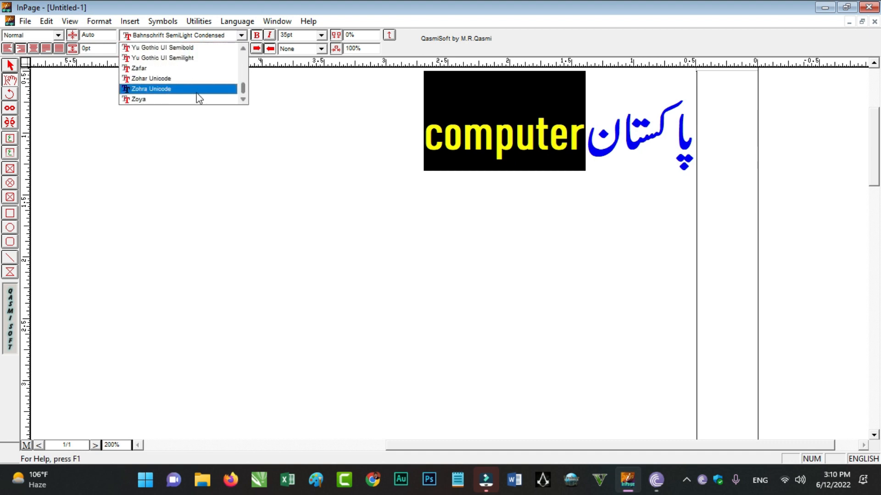
click(196, 94)
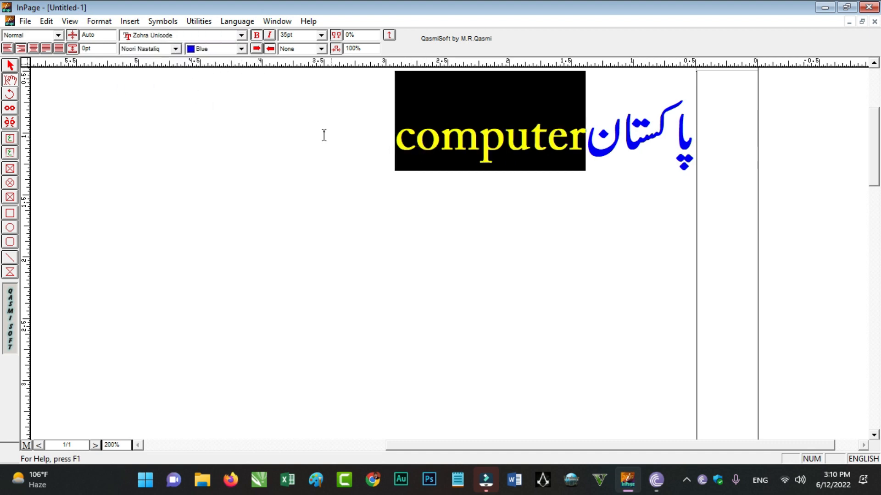
click(148, 49)
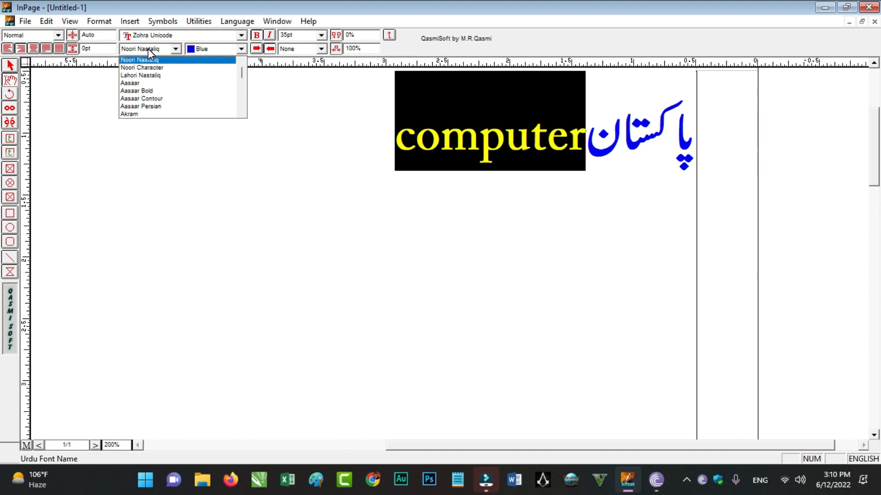
click(148, 49)
click(162, 35)
click(160, 39)
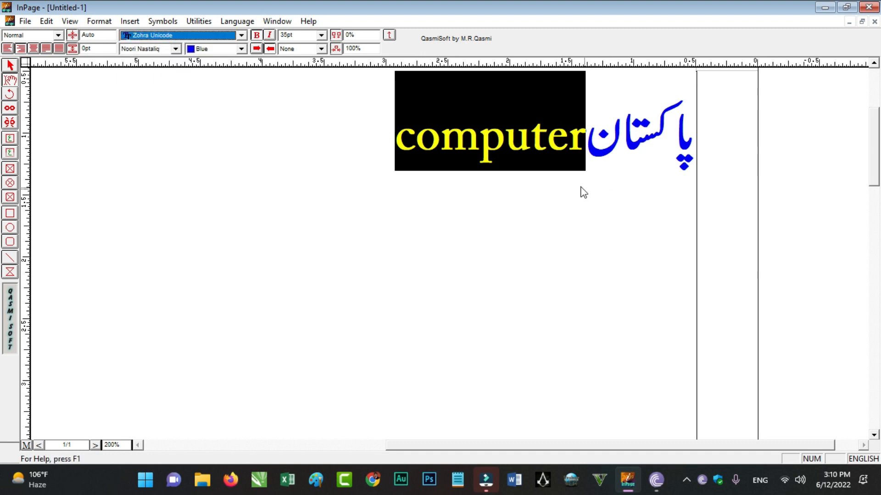
Delete the words "computer" and "پاکستان" so the page is empty.
click(514, 156)
click(414, 140)
drag(376, 144, 468, 167)
key(BackSpace)
key(BackSpace)
key(BackSpace)
key(BackSpace)
key(BackSpace)
key(BackSpace)
key(BackSpace)
key(BackSpace)
key(BackSpace)
key(BackSpace)
key(BackSpace)
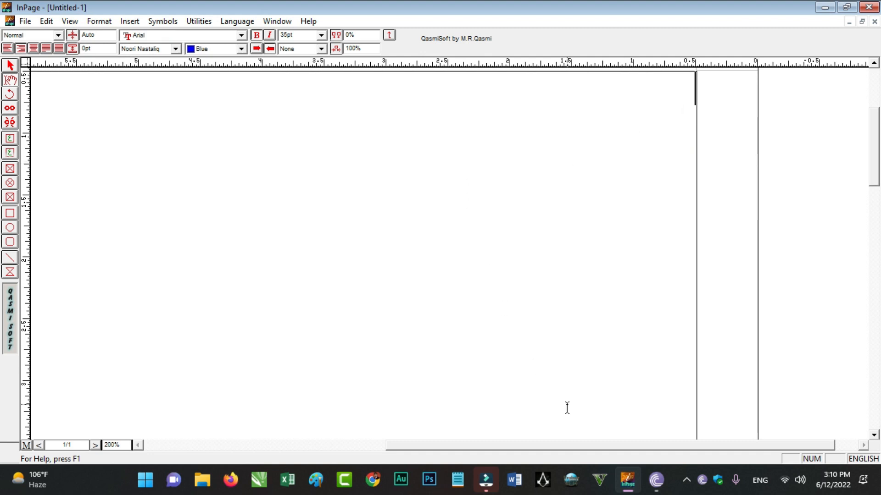
Switch the typing language to Urdu and enter three lines: "سفسدفاسدف", "فدسفدسفس", and "دفدسف" followed by a wide gap and "داداسداس".
click(858, 459)
text(سفسدفاسدف)
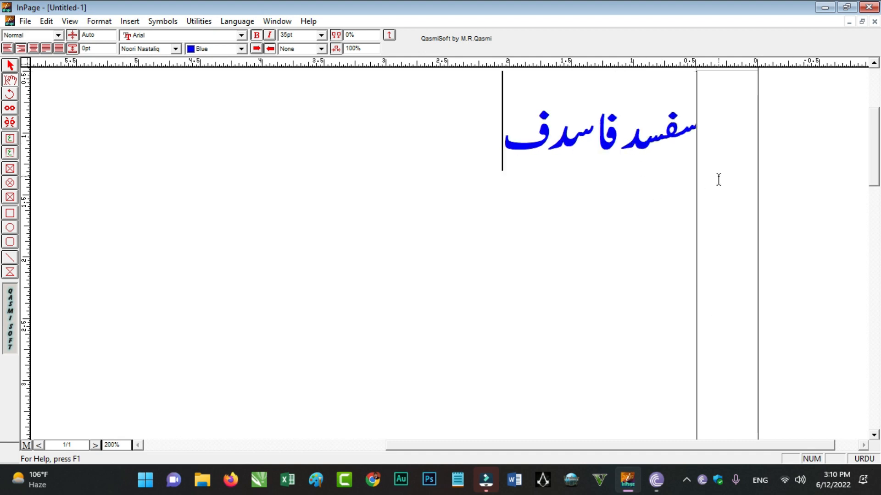
key(Return)
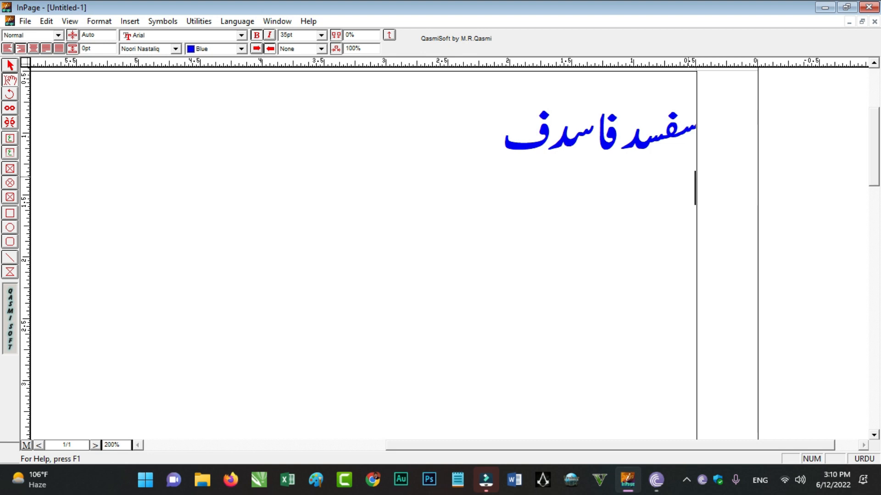
text(فدسفدسفس)
key(Return)
text(دف)
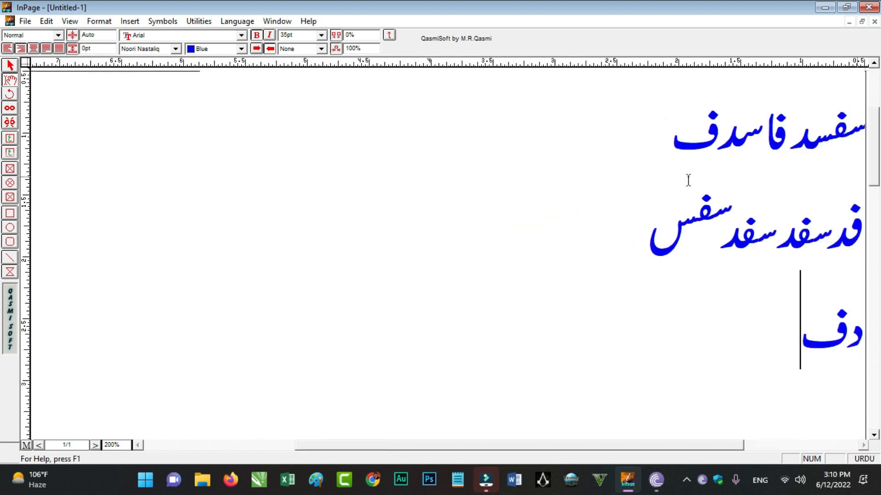
text(دسف)
drag(726, 446, 791, 448)
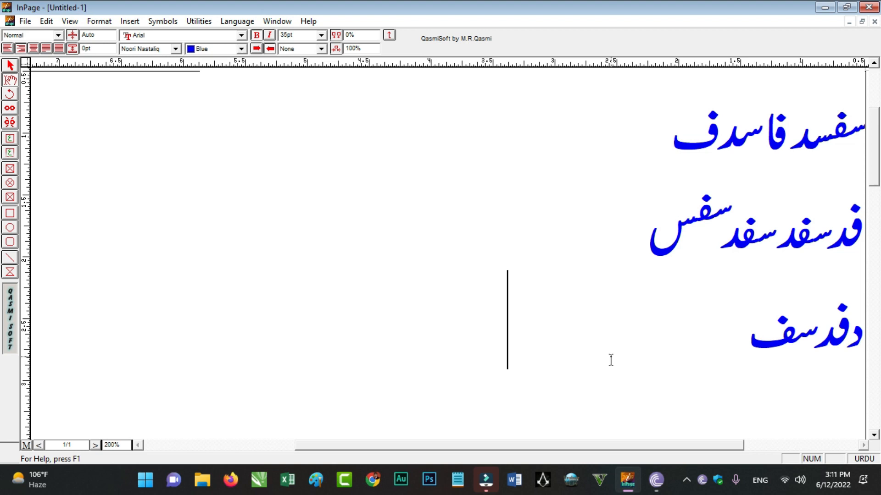
text(داداسداس)
drag(554, 445, 614, 446)
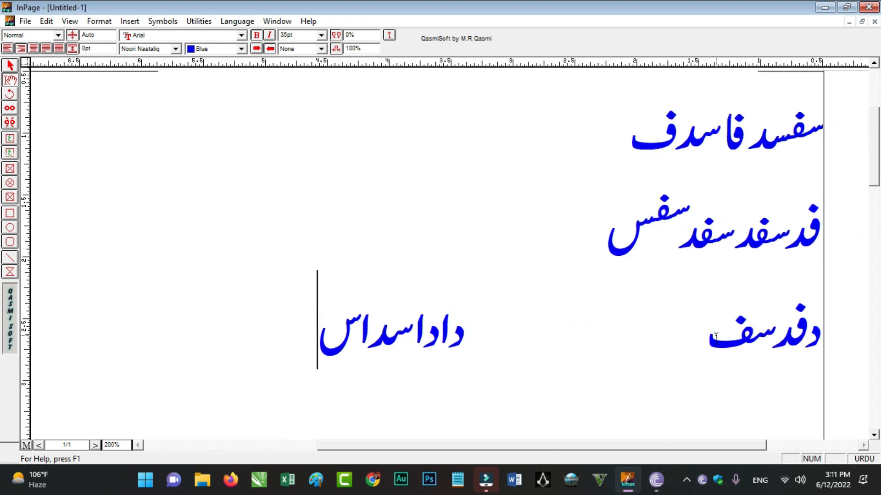
Clear all the Urdu sample lines from the page.
key(Return)
drag(802, 403, 844, 138)
key(BackSpace)
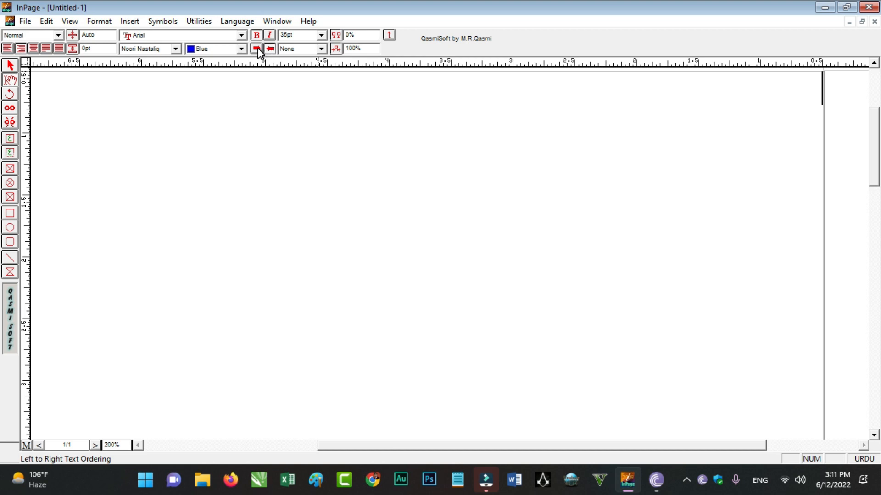
Enter "داسداسداسد" with left-to-right text ordering, and switch the line to right-to-left ordering and back.
click(256, 49)
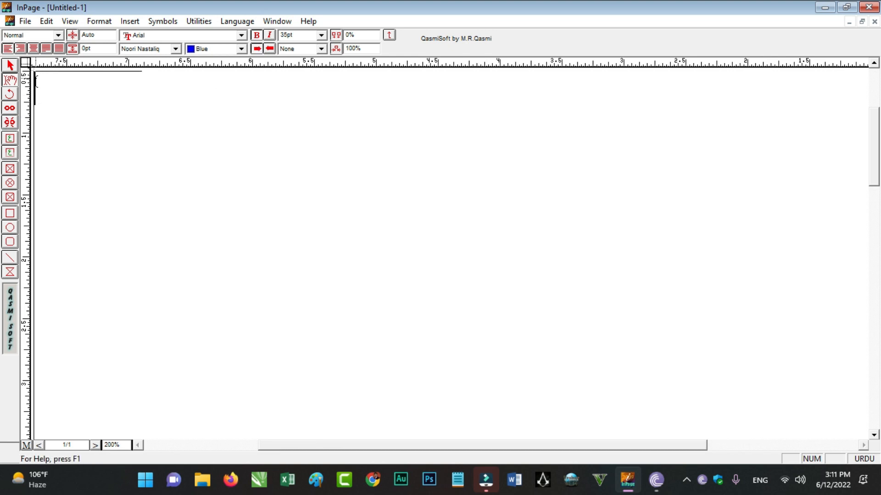
text(واسداسداسد)
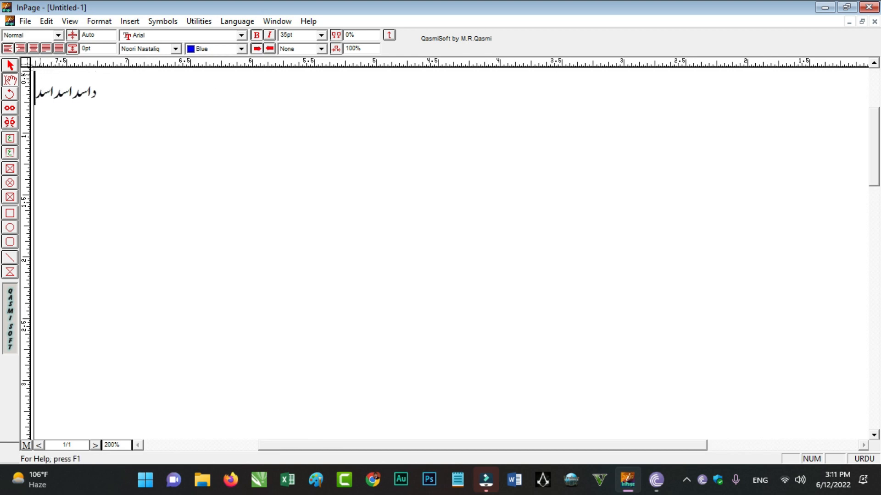
click(269, 48)
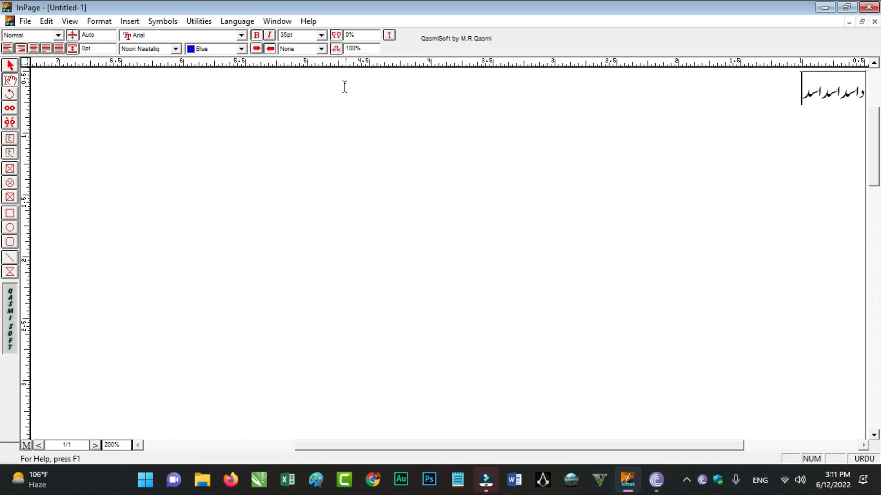
click(258, 50)
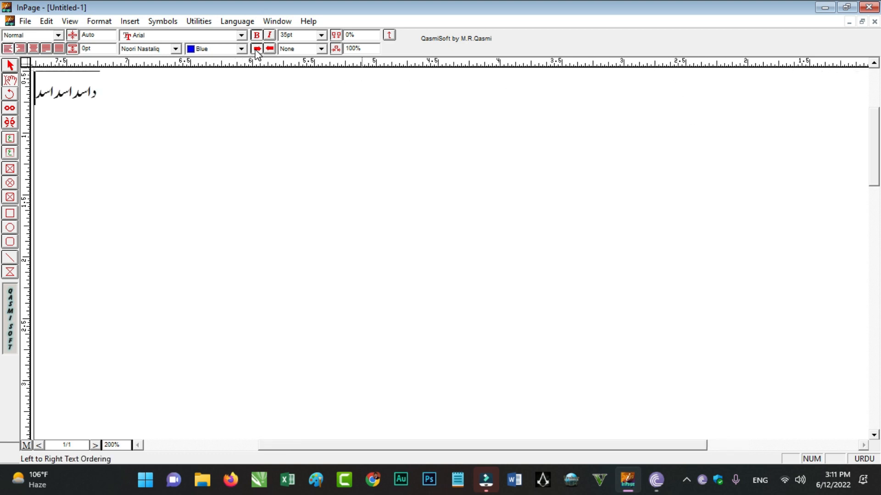
Delete the Urdu sample text from the left-to-right line.
drag(38, 91, 3, 80)
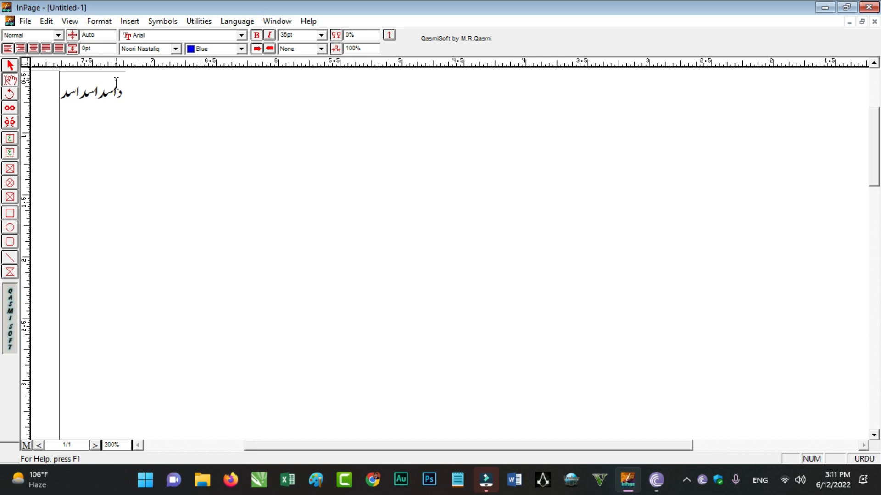
double_click(91, 100)
key(Delete)
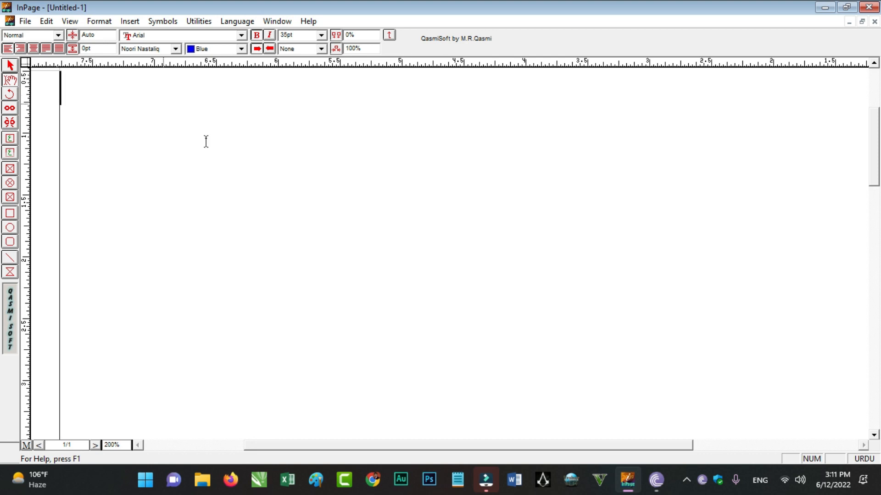
Switch the typing language to English and enter "sfsdfsdfsdfsdaf" on the left-to-right line.
click(857, 458)
text(Sfsdfsdfsdaf)
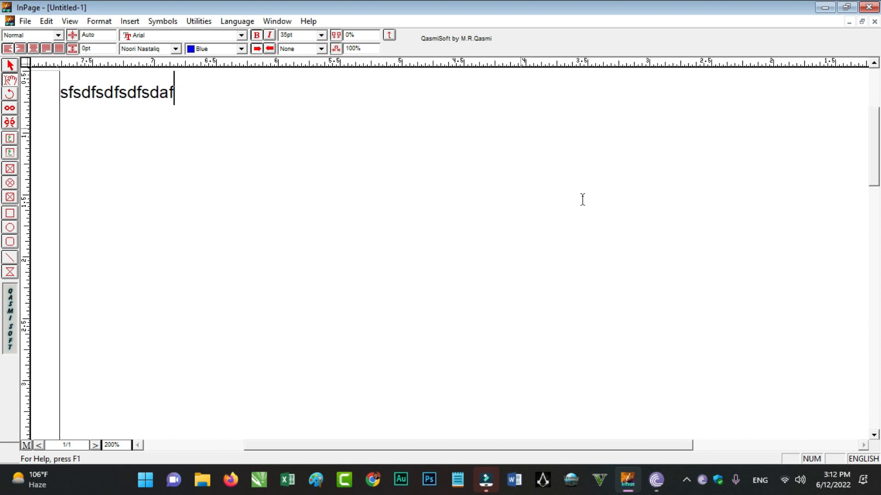
click(866, 460)
click(867, 464)
Delete the English sample text and set the empty line to right-to-left text ordering.
drag(230, 101, 4, 79)
key(Delete)
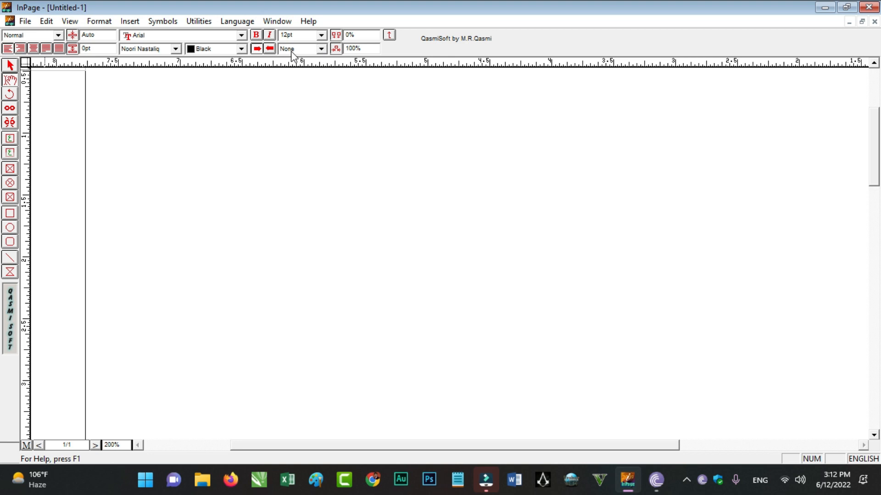
click(274, 51)
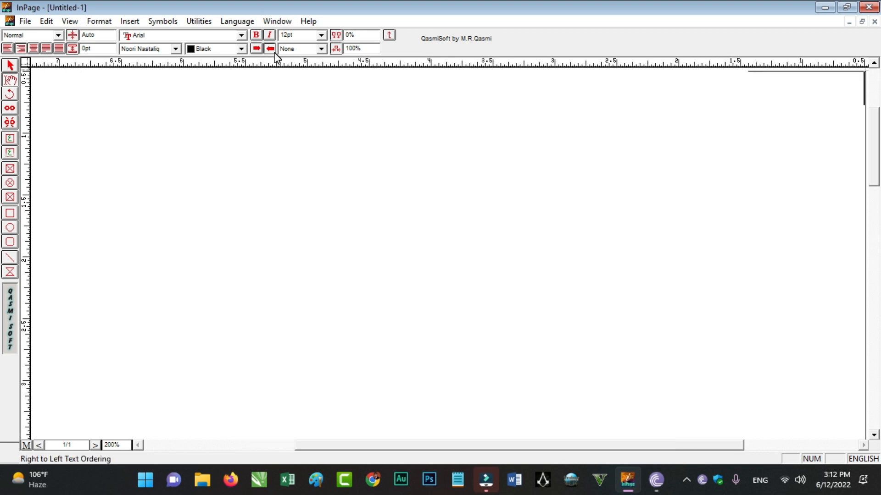
Switch the typing language to Urdu and enter "پاکستان" on the empty right-to-left line.
click(867, 460)
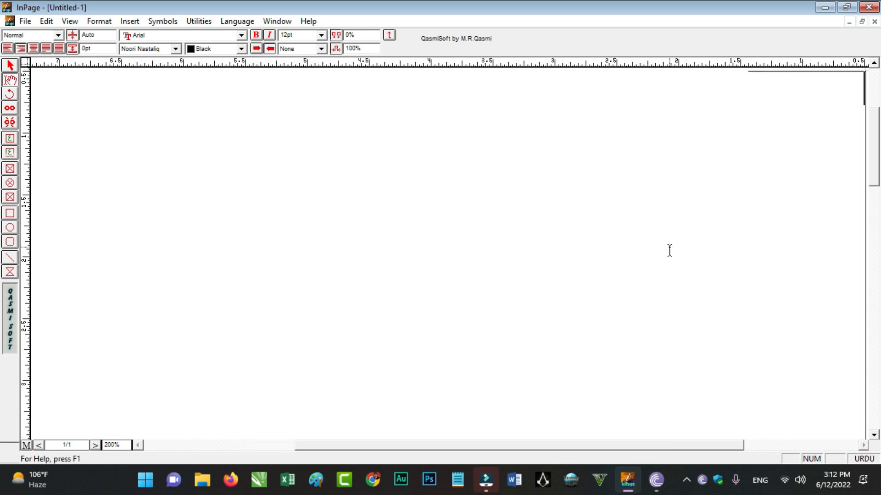
text(پاک)
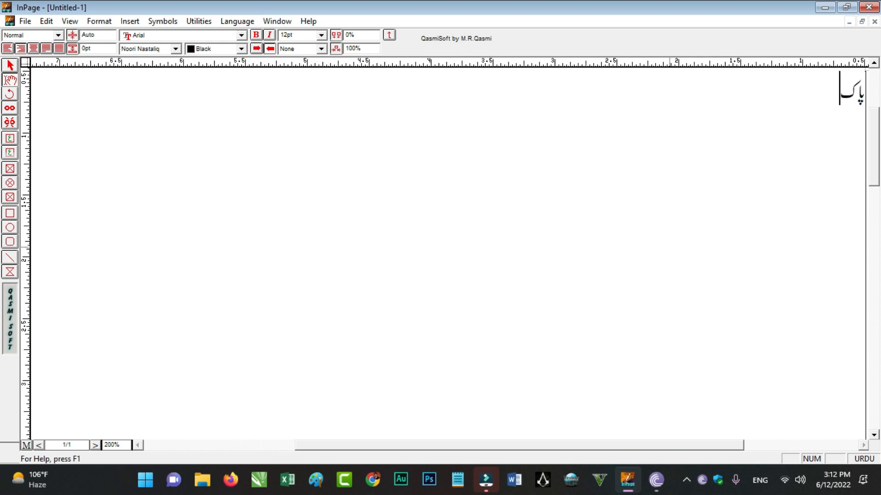
text(ستان)
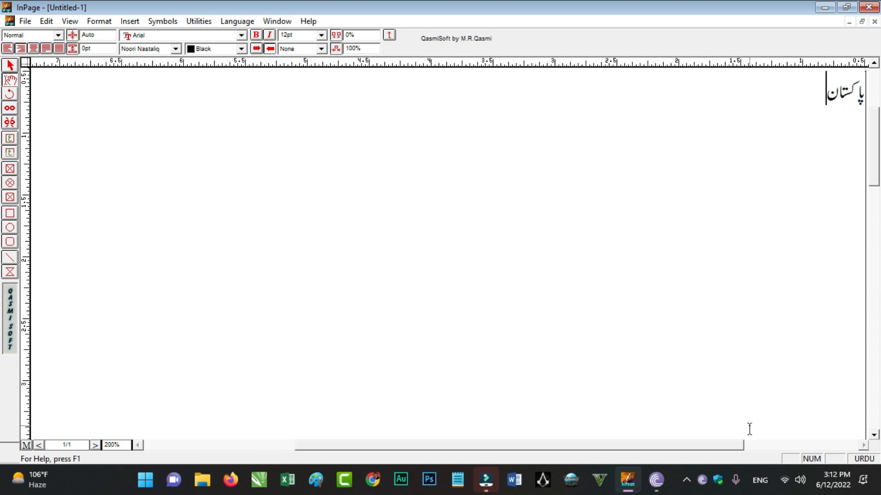
drag(725, 442, 833, 443)
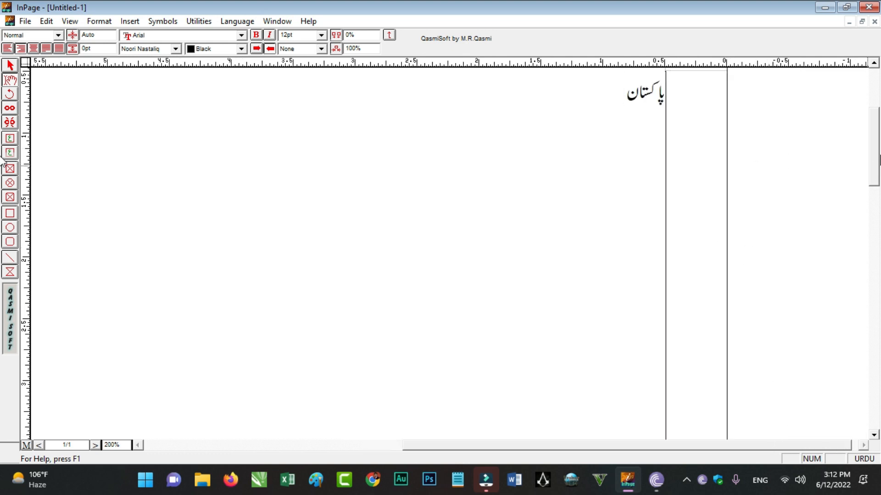
scroll(692, 216, up, 3)
Set the word "پاکستان" to 60pt and colour it red.
drag(606, 274, 700, 275)
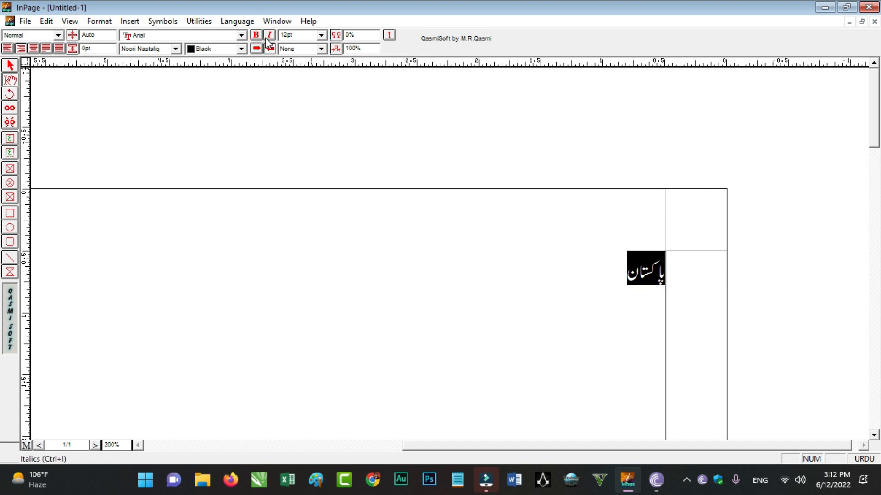
click(321, 36)
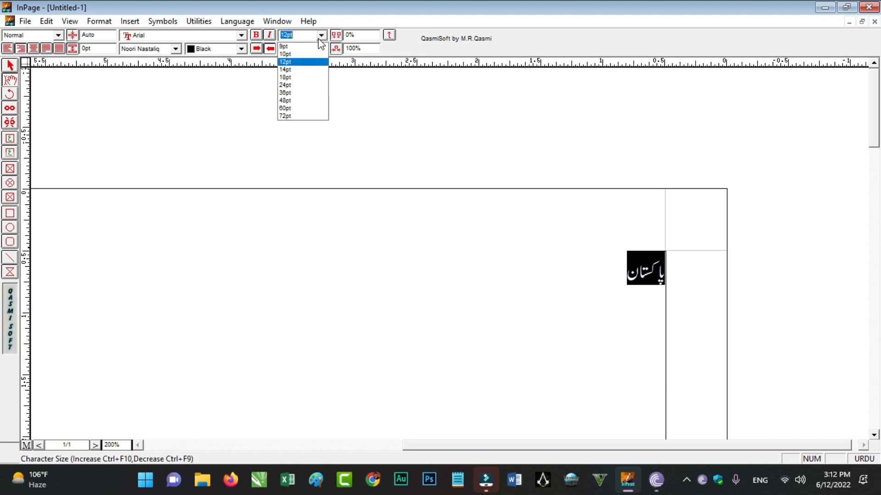
click(293, 108)
drag(688, 447, 750, 447)
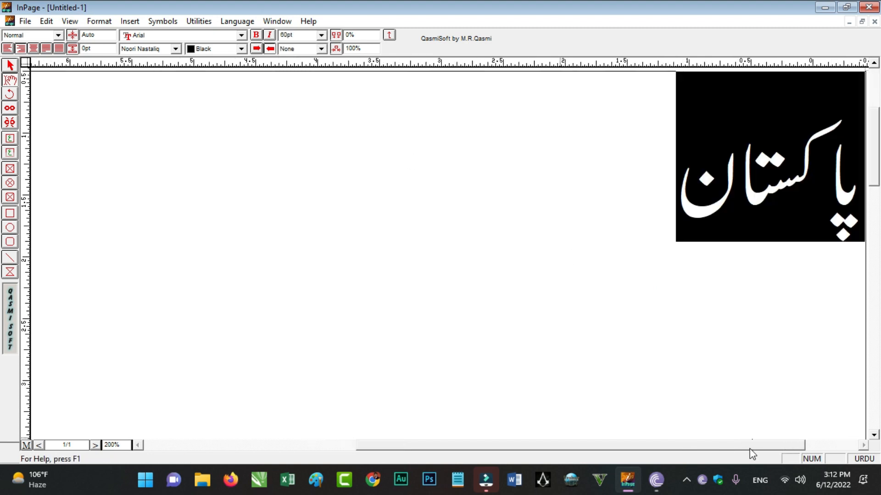
click(242, 49)
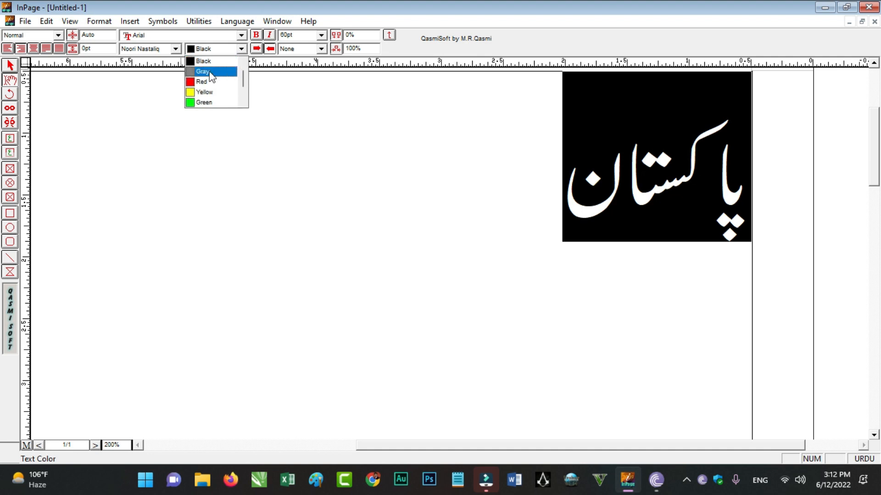
click(208, 78)
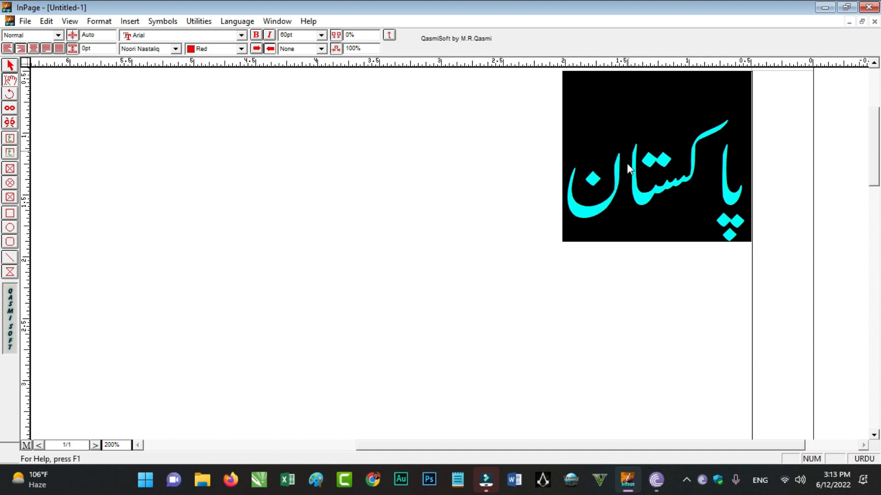
Try wider character spacing on the red Urdu word, starting with 5% and ending with 50%.
click(351, 36)
text(5)
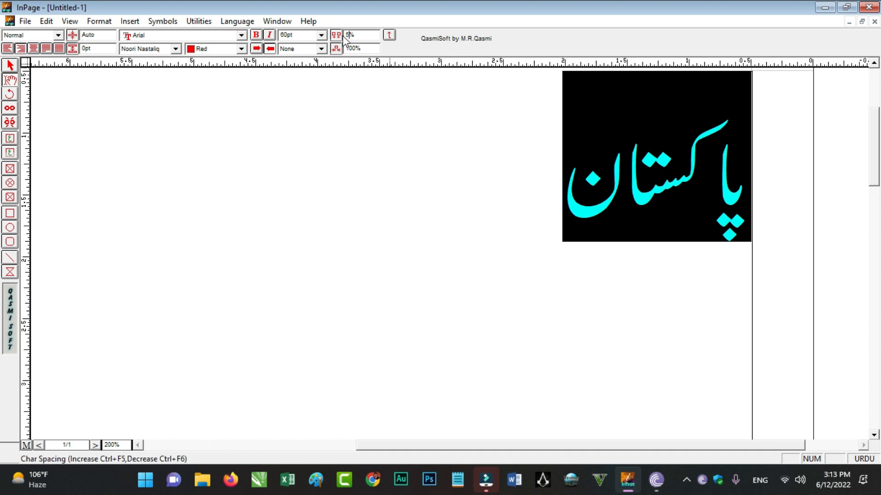
key(Return)
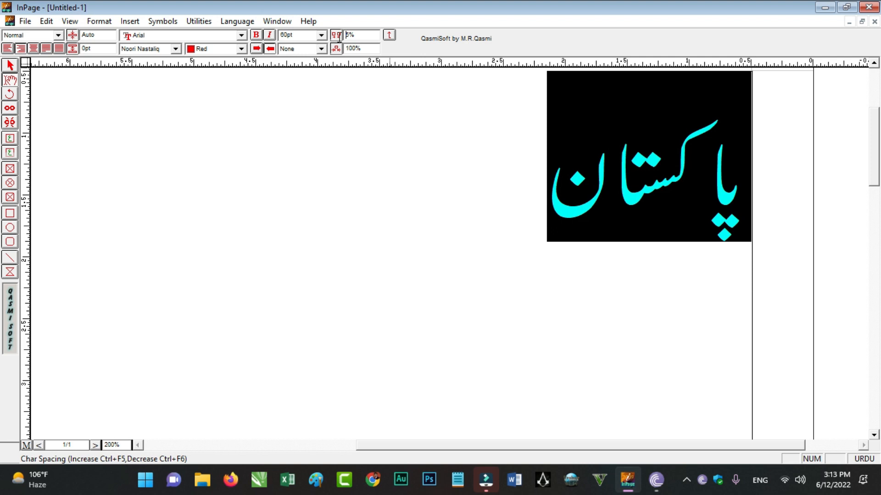
key(Return)
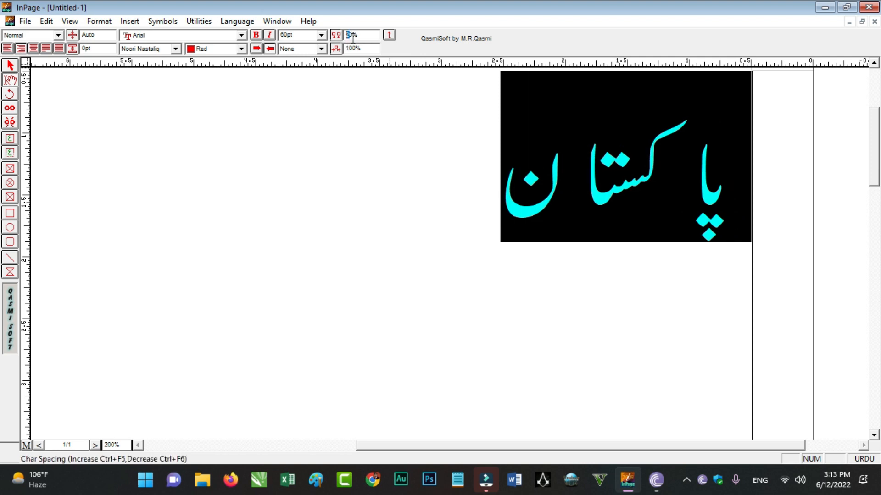
key(Return)
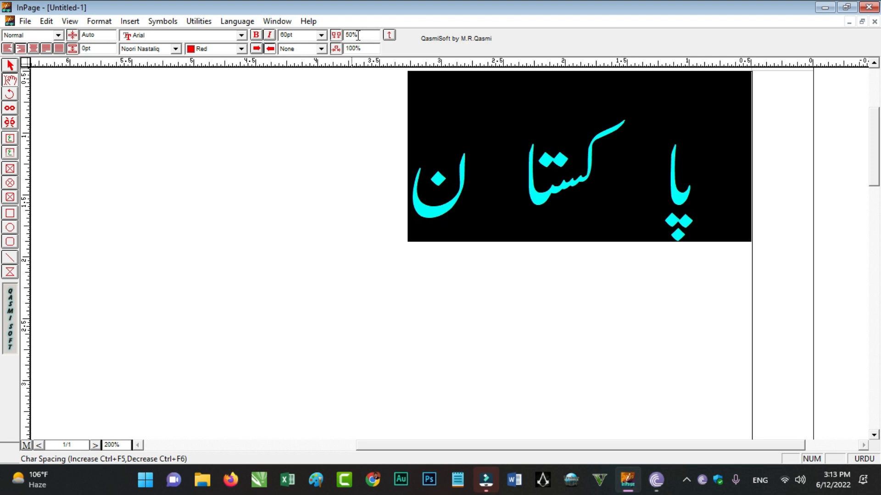
Increase the character spacing of the Urdu word in small increments to 73%.
key(ctrl+F5)
key(ctrl+F5)
key(ctrl+F5)
key(ctrl+F5)
key(ctrl+F5)
key(ctrl+F5)
key(ctrl+F5)
key(ctrl+F5)
key(ctrl+F5)
key(ctrl+F5)
key(ctrl+F5)
key(ctrl+F5)
key(ctrl+F5)
key(ctrl+F5)
key(ctrl+F5)
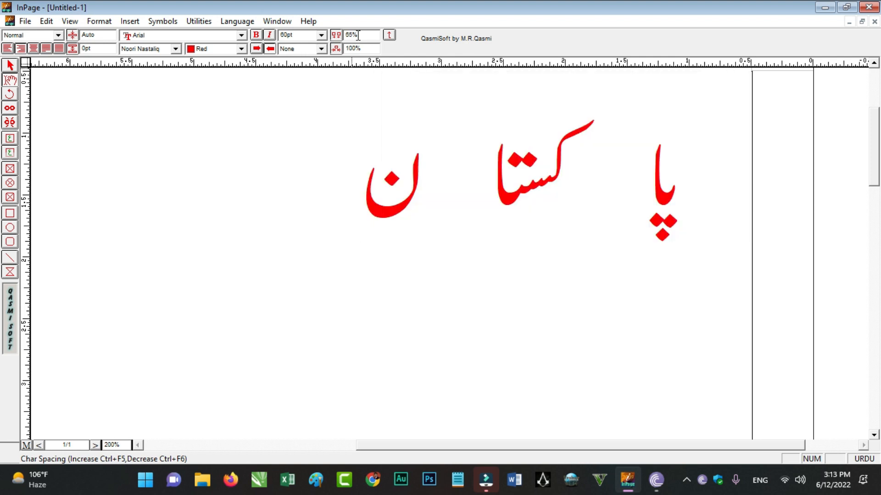
key(ctrl+F5)
key(ctrl+F5)
key(ctrl+F5)
key(ctrl+F5)
key(ctrl+F5)
key(ctrl+F5)
key(ctrl+F5)
key(ctrl+F5)
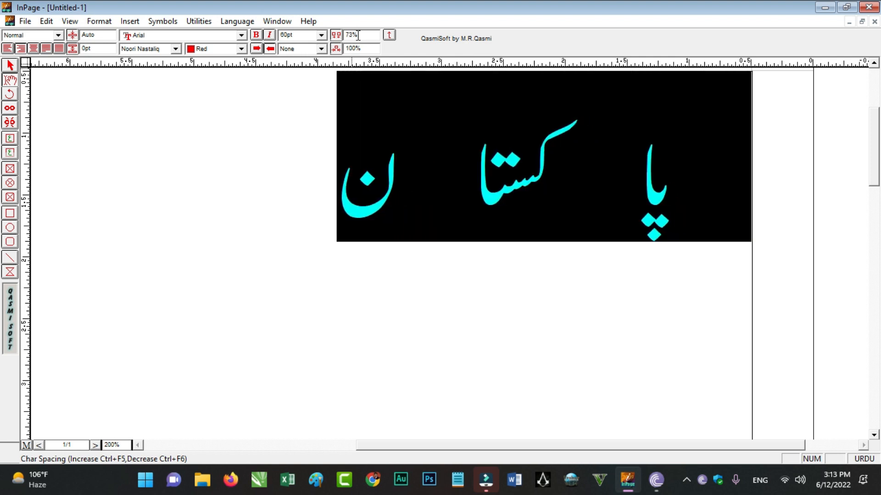
Lower and raise the Urdu word's character spacing in small increments, ending at 13%.
key(ctrl+F6)
key(ctrl+F6)
key(ctrl+F6)
key(ctrl+F6)
key(ctrl+F6)
key(ctrl+F6)
key(ctrl+F6)
key(ctrl+F6)
key(ctrl+F6)
key(ctrl+F6)
key(ctrl+F6)
key(ctrl+F6)
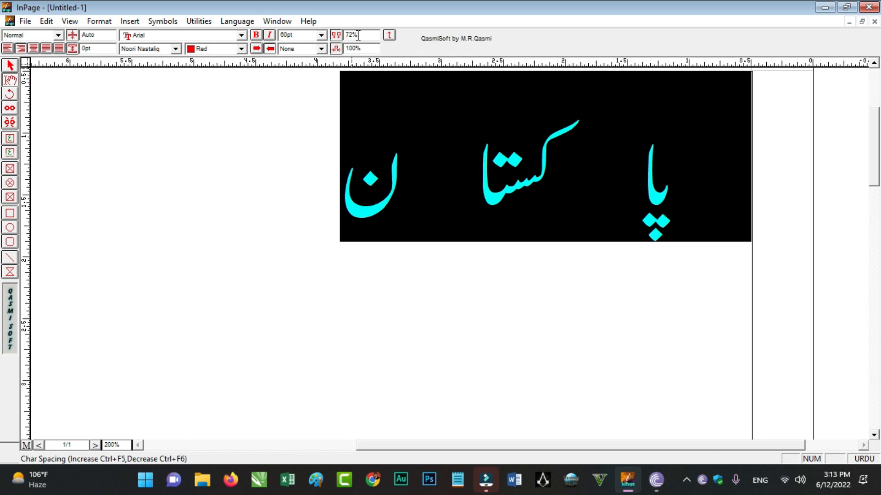
key(ctrl+F6)
key(ctrl+F6)
key(ctrl+F6)
key(ctrl+F6)
key(ctrl+F6)
key(ctrl+F6)
key(ctrl+F6)
key(ctrl+F6)
key(ctrl+F6)
key(ctrl+F6)
key(ctrl+F6)
key(ctrl+F6)
key(ctrl+F6)
key(ctrl+F6)
key(ctrl+F6)
key(ctrl+F6)
key(ctrl+F6)
key(ctrl+F6)
key(ctrl+F6)
key(ctrl+F6)
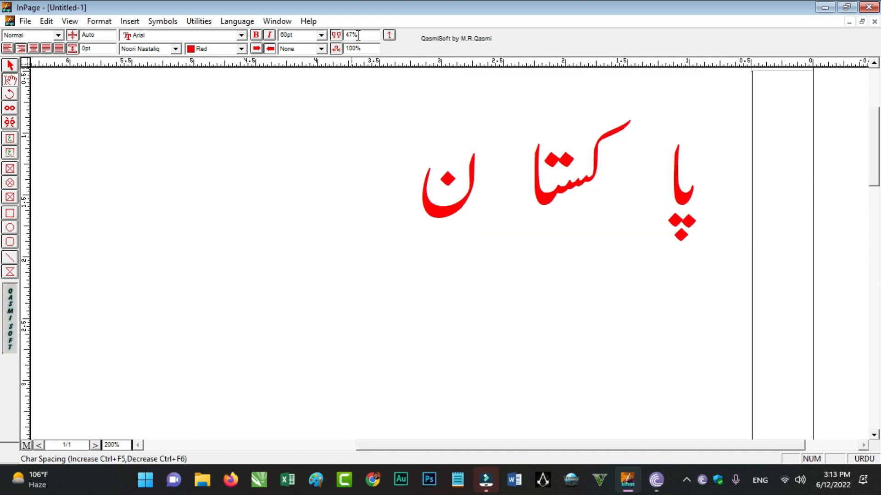
key(ctrl+F5)
key(ctrl+F5)
key(ctrl+F5)
key(ctrl+F5)
key(ctrl+F5)
key(ctrl+F5)
key(ctrl+F5)
key(ctrl+F5)
key(ctrl+F5)
key(ctrl+F5)
key(ctrl+F5)
key(ctrl+F5)
key(ctrl+F5)
key(ctrl+F5)
key(ctrl+F5)
key(ctrl+F5)
key(ctrl+F5)
key(ctrl+F5)
key(ctrl+F5)
key(ctrl+F5)
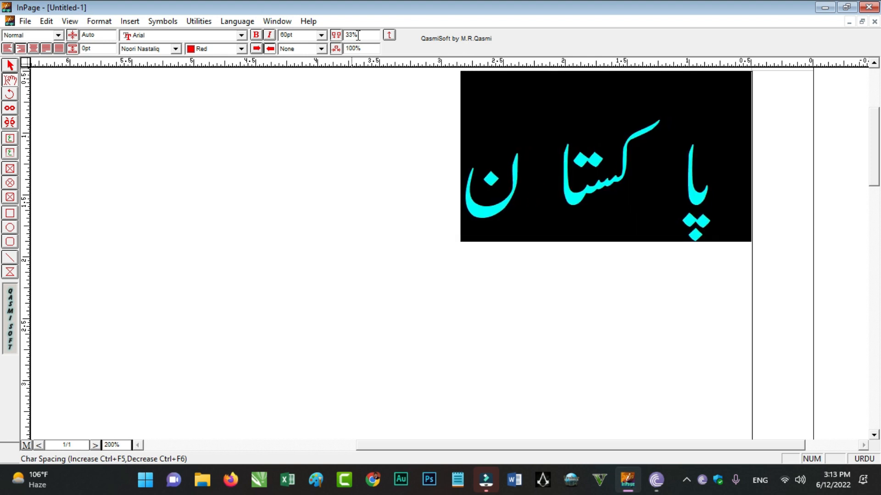
key(ctrl+F6)
key(ctrl+F6)
key(ctrl+F6)
key(ctrl+F6)
key(ctrl+F6)
key(ctrl+F6)
key(ctrl+F6)
key(ctrl+F6)
key(ctrl+F6)
key(ctrl+F6)
key(ctrl+F6)
key(ctrl+F6)
key(ctrl+F6)
key(ctrl+F6)
key(ctrl+F6)
key(ctrl+F6)
key(ctrl+F6)
key(ctrl+F6)
key(ctrl+F6)
key(ctrl+F6)
key(ctrl+F6)
key(ctrl+F6)
key(ctrl+F6)
key(ctrl+F6)
key(ctrl+F6)
key(ctrl+F6)
key(ctrl+F6)
key(ctrl+F6)
key(ctrl+F6)
key(ctrl+F6)
key(ctrl+F6)
key(ctrl+F6)
key(ctrl+F6)
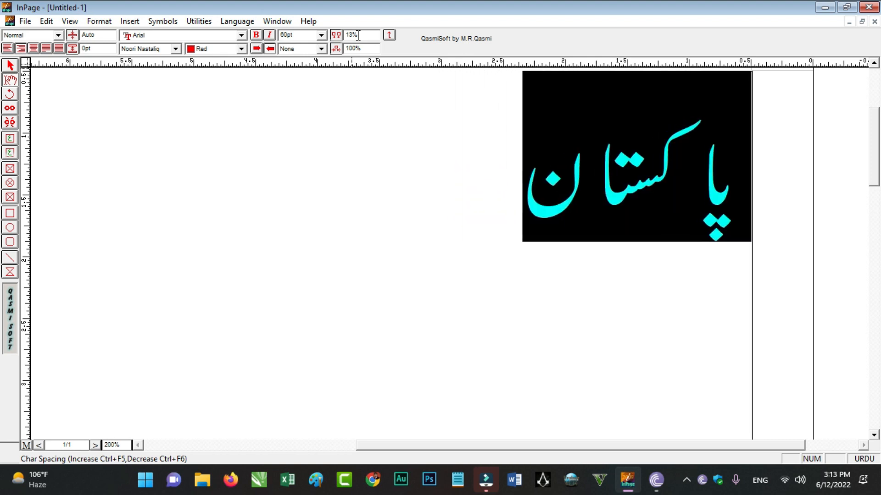
Enter 50% character spacing for the Urdu word and reset it to 0%.
drag(358, 35, 338, 37)
key(BackSpace)
text(50)
key(Return)
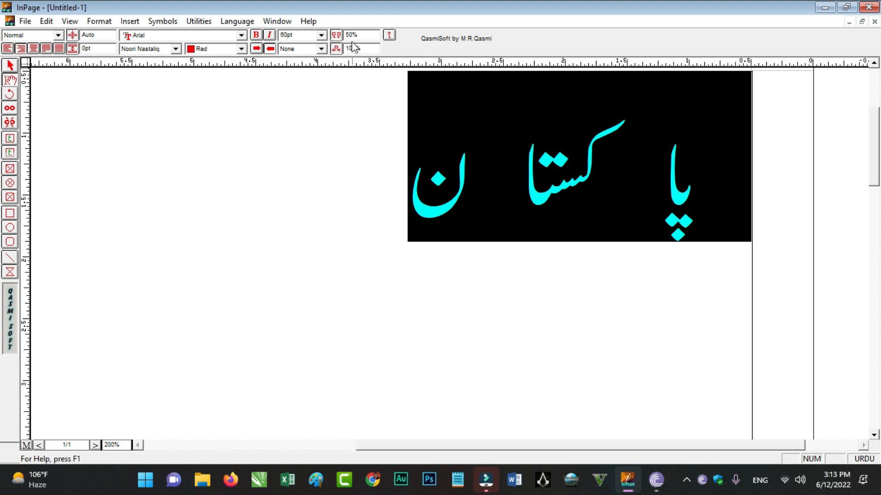
drag(357, 35, 343, 37)
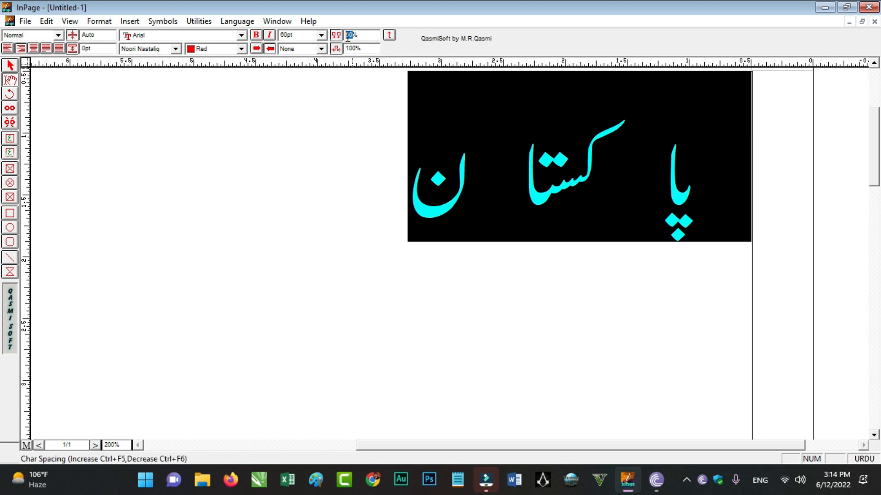
text(0)
key(Return)
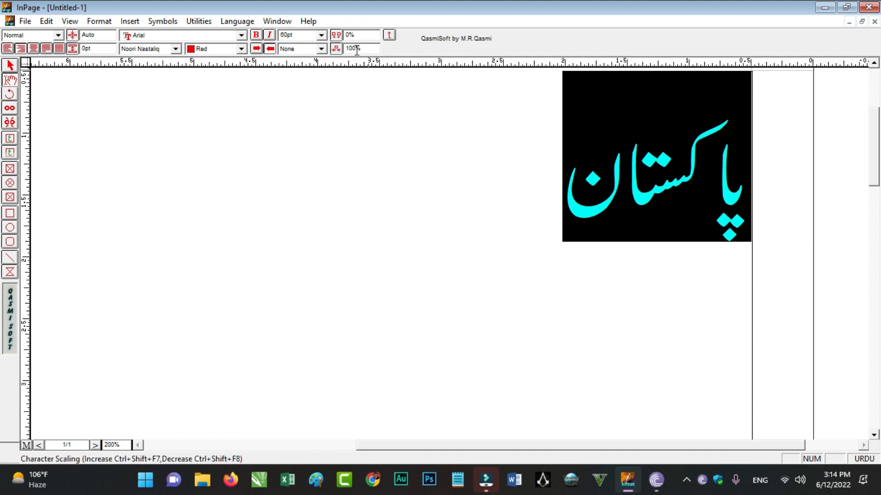
Scale the characters of the Urdu word to 50% and restore the scaling to 100%.
drag(357, 49, 345, 50)
text(50)
key(Return)
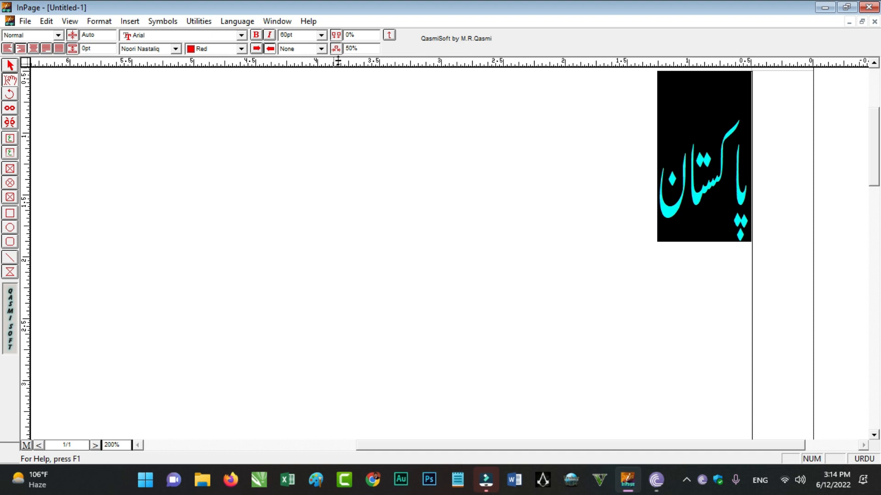
text(100)
key(Return)
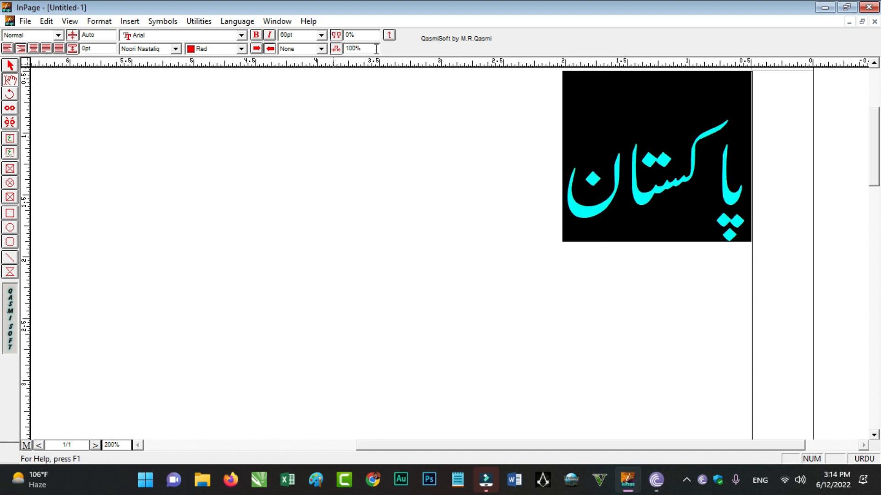
Stretch the Urdu word with 200% character scaling and return it to 100%.
drag(347, 48, 352, 48)
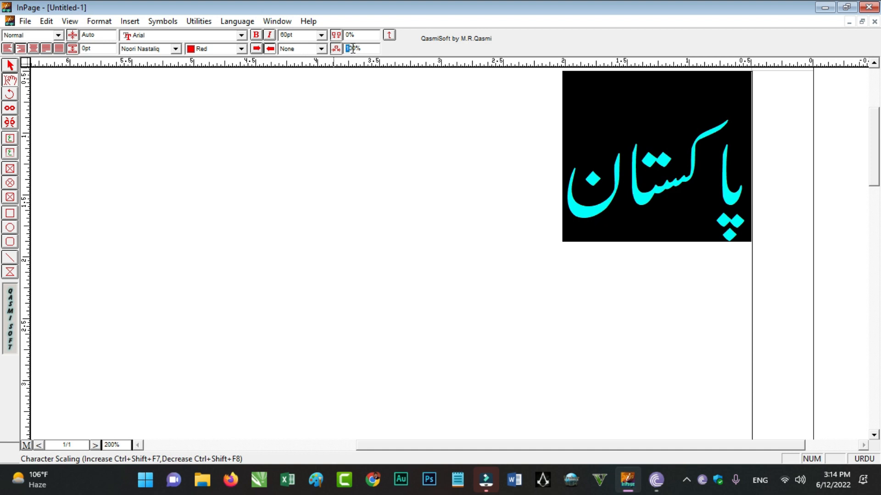
text(2)
key(Return)
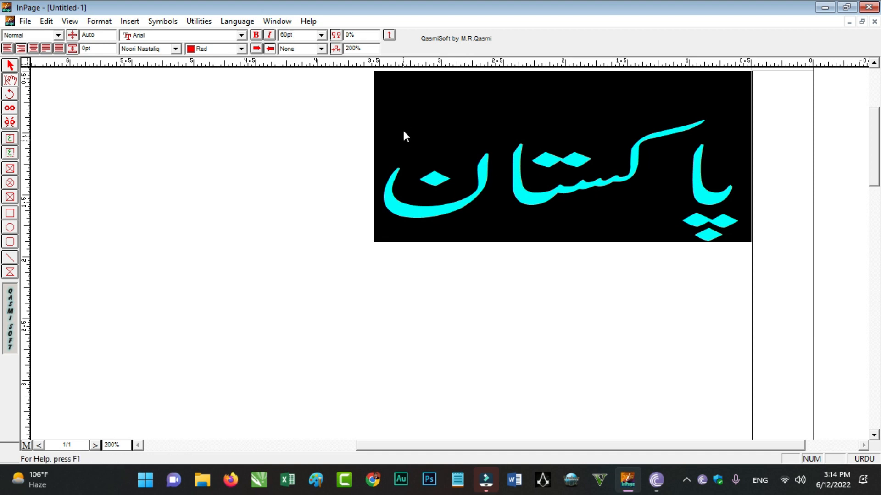
drag(347, 49, 350, 51)
text(1)
key(Return)
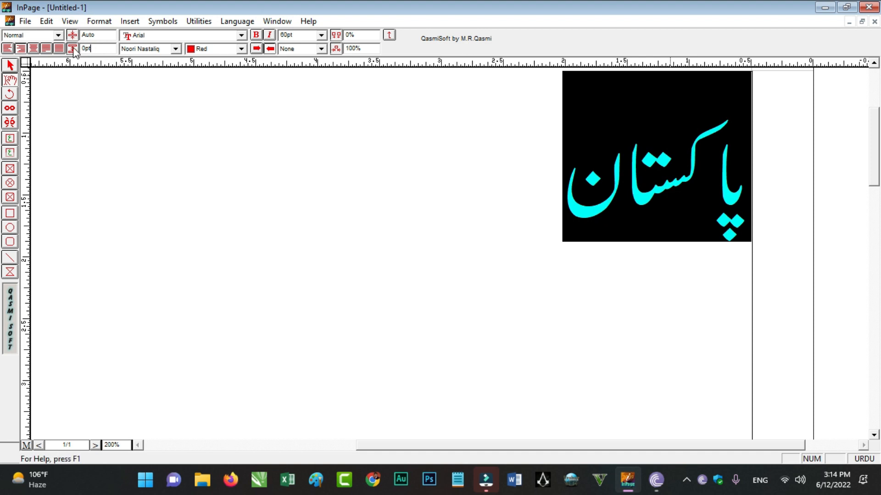
Reduce the font size of the selected Urdu word to 18pt.
click(97, 50)
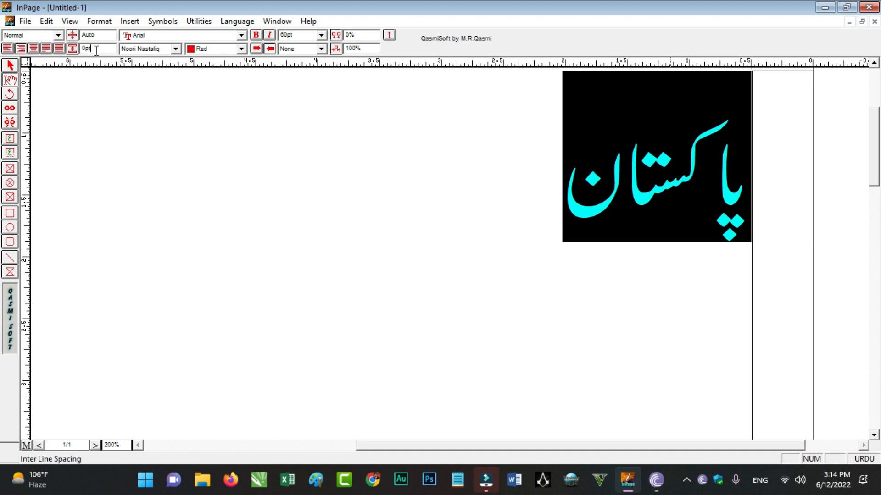
click(321, 35)
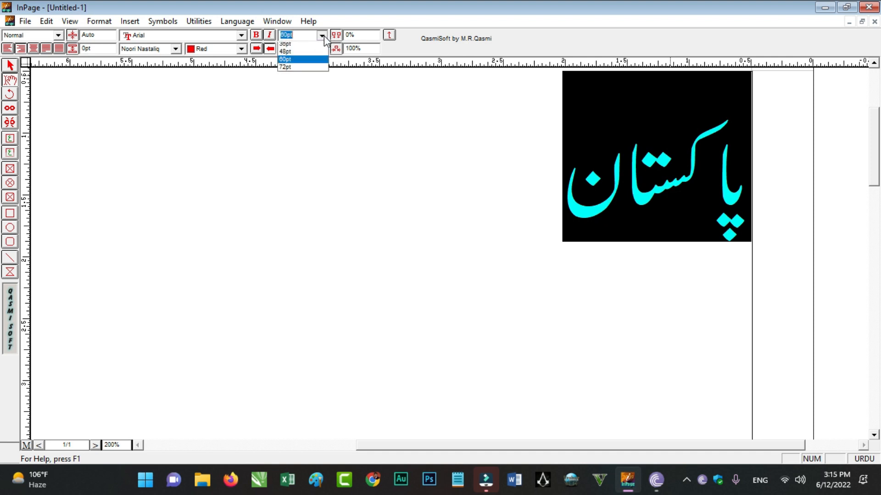
click(304, 78)
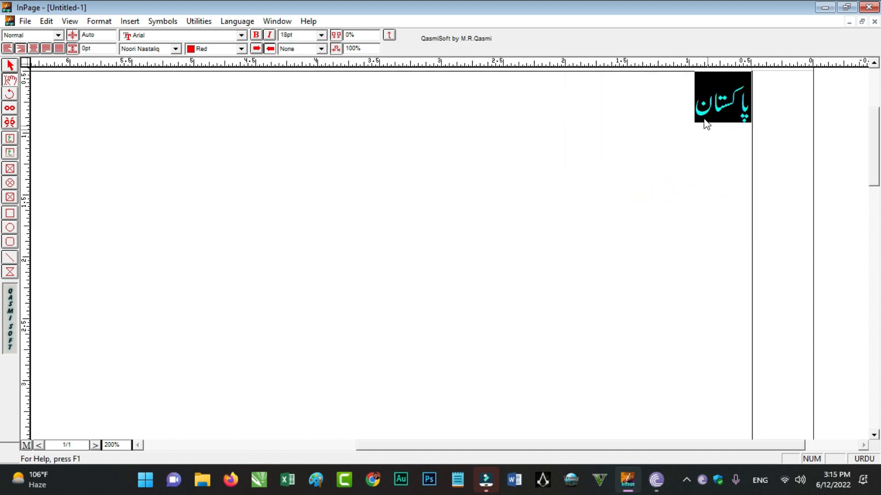
Copy the red word "پاکستان" and paste it repeatedly along the same line.
drag(671, 110, 763, 117)
key(ctrl+c)
key(ctrl+v)
key(ctrl+v)
key(ctrl+v)
key(ctrl+v)
key(ctrl+v)
key(ctrl+v)
key(ctrl+v)
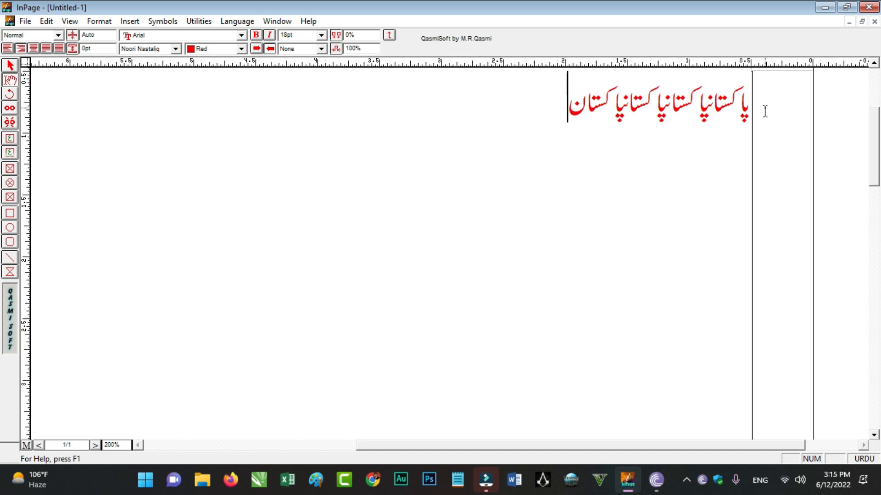
Keep pasting the red word "پاکستان" until it fills the first line and continues onto the second.
key(ctrl+v)
key(ctrl+v)
key(ctrl+v)
key(ctrl+v)
key(ctrl+v)
key(ctrl+v)
key(ctrl+v)
key(ctrl+v)
key(ctrl+v)
key(ctrl+v)
key(ctrl+v)
key(ctrl+v)
key(ctrl+v)
key(ctrl+v)
key(ctrl+v)
key(ctrl+v)
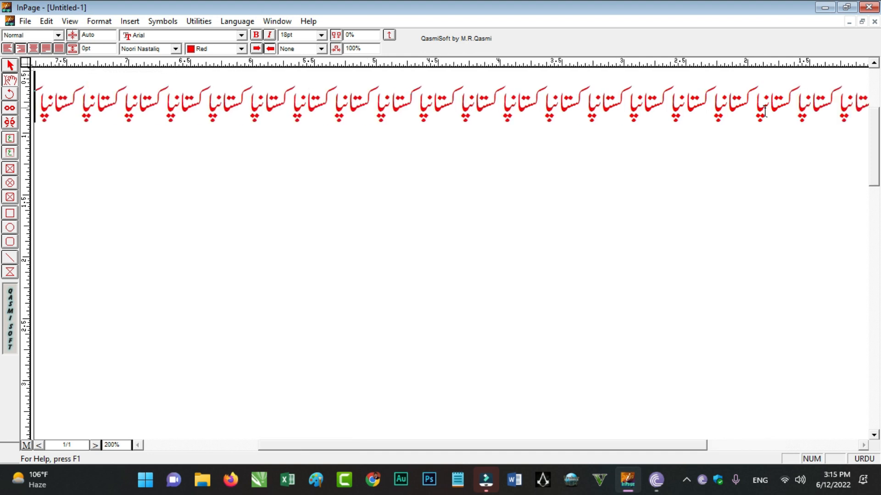
key(ctrl+v)
key(ctrl+v)
key(ctrl+v)
key(ctrl+v)
key(ctrl+v)
key(ctrl+v)
key(ctrl+v)
key(ctrl+v)
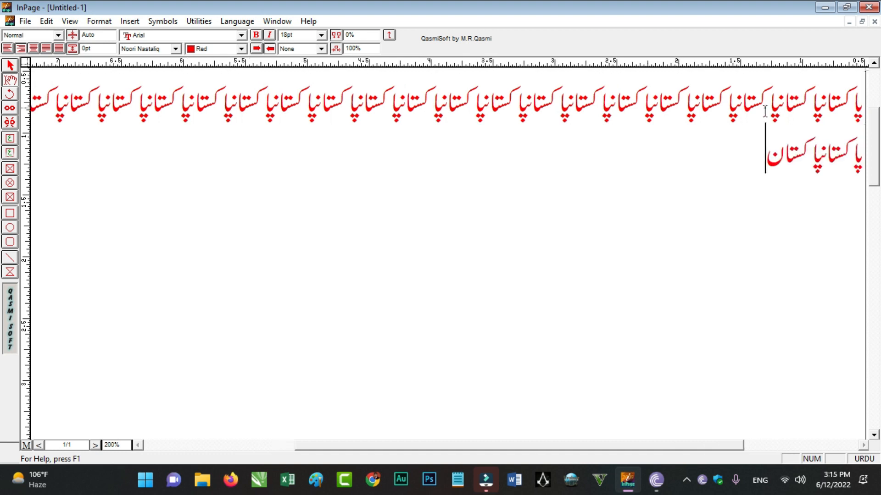
key(ctrl+v)
Add two new paragraphs filled with repeated pasted copies of "پاکستان" below the existing text.
key(Return)
key(ctrl+v)
key(ctrl+v)
key(ctrl+v)
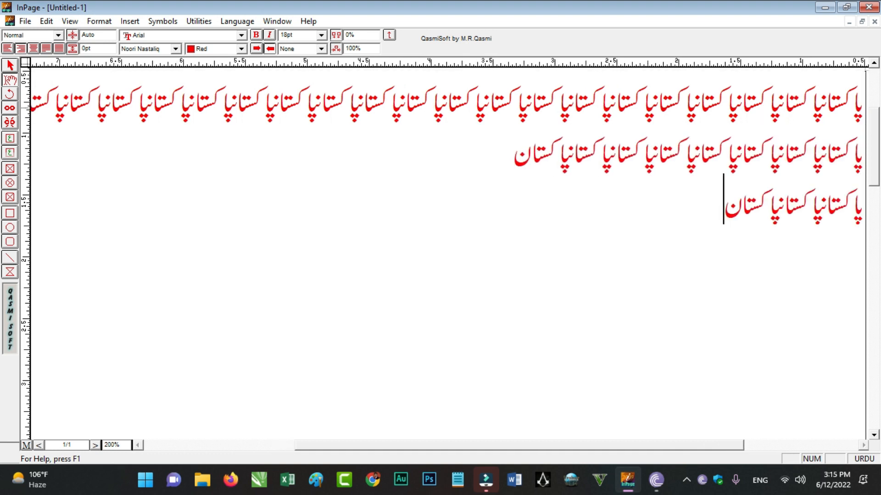
key(ctrl+v)
key(ctrl+v)
key(ctrl+v)
key(Return)
key(ctrl+v)
key(ctrl+v)
key(ctrl+v)
key(ctrl+v)
key(ctrl+v)
key(ctrl+v)
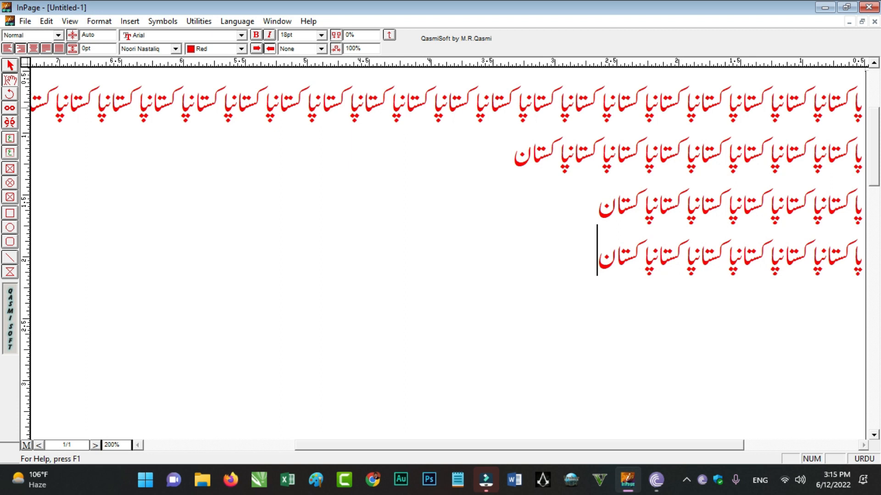
Set the inter-line spacing of all the repeated "پاکستان" lines to 20pt and deselect the text.
drag(577, 274, 806, 180)
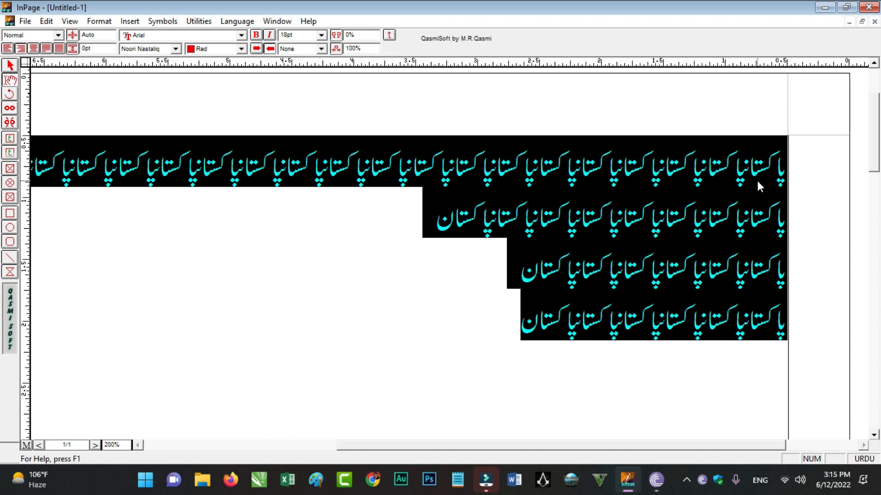
scroll(264, 100, up, 3)
scroll(177, 306, up, 1)
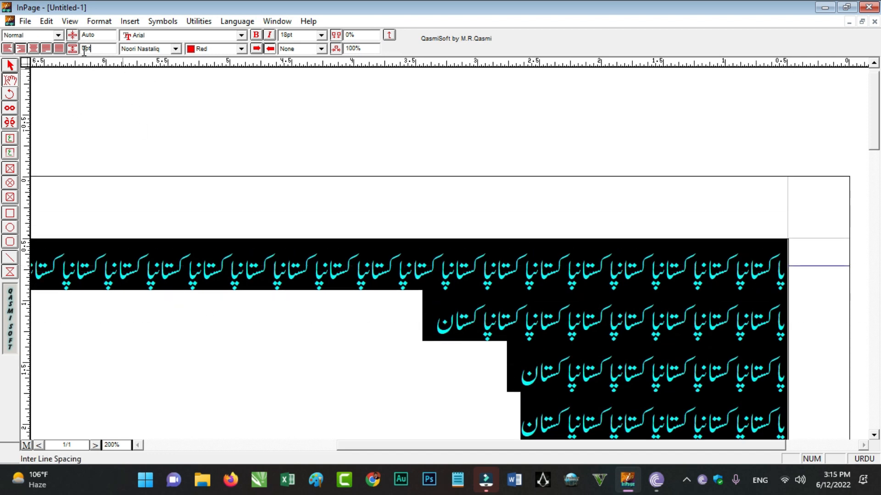
drag(82, 48, 86, 50)
text(20)
key(Return)
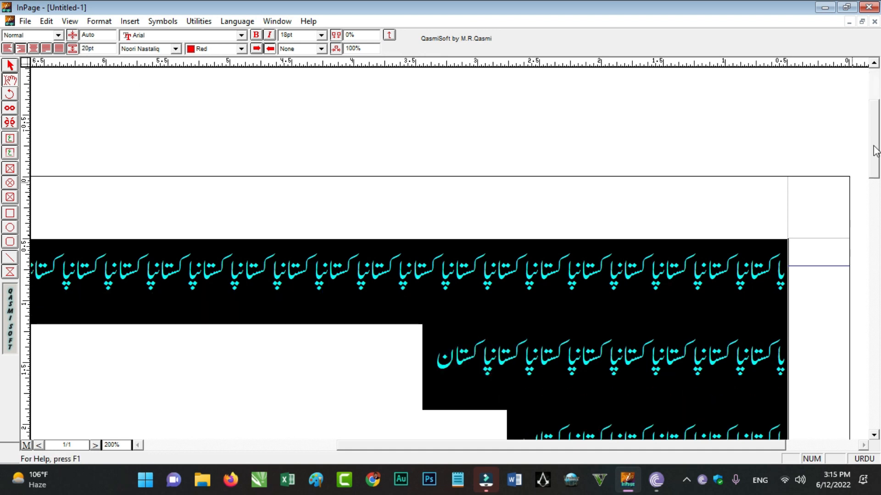
scroll(873, 156, down, 8)
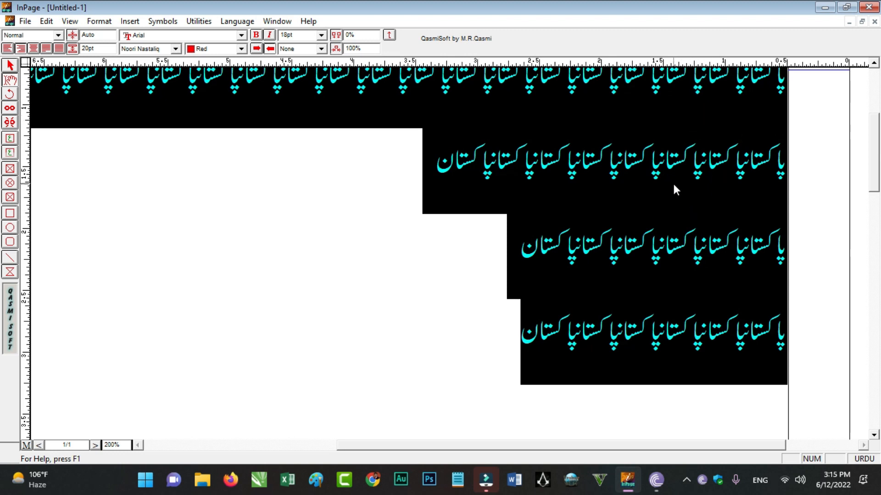
click(654, 289)
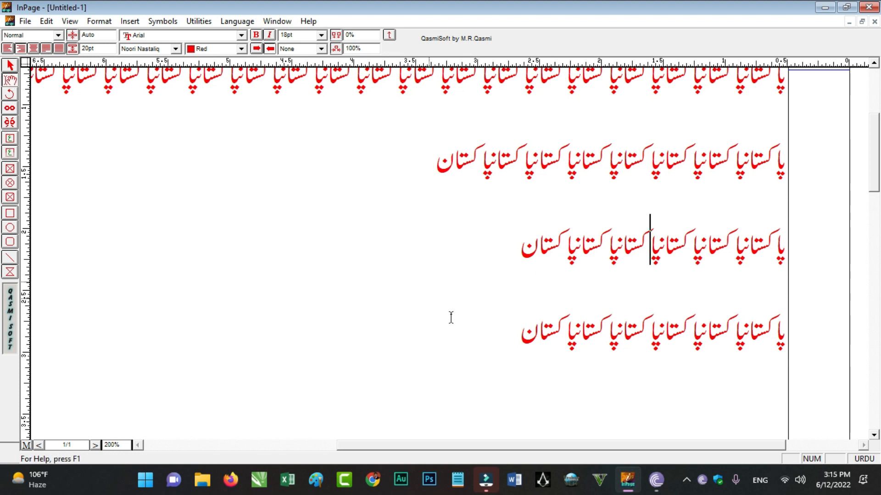
Clear the inter-line spacing value for all the "پاکستان" lines, and set the spacing to 15pt.
drag(480, 358, 801, 69)
drag(780, 161, 789, 150)
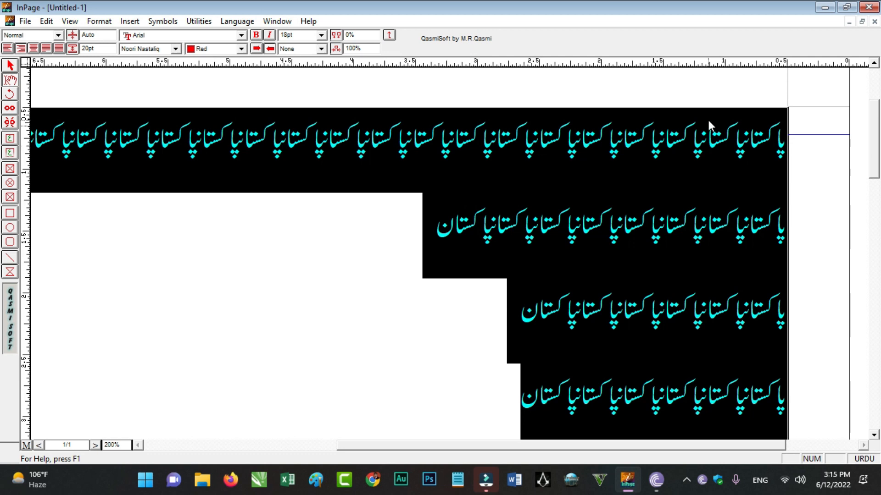
drag(86, 51, 82, 50)
key(Delete)
key(Return)
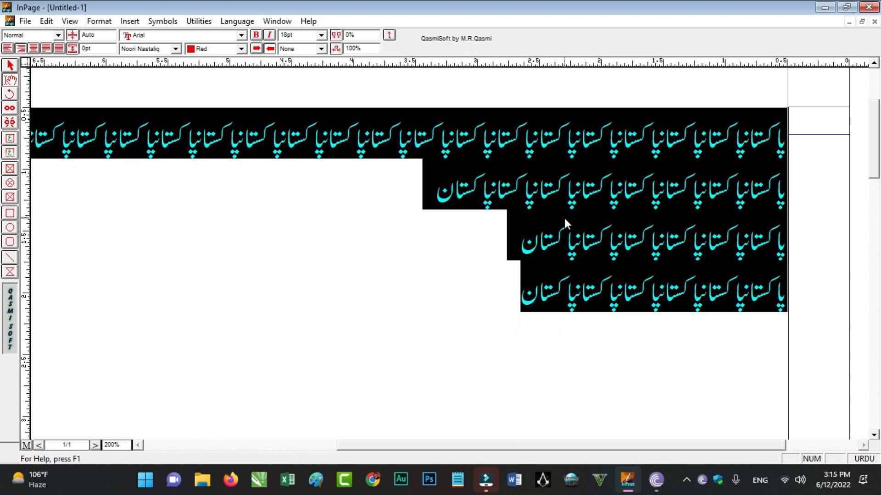
drag(82, 50, 87, 53)
text(15)
key(Return)
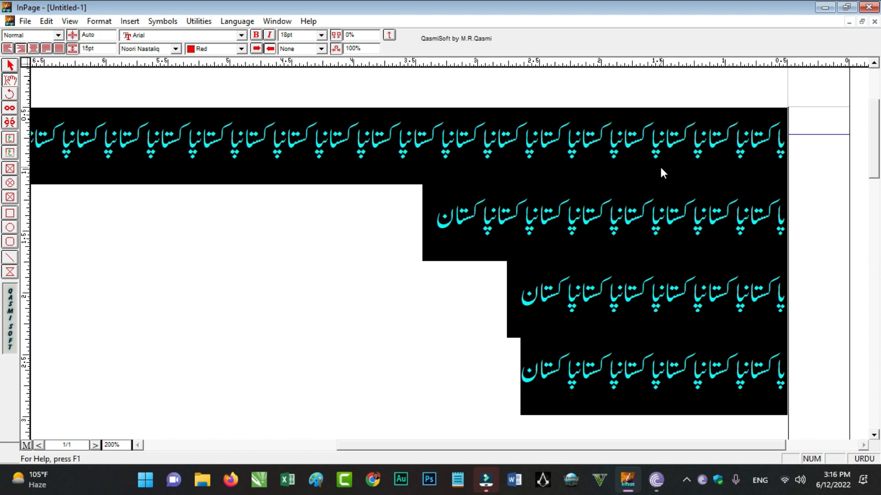
Delete the selected lines and write the single word "پاکستان" in their place.
key(Delete)
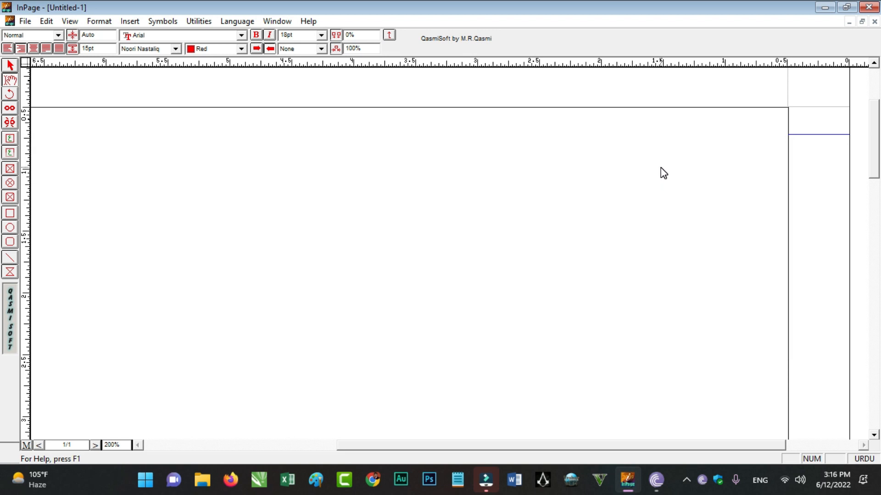
text(پاکستیا)
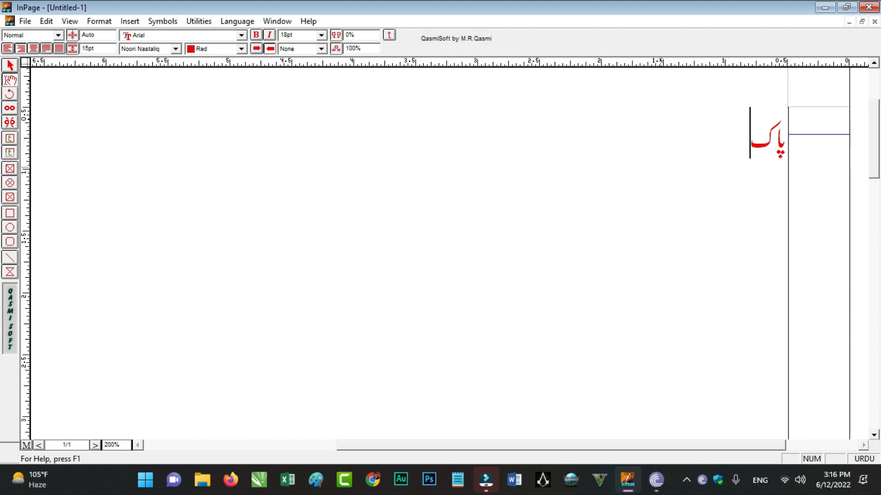
key(BackSpace)
key(BackSpace)
key(BackSpace)
text(تا)
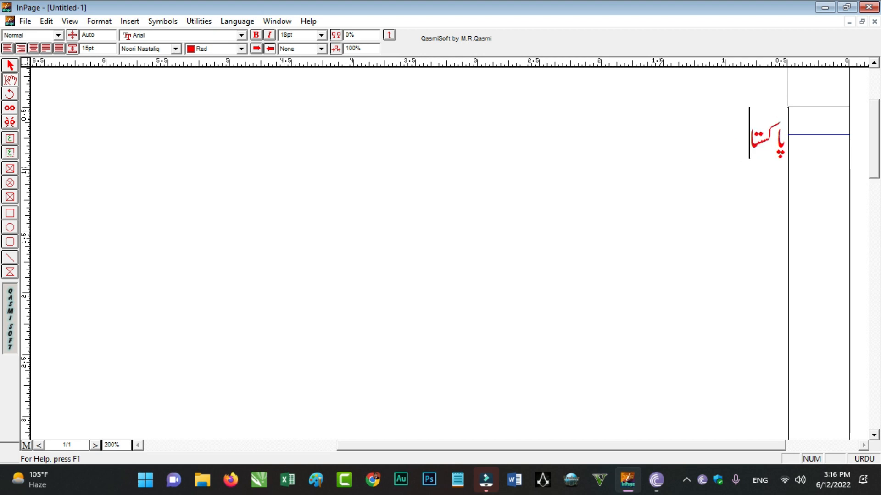
text(ن)
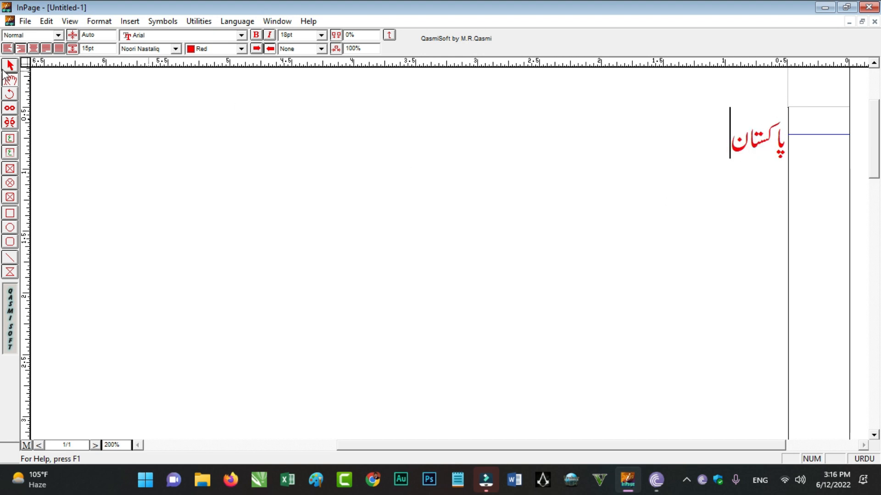
Cycle the selected word "پاکستان" through right, centre and left alignment, finishing centred.
drag(729, 149, 799, 152)
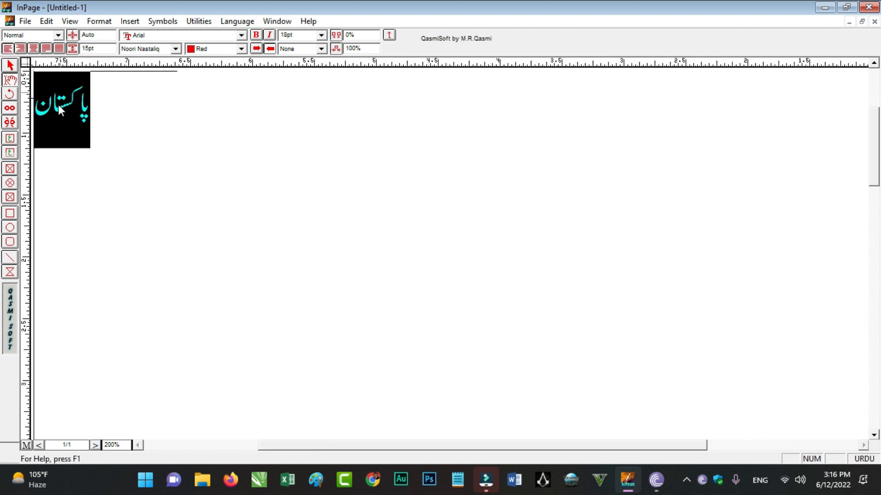
click(21, 49)
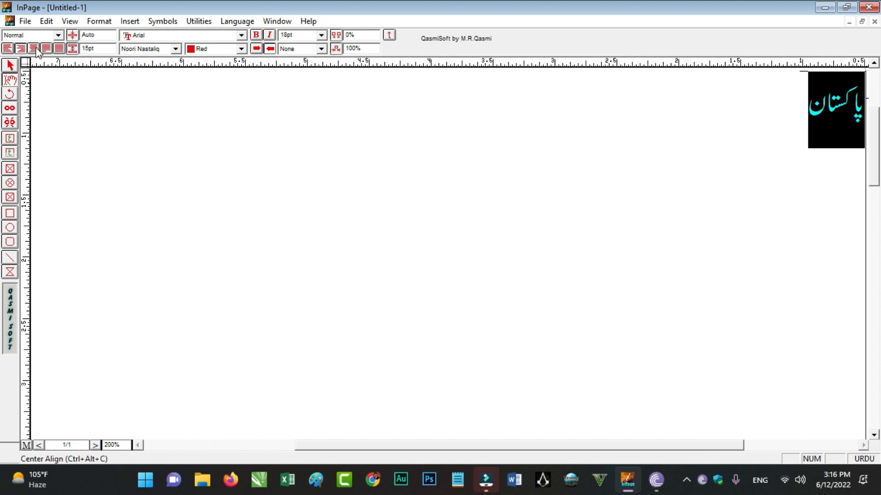
click(34, 49)
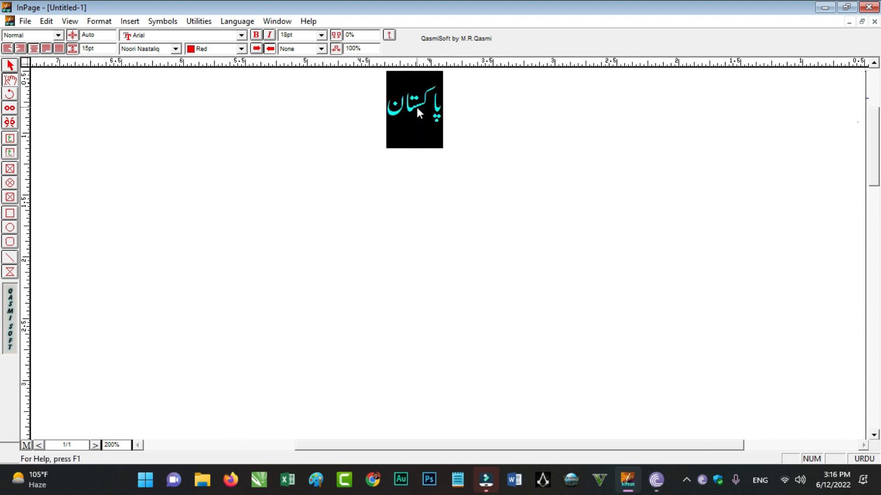
click(13, 51)
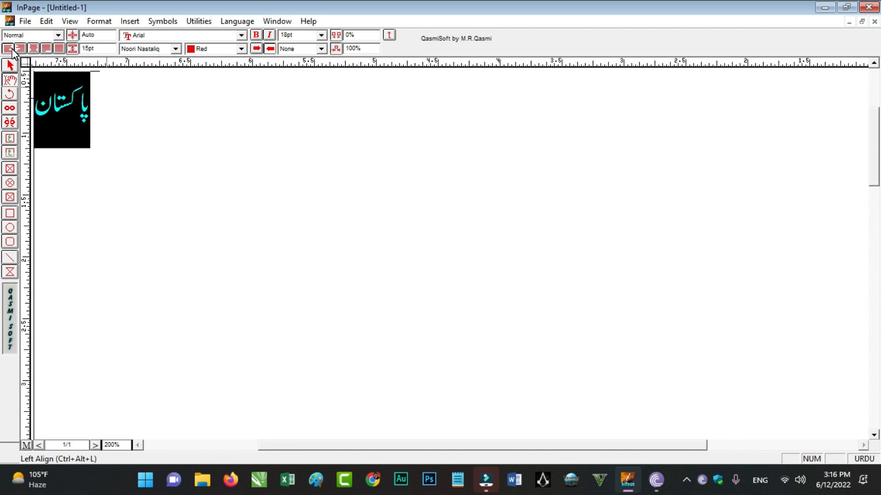
click(22, 49)
click(34, 49)
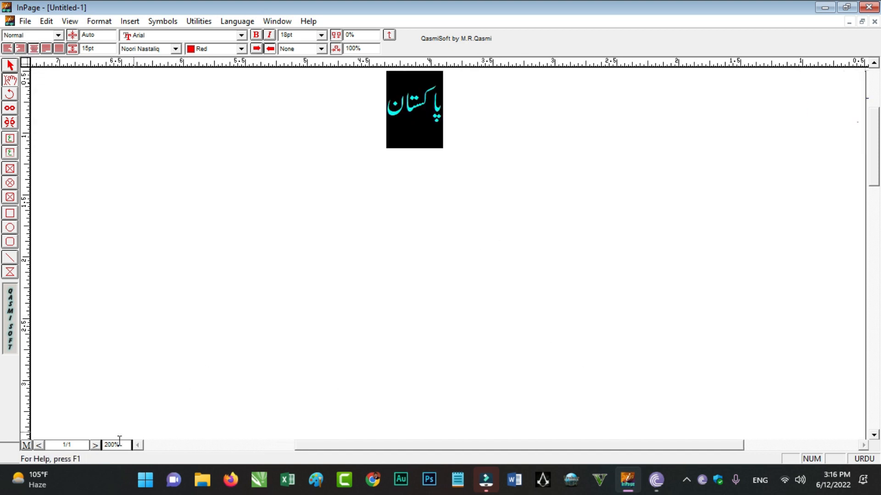
Set the page zoom to 100% and realign the word "پاکستان" right, left and right again, ending centred.
drag(108, 445, 106, 447)
key(Return)
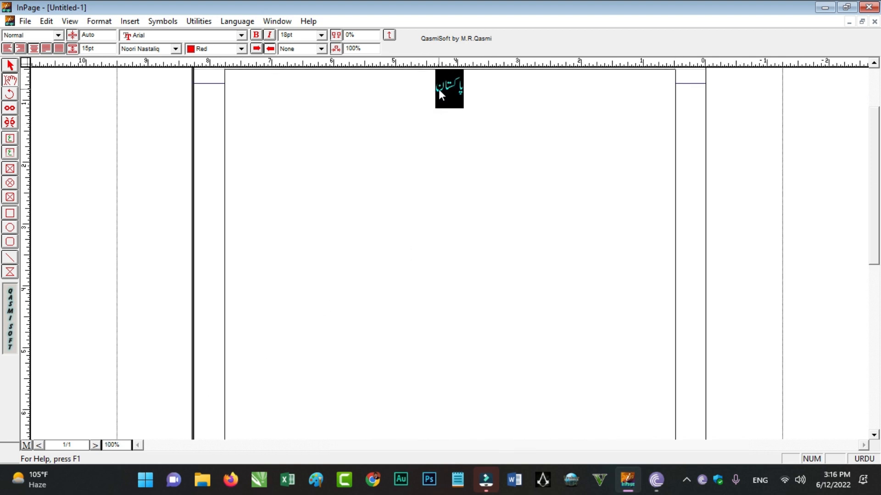
drag(425, 89, 488, 92)
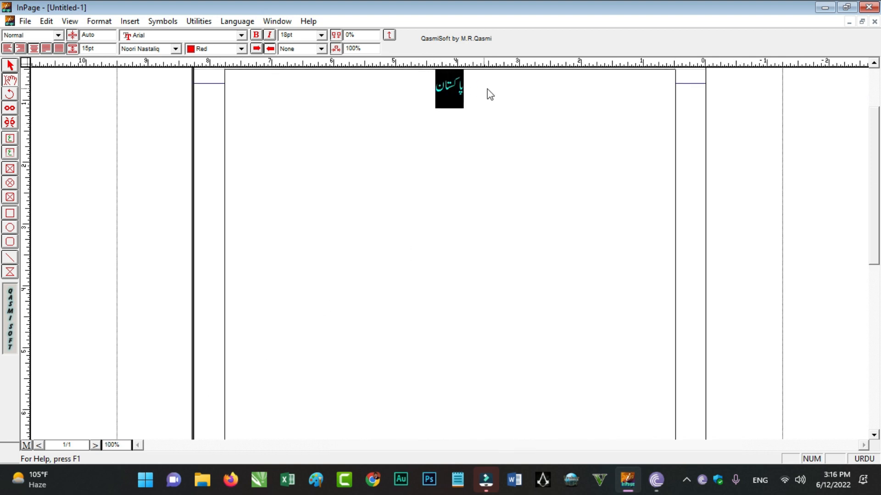
click(21, 50)
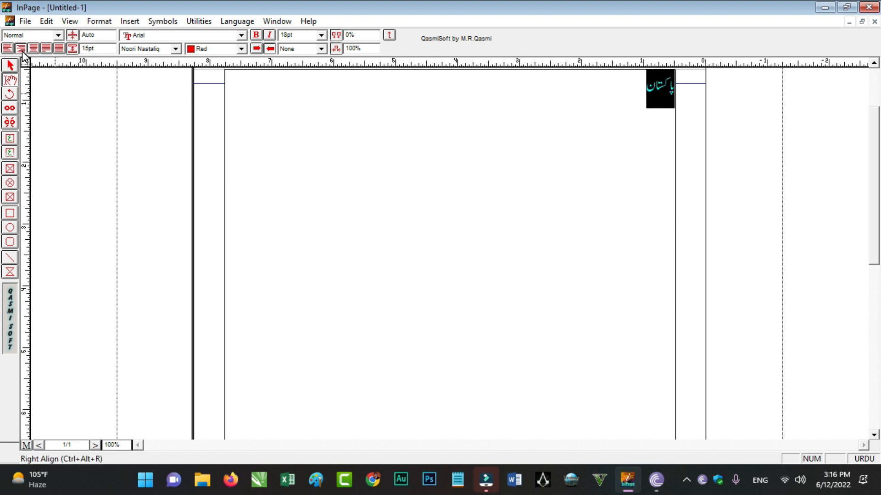
click(8, 49)
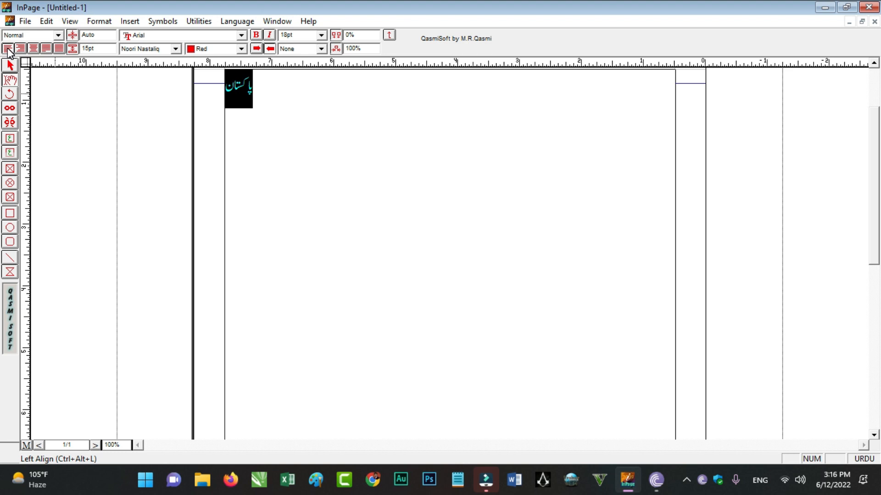
click(21, 49)
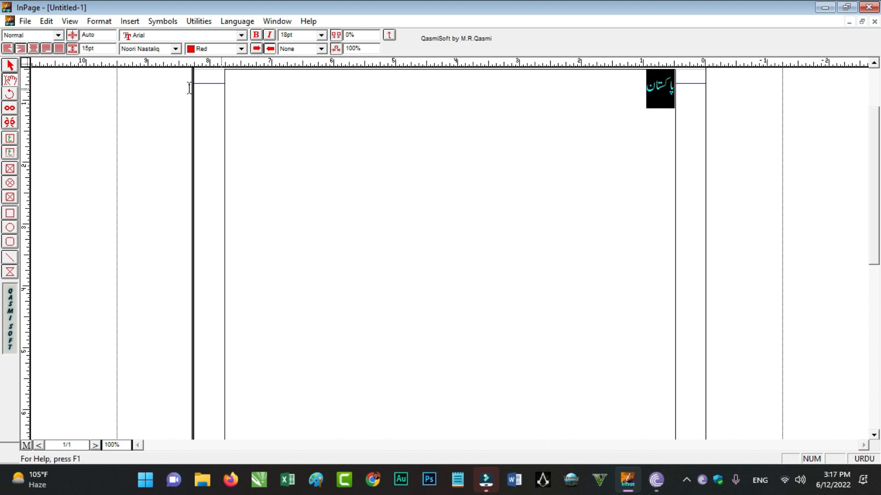
click(33, 48)
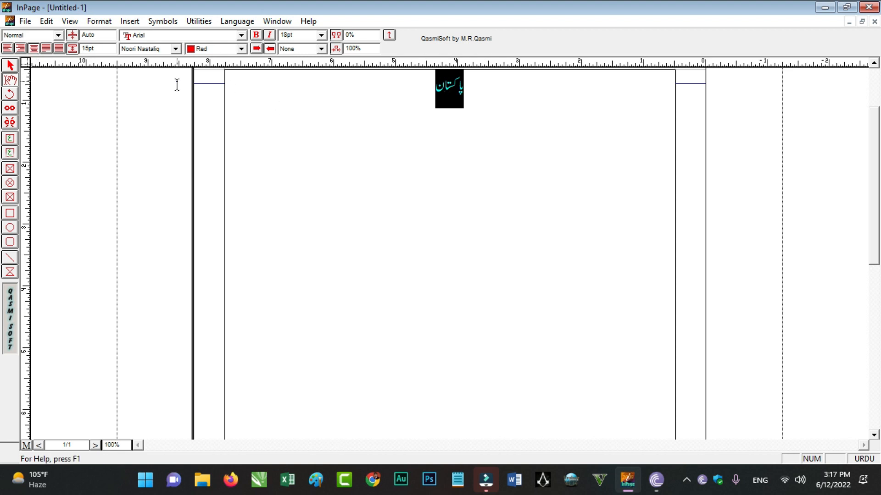
Use the alignment shortcuts to set the selected word right-aligned, left-aligned and centred again.
key(ctrl+shift+r)
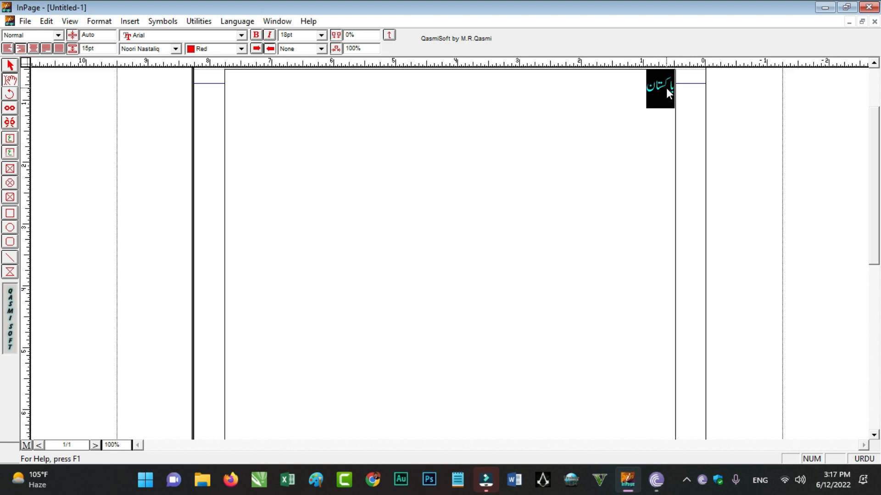
key(ctrl+shift+l)
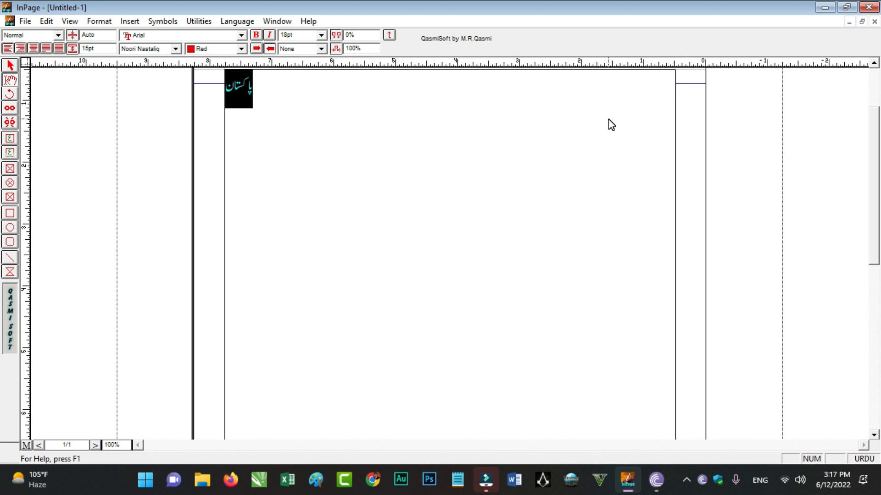
key(ctrl+shift+c)
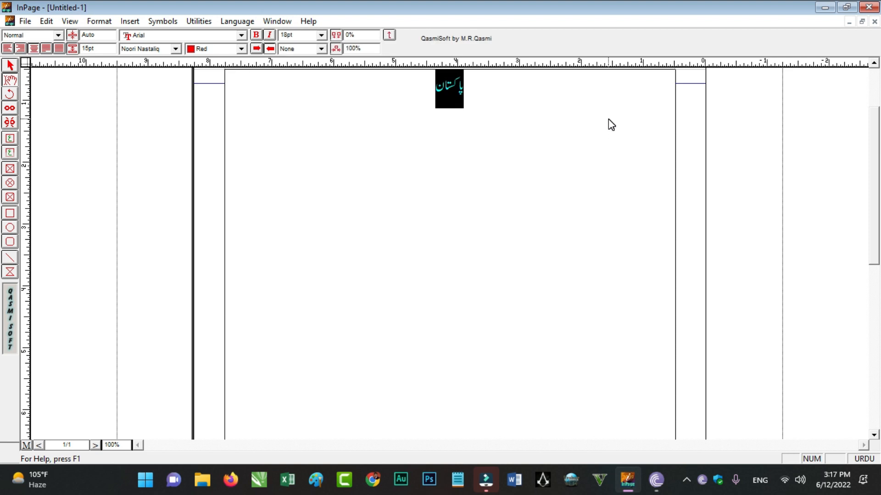
Right-align the empty text line and paste the multi-line paragraph of repeated "پاکستان" text into it.
click(58, 49)
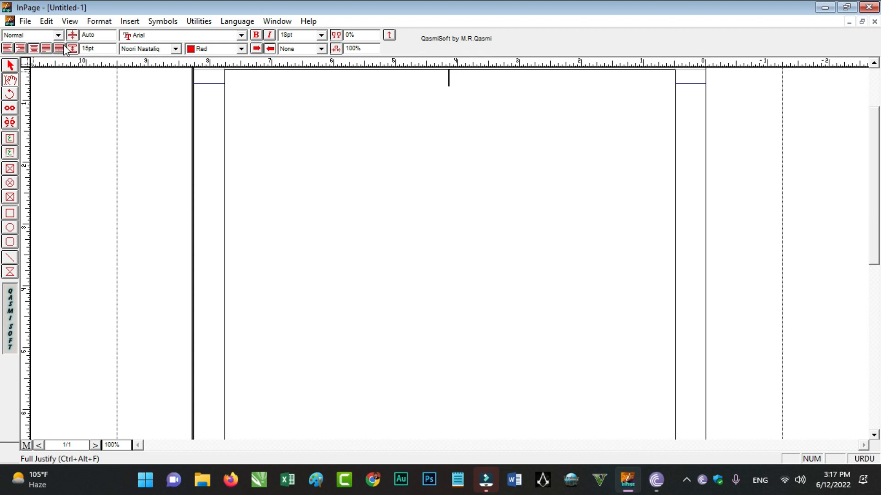
click(20, 49)
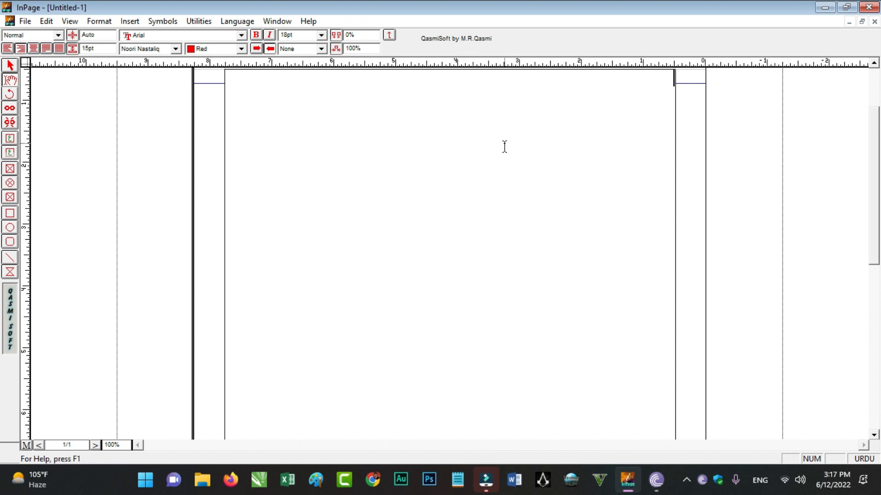
key(ctrl+v)
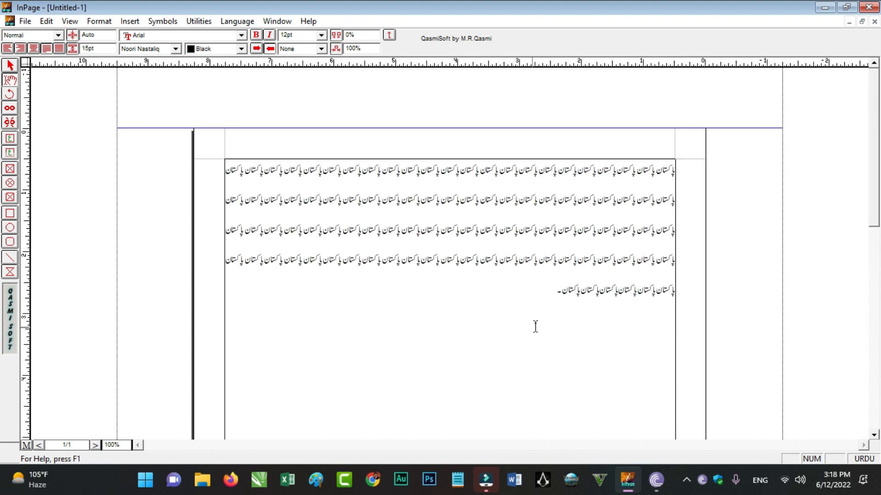
Centre-align the whole pasted paragraph of repeated "پاکستان" text.
drag(554, 289, 697, 183)
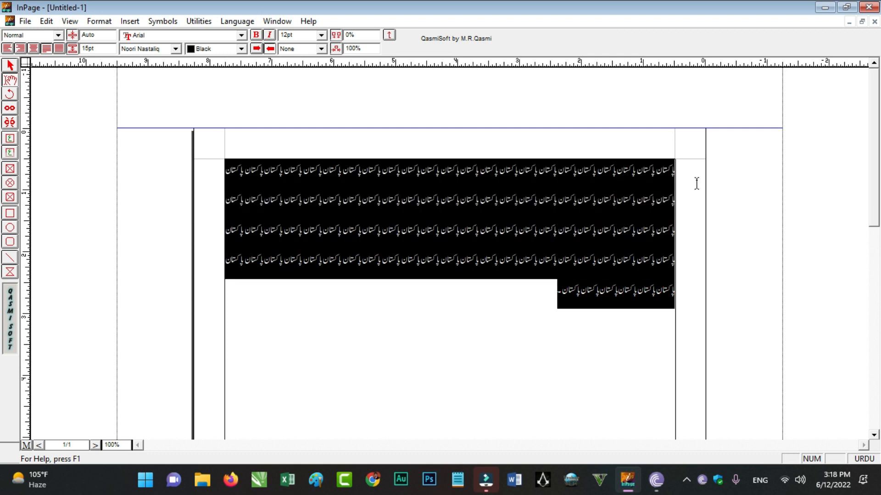
click(35, 50)
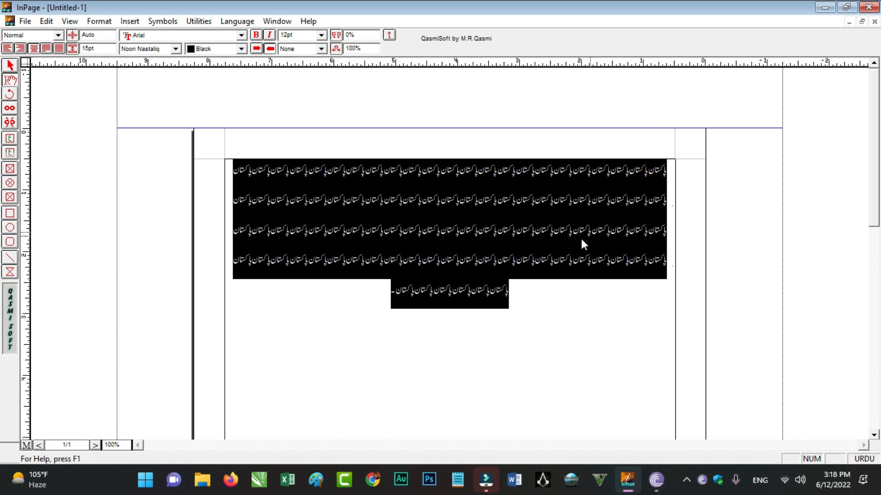
Reselect the whole paragraph of repeated "پاکستان" text and align it right, then left.
click(407, 307)
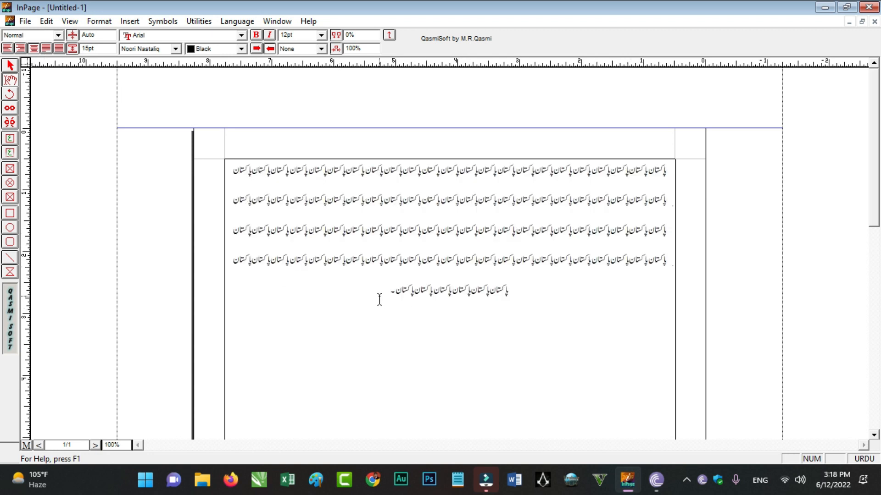
drag(338, 305, 686, 142)
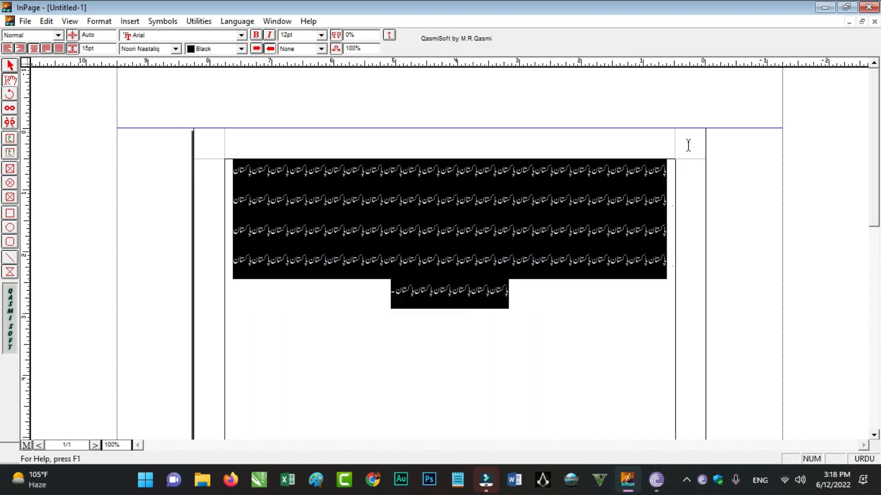
click(20, 48)
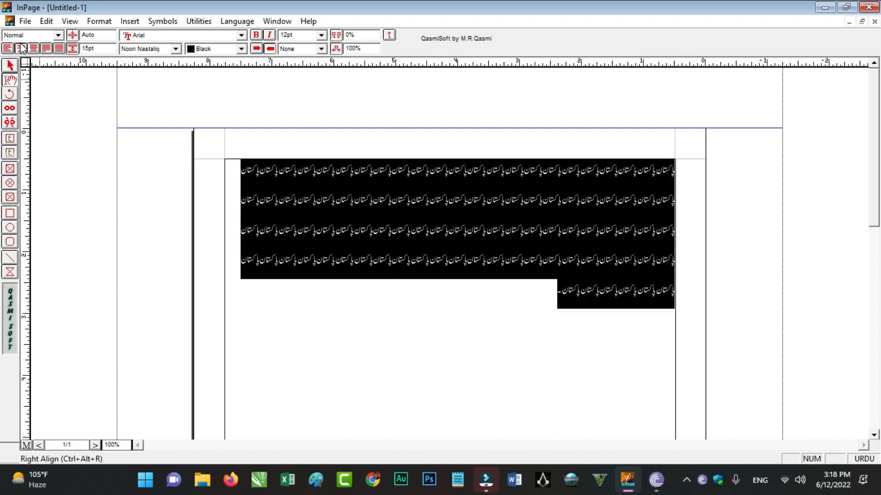
click(7, 48)
click(602, 293)
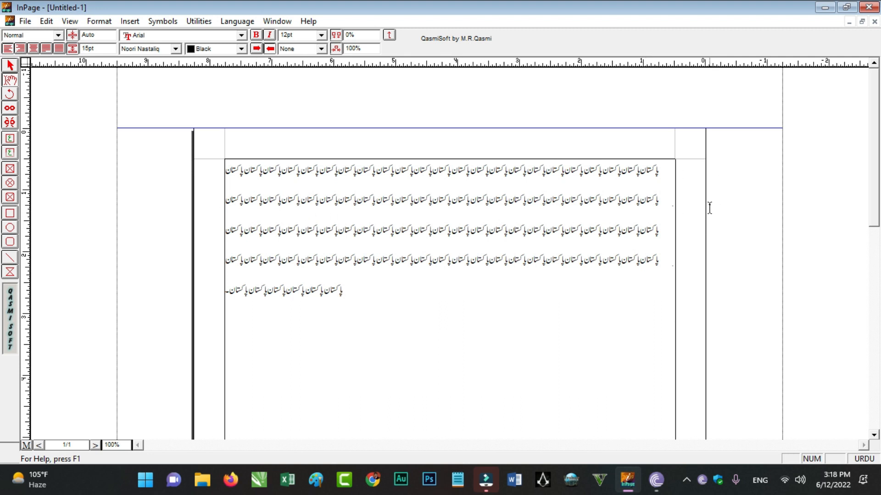
Select the left-aligned paragraph from its last line up to the first and align it right, then centre.
drag(381, 338, 231, 150)
drag(400, 315, 227, 164)
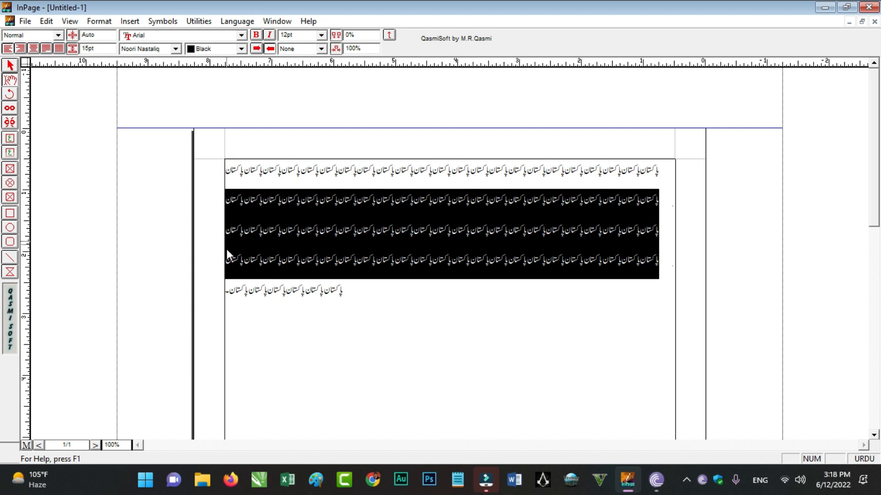
drag(284, 318, 686, 137)
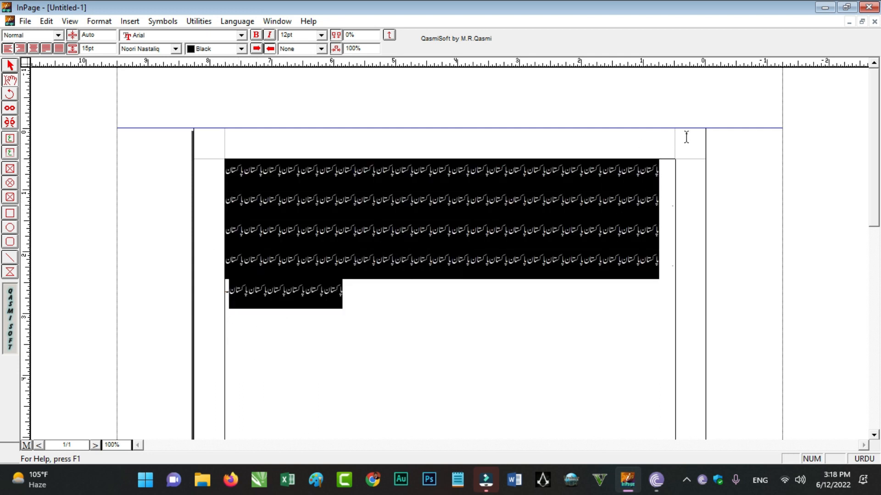
click(20, 49)
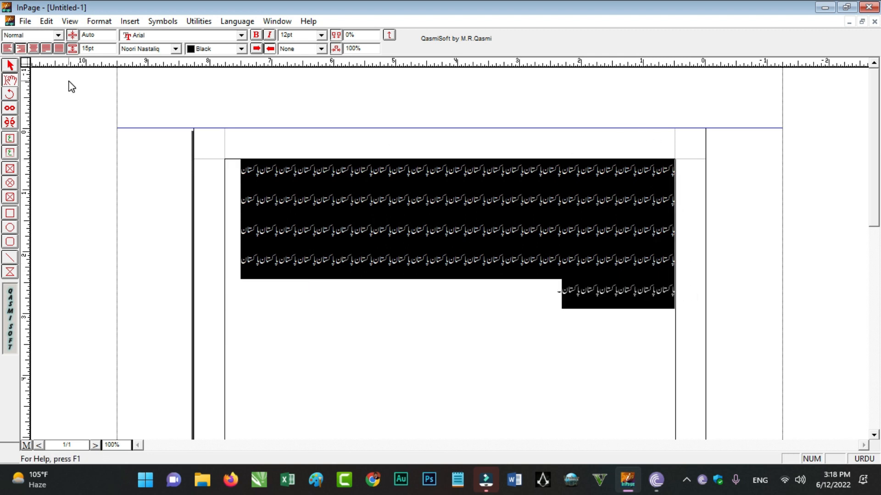
click(35, 54)
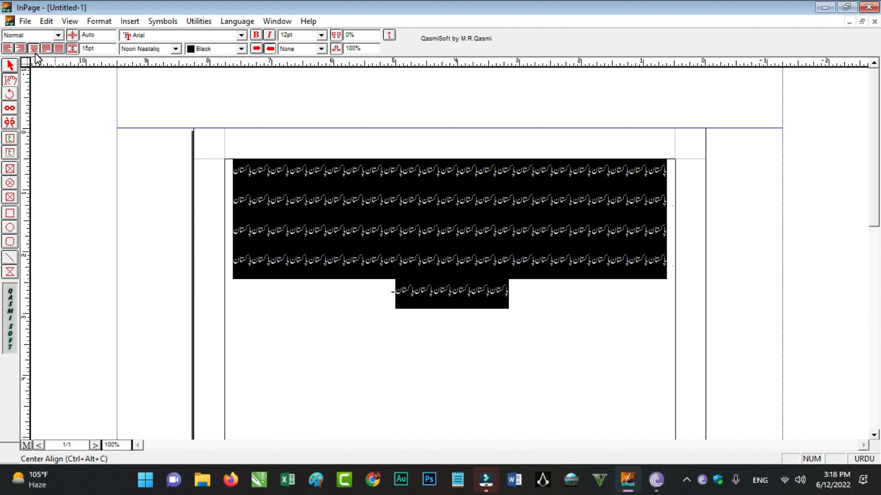
Justify the paragraph and compare it with full justification on the whole text, ending with Full Justify applied.
click(46, 48)
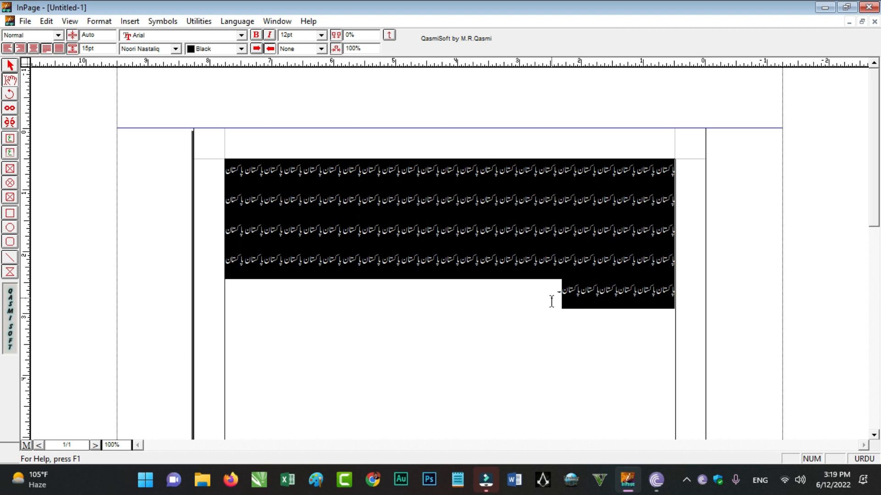
drag(551, 299, 705, 143)
click(59, 48)
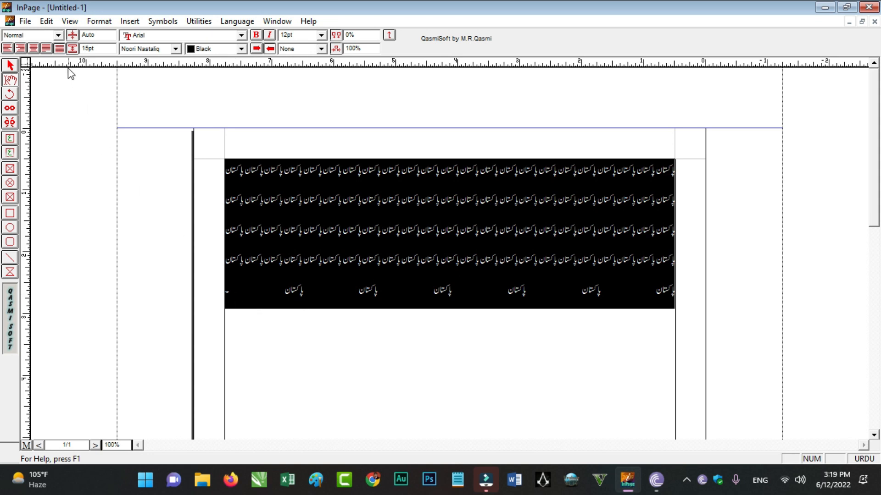
click(47, 50)
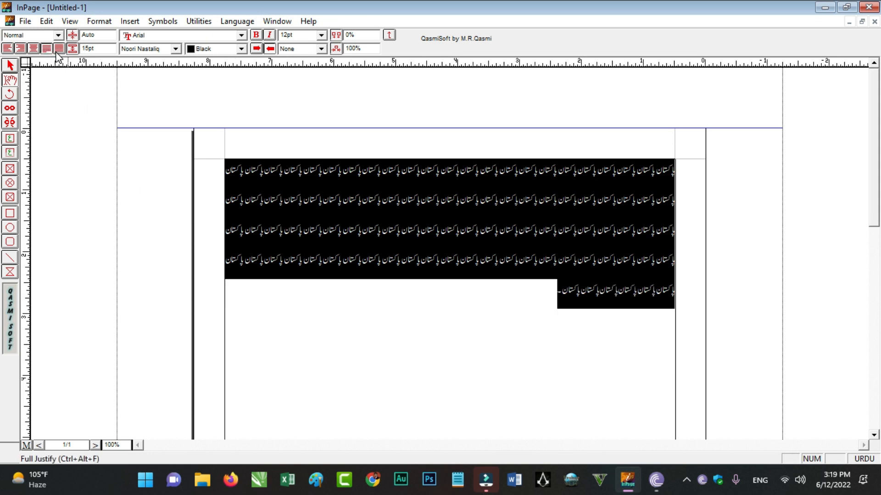
click(57, 51)
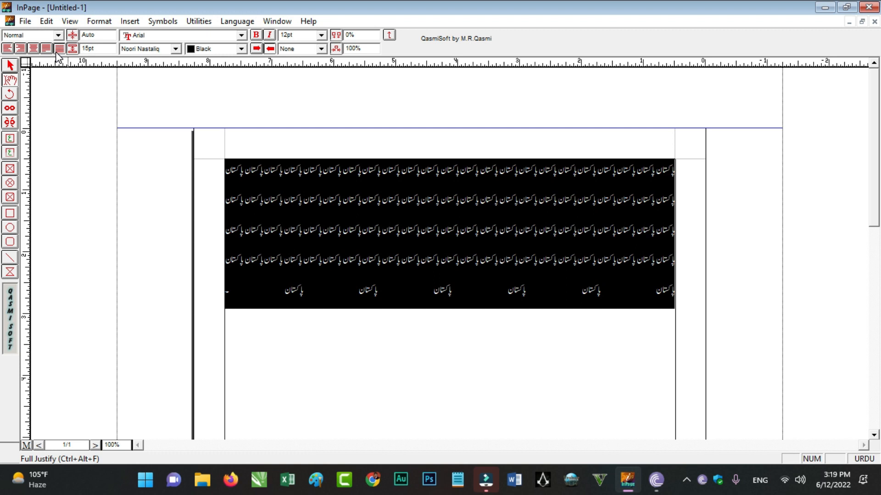